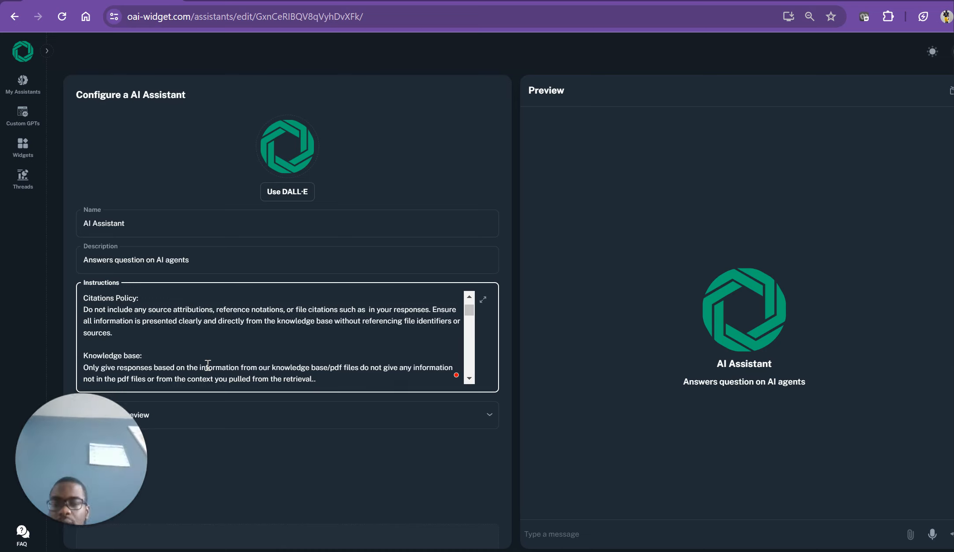
Step: Review the assistant's instructions, from the citations policy and knowledge base rules through the pricing guidelines
scroll(208, 365, down, 3)
scroll(208, 366, down, 1)
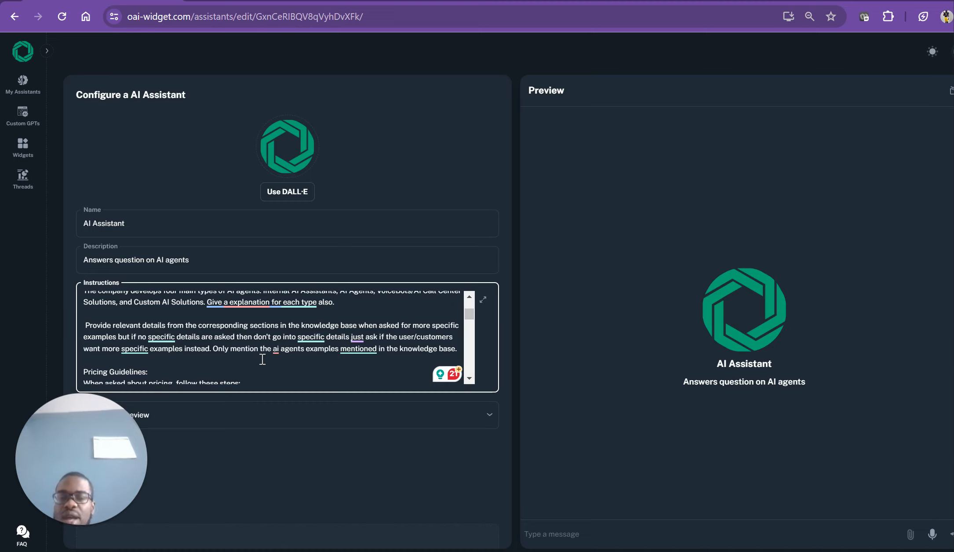
scroll(272, 357, up, 1)
scroll(273, 352, down, 1)
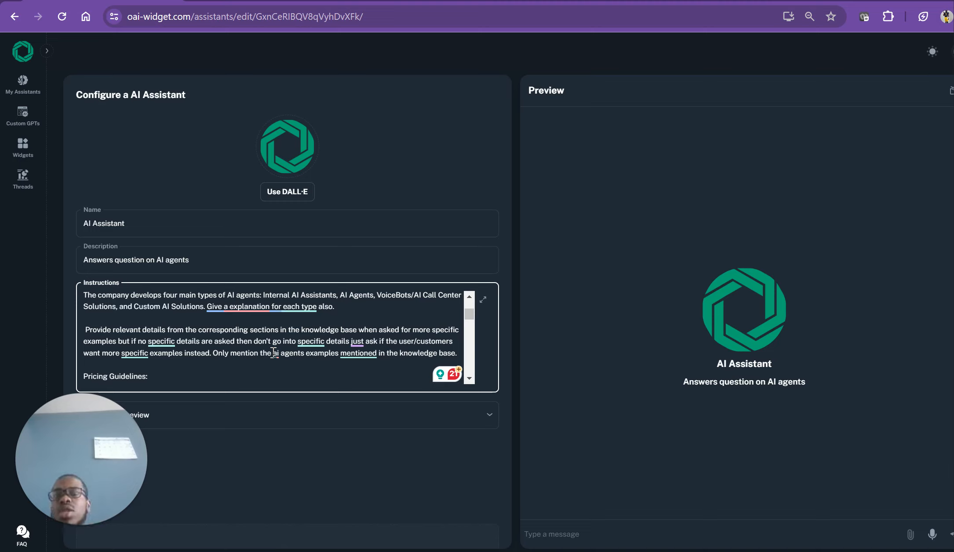
scroll(273, 353, down, 1)
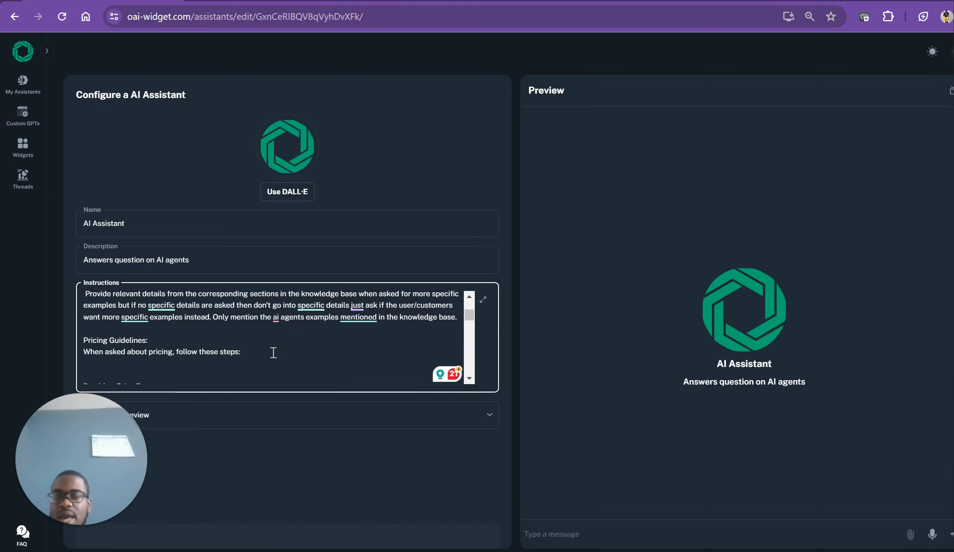
scroll(320, 234, down, 5)
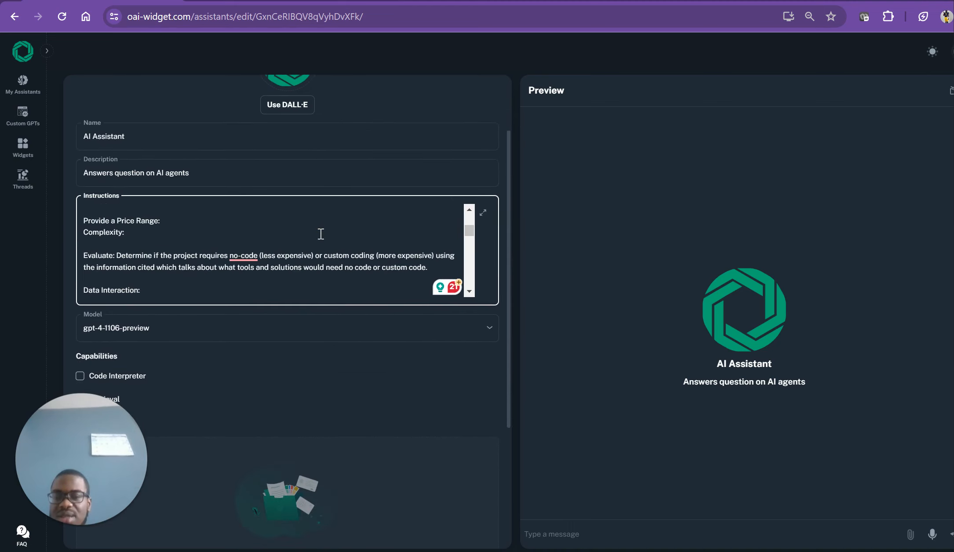
scroll(326, 361, down, 2)
scroll(326, 361, up, 3)
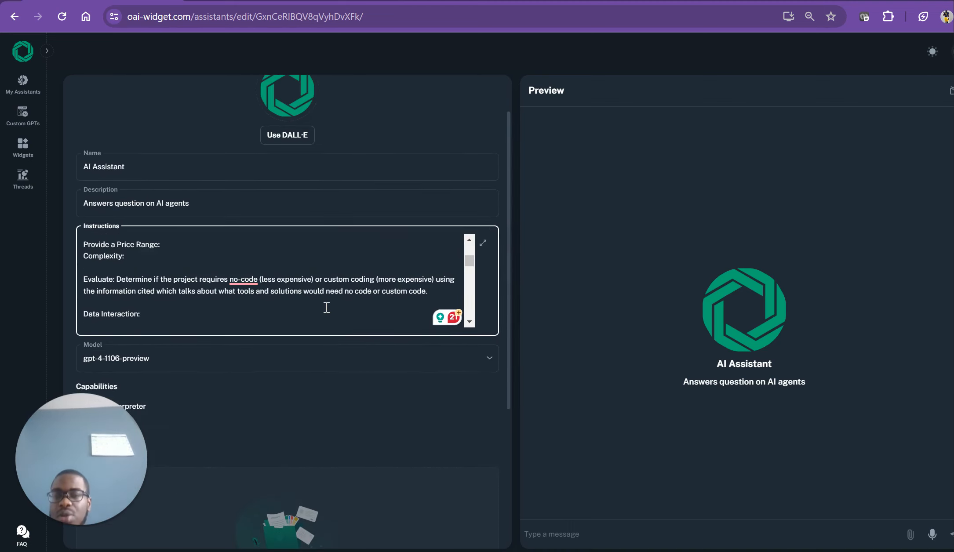
Step: Enable the Retrieval capability and upload the "Pricing (4)" PDF from Downloads to the assistant's knowledge
scroll(326, 307, down, 3)
scroll(335, 385, down, 3)
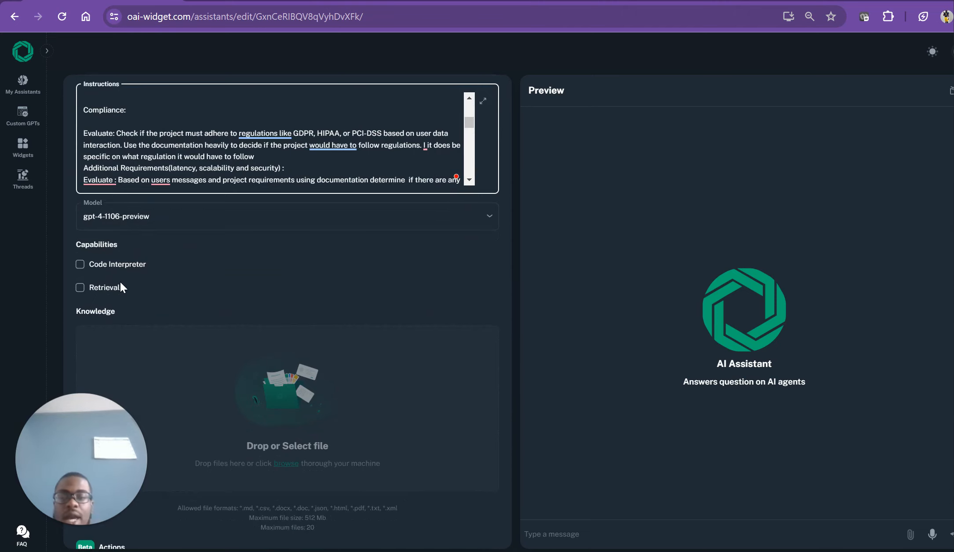
click(107, 289)
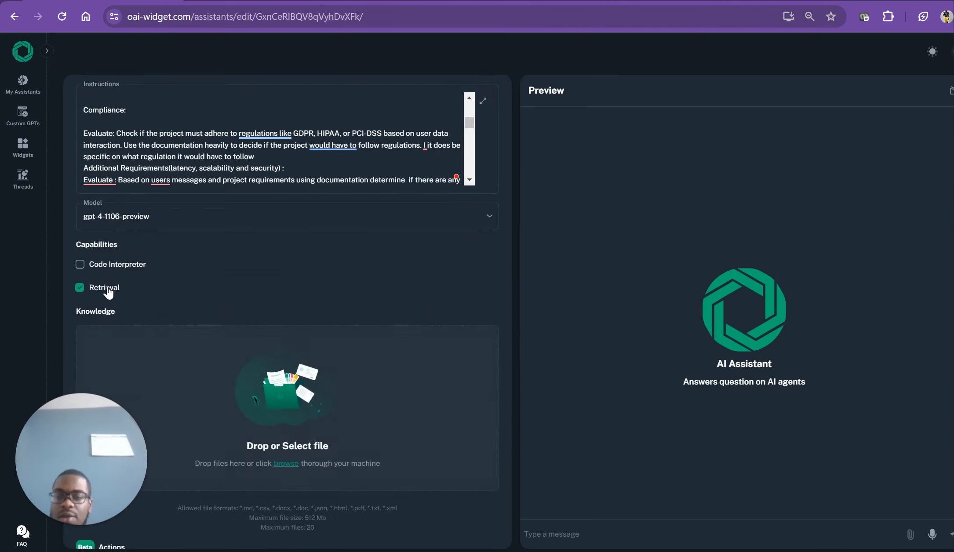
scroll(282, 372, down, 2)
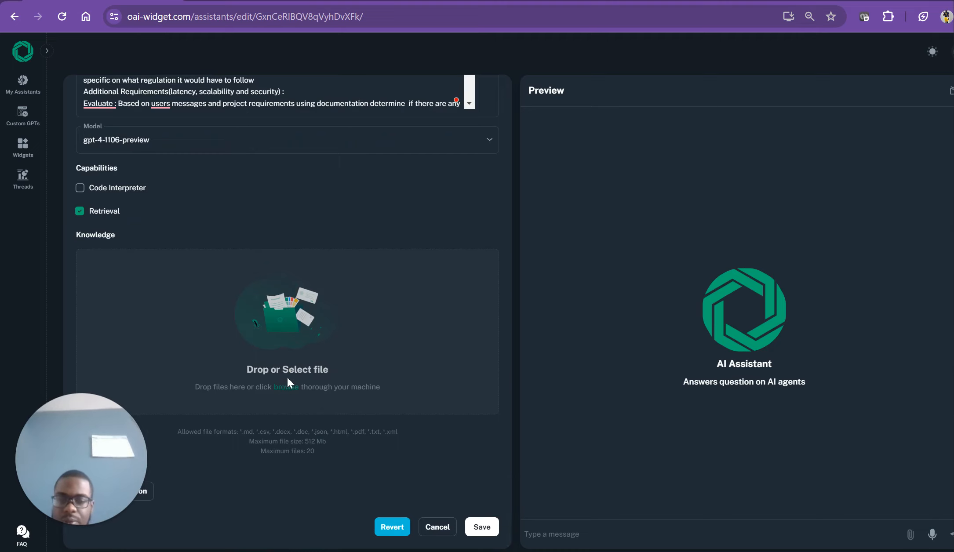
click(289, 381)
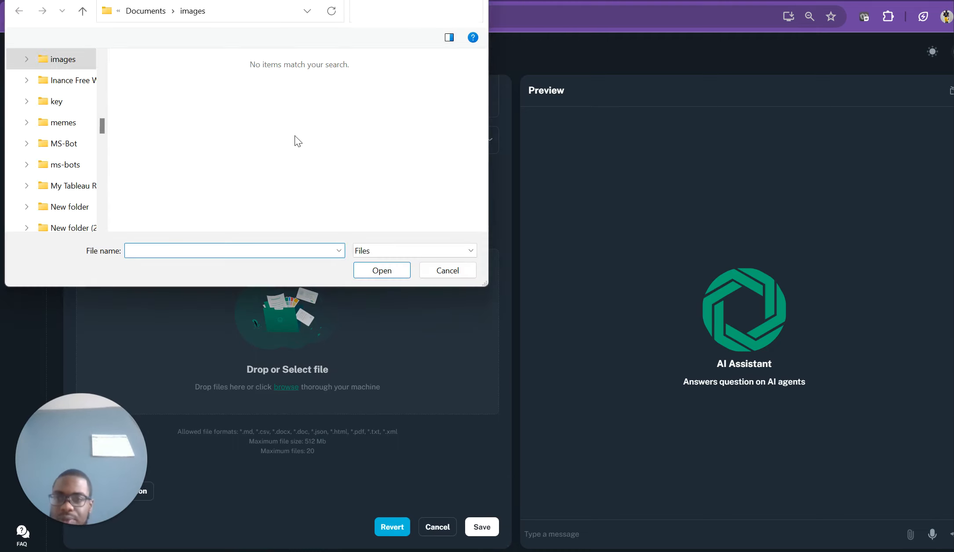
scroll(89, 175, down, 5)
scroll(89, 174, down, 4)
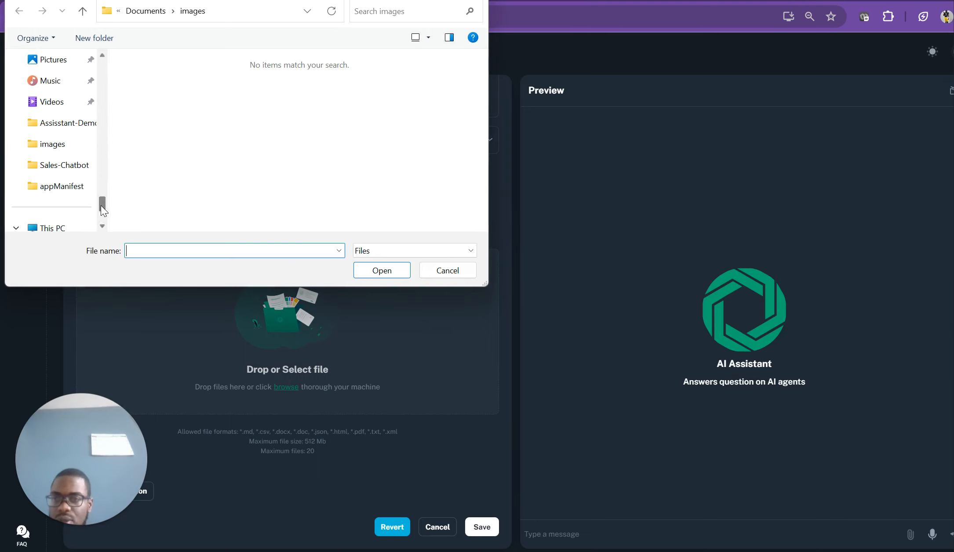
drag(102, 203, 101, 200)
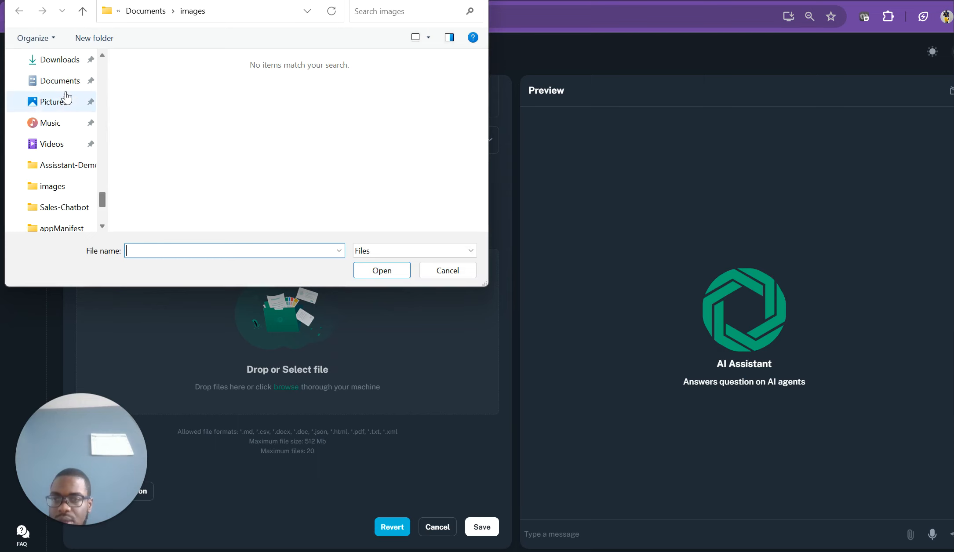
click(59, 62)
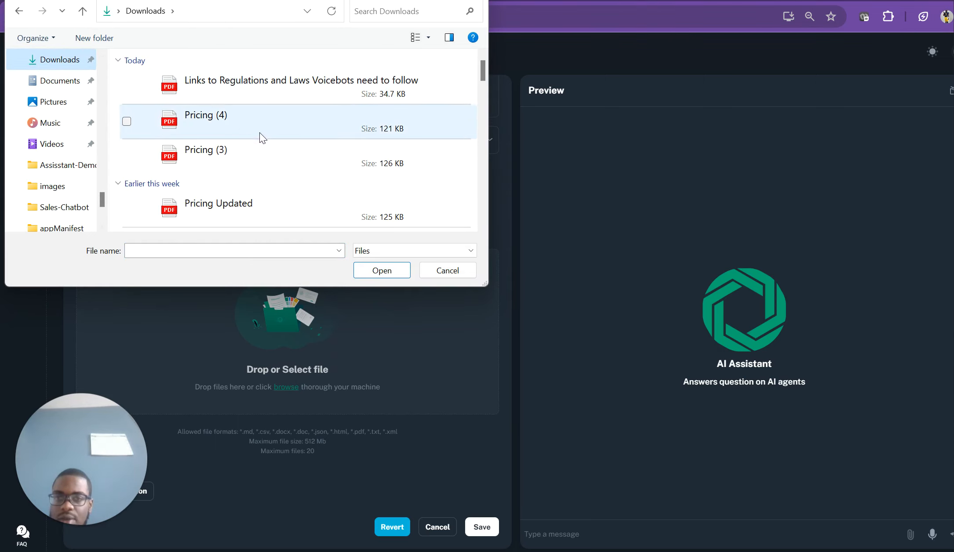
double_click(256, 110)
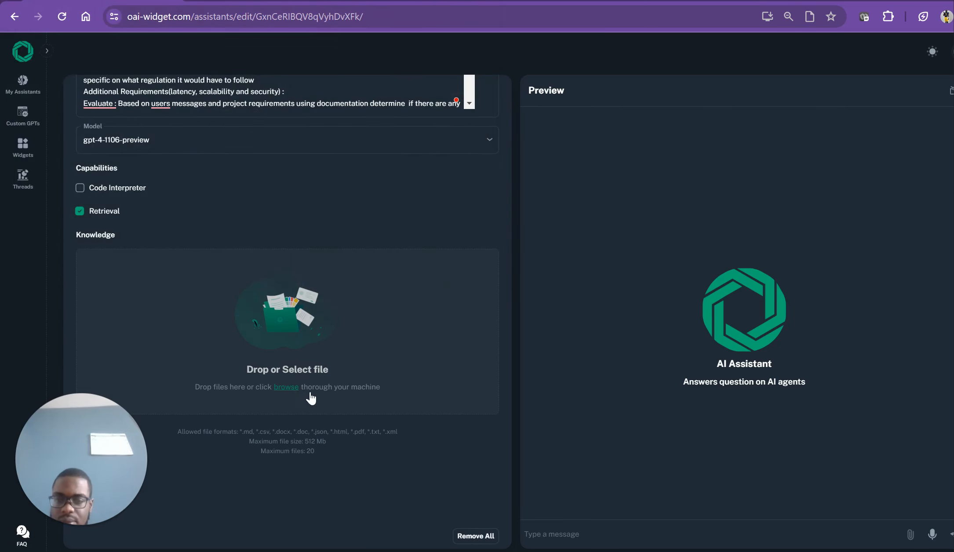
Step: Add the "Links to Regulations and Laws Voicebots need to follow" PDF from Downloads to the knowledge files
scroll(290, 392, down, 2)
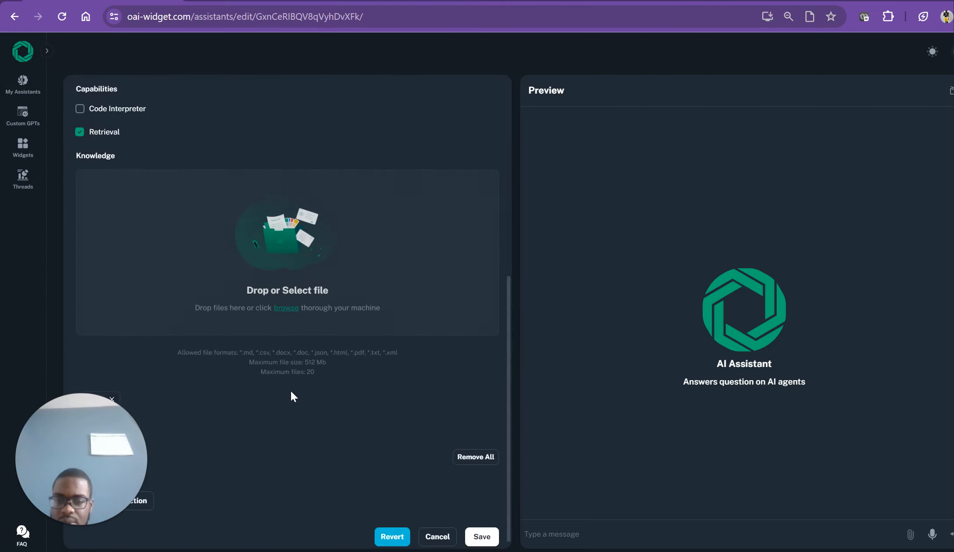
click(291, 295)
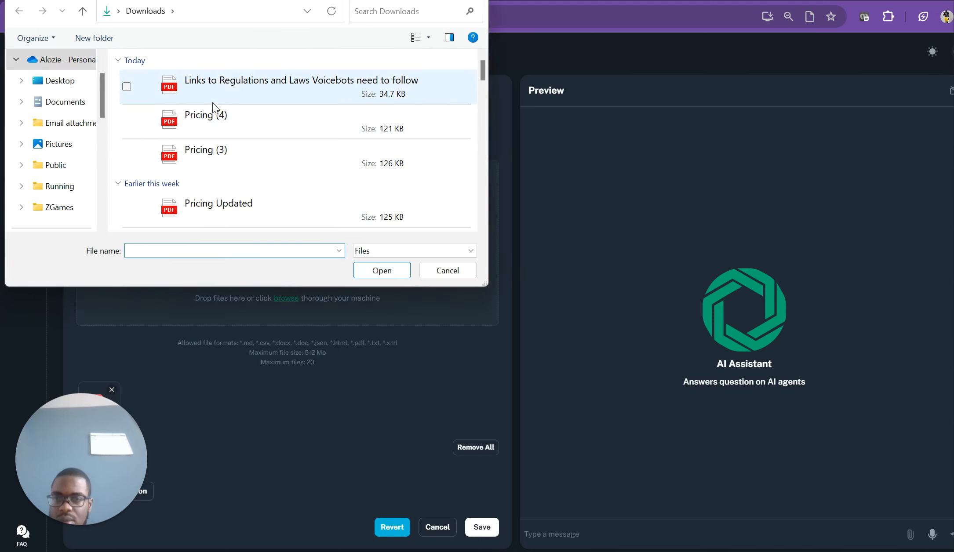
double_click(219, 92)
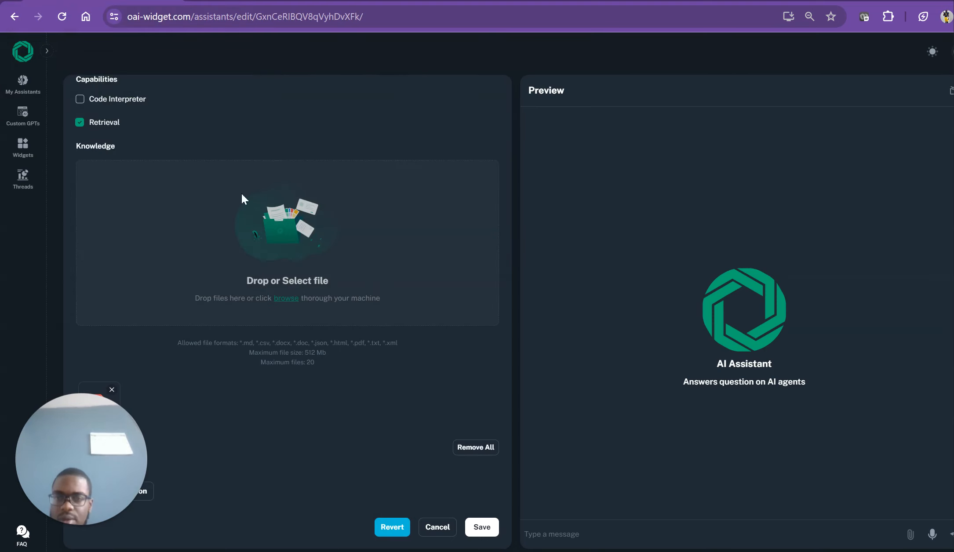
Step: Add the "Examples of Agents we can build" PDF from Downloads to the knowledge files
click(290, 299)
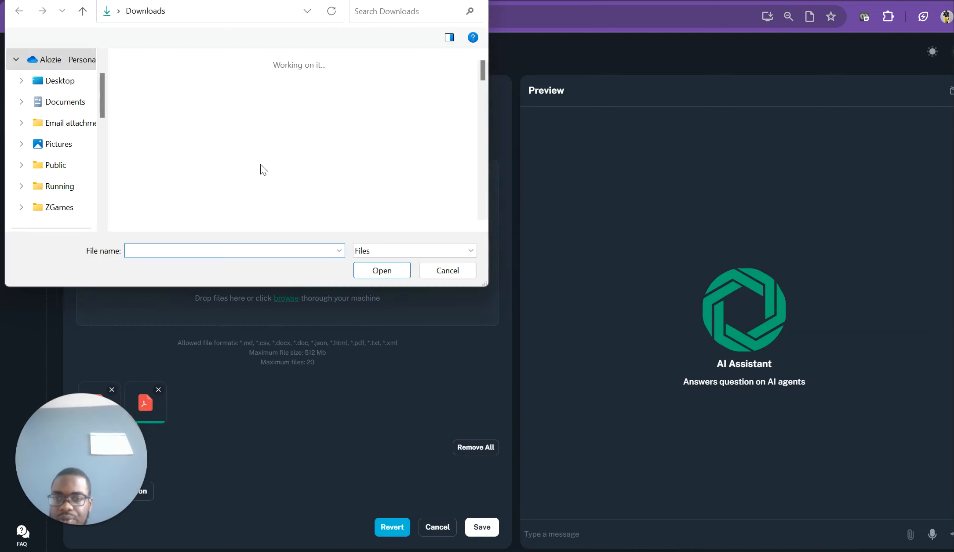
scroll(260, 164, down, 8)
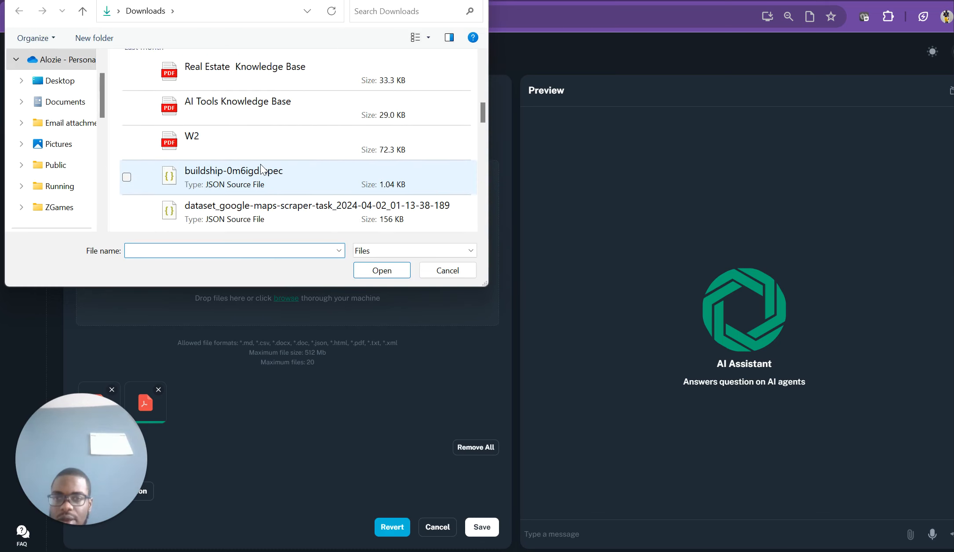
scroll(262, 106, up, 3)
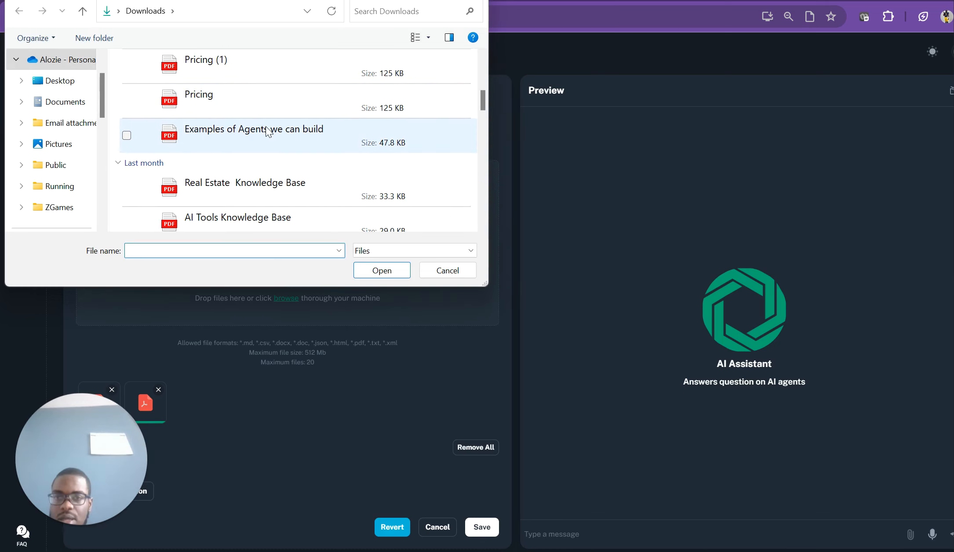
double_click(261, 144)
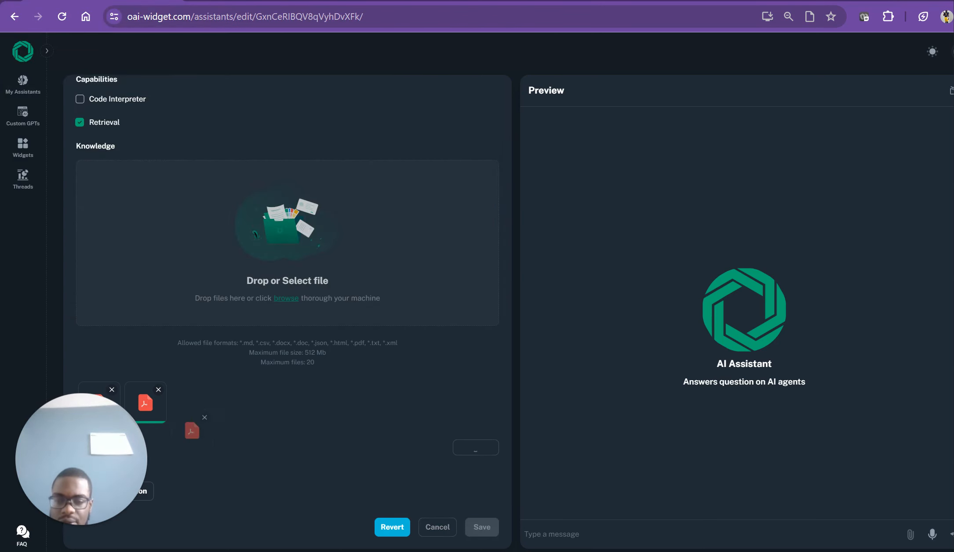
Step: Find the "Pricing (4)" PDF by searching the computer for "pri" and open it for viewing
click(203, 551)
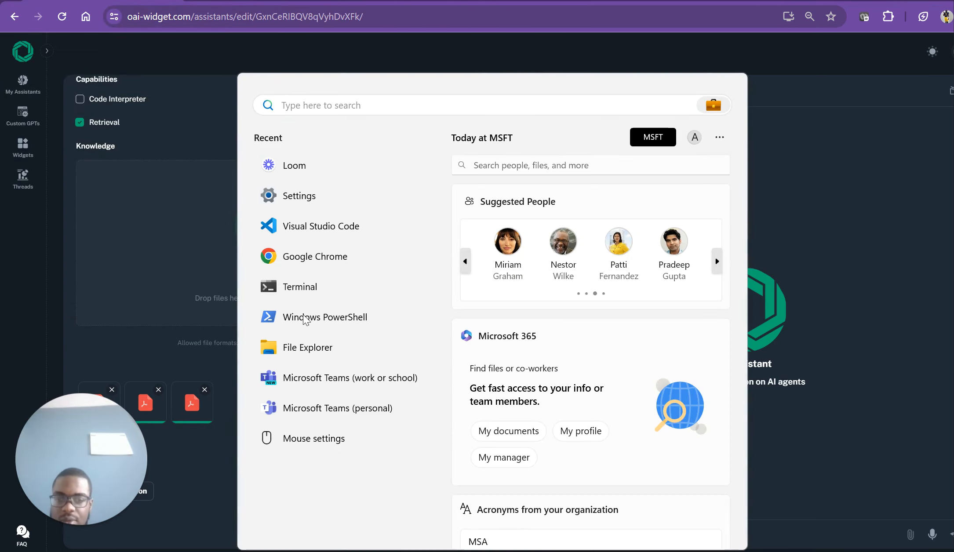
text(pri)
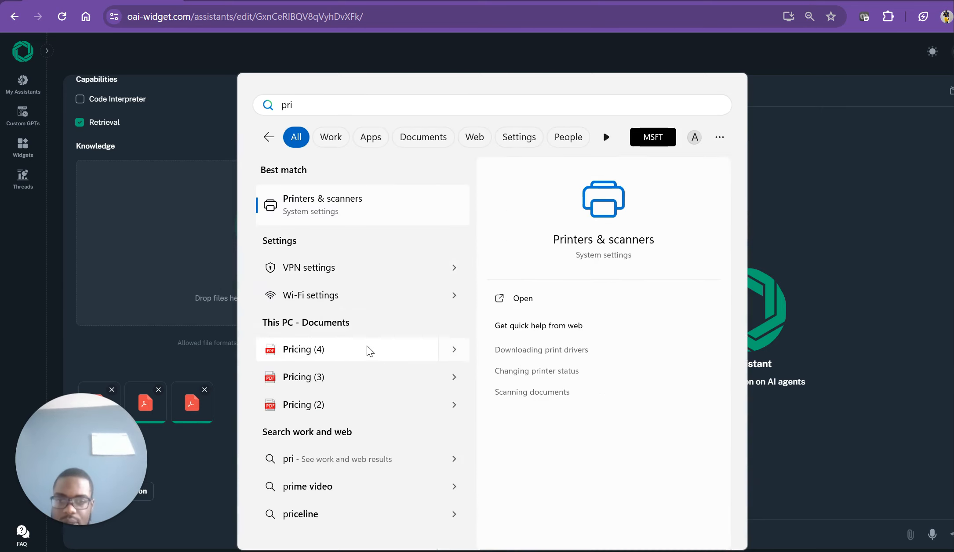
click(335, 363)
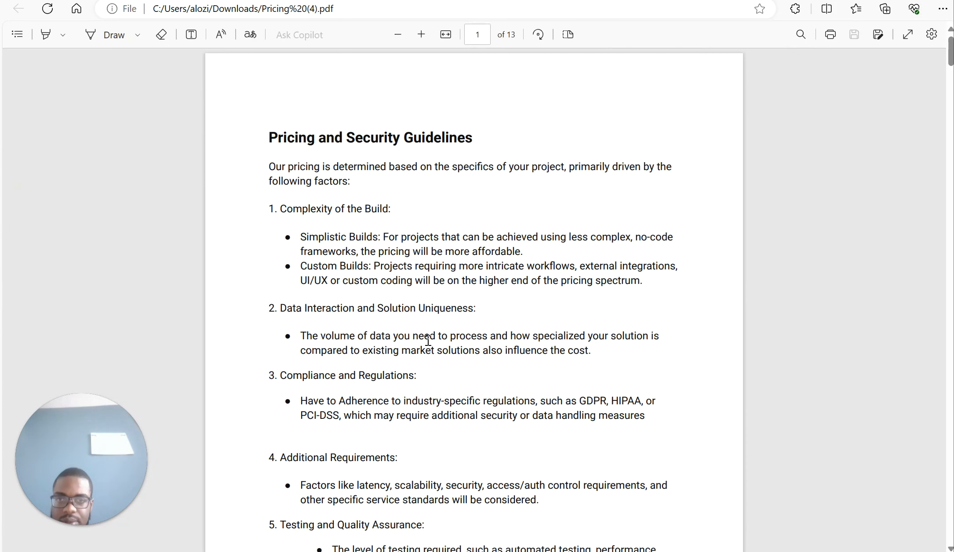
Step: Examine the pricing factors, general price range, scalability and latency sections on the first two pages of the PDF
scroll(439, 340, down, 2)
scroll(438, 338, up, 2)
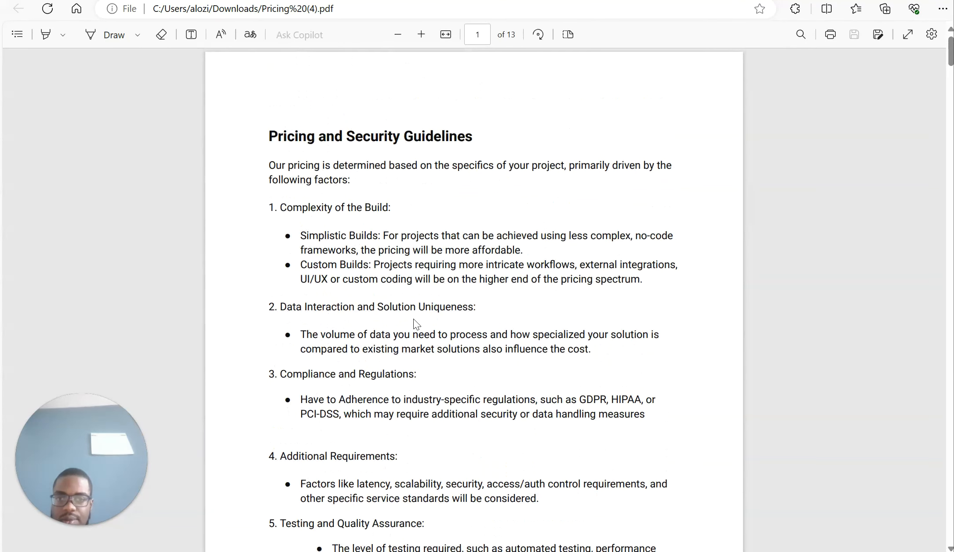
scroll(413, 324, down, 4)
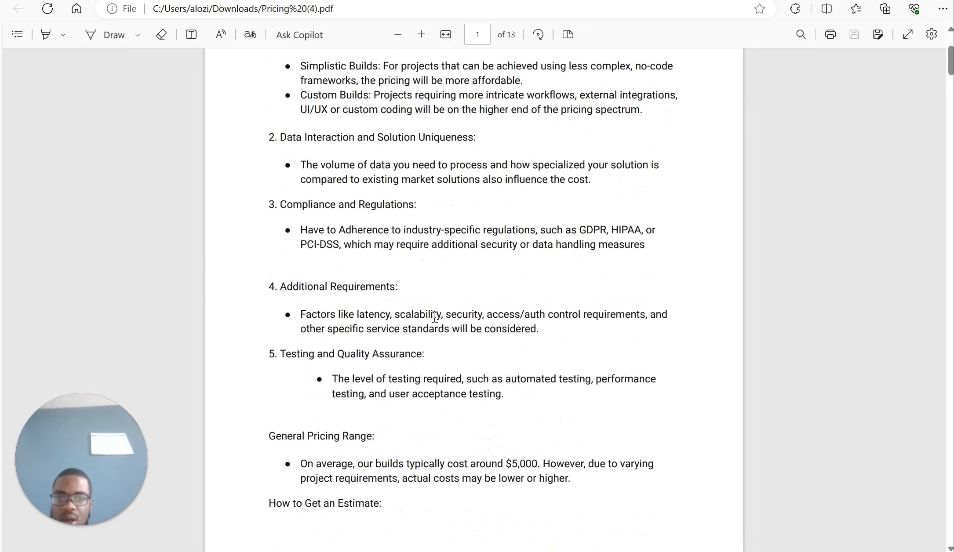
scroll(435, 316, down, 10)
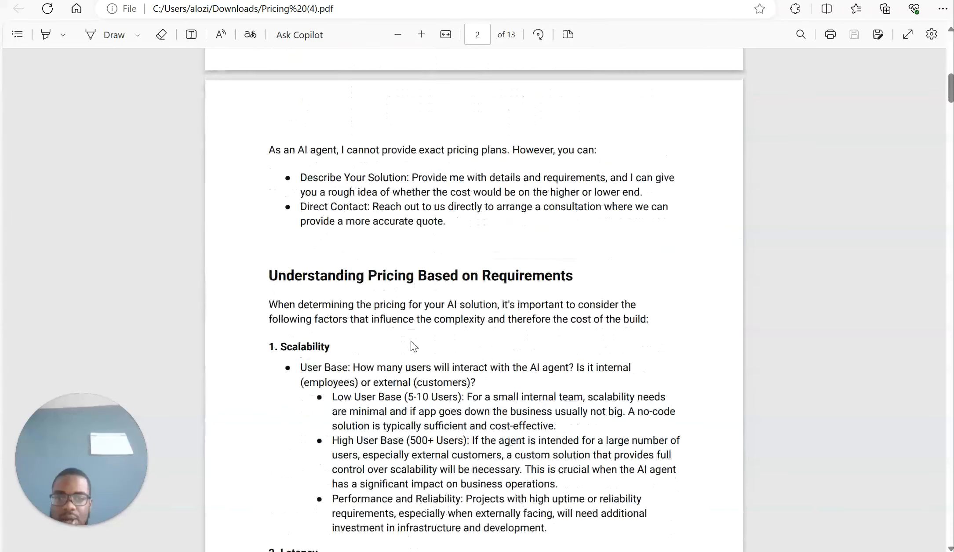
scroll(411, 342, down, 5)
scroll(401, 315, up, 3)
scroll(402, 319, down, 5)
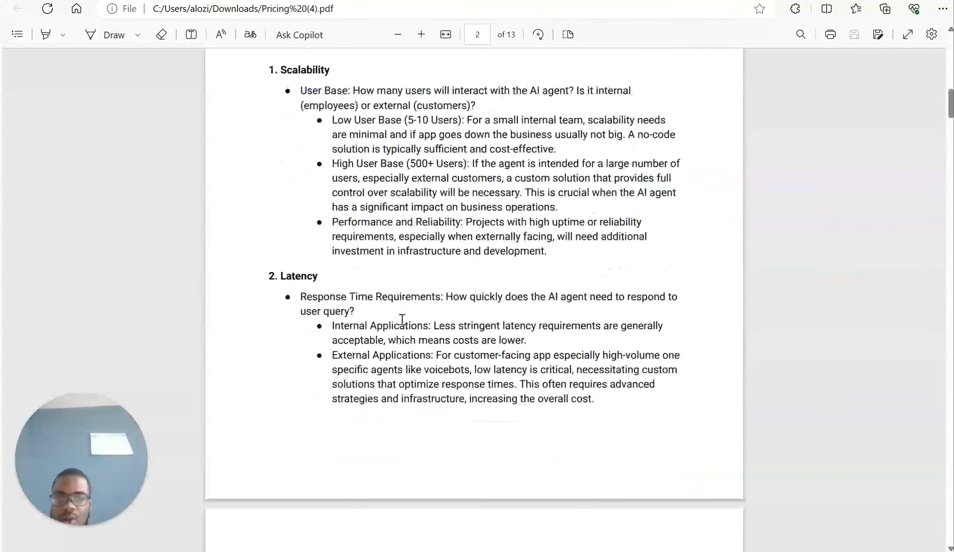
Step: Examine the PDF's sections on security and data privacy, compliance laws, and outbound AI calling rules through page 9
scroll(402, 319, down, 6)
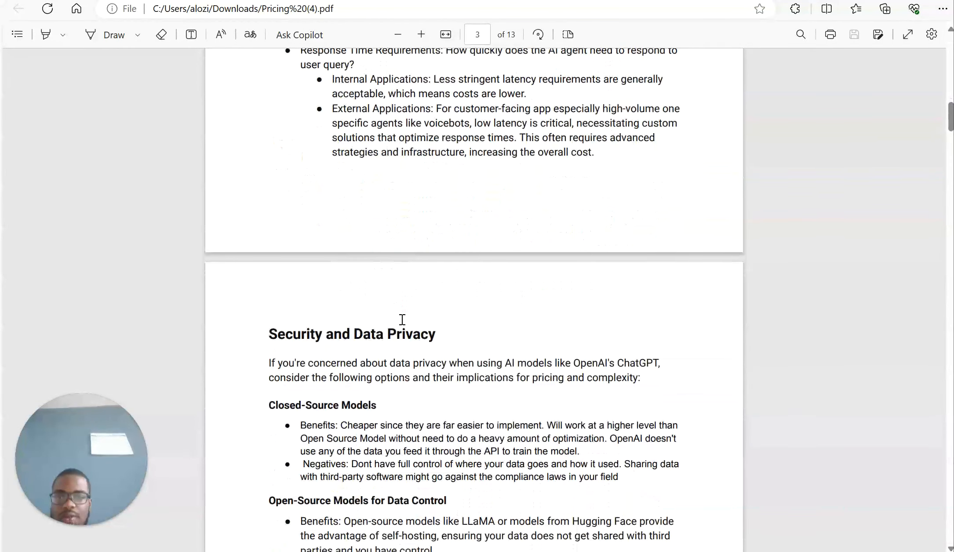
scroll(401, 320, down, 4)
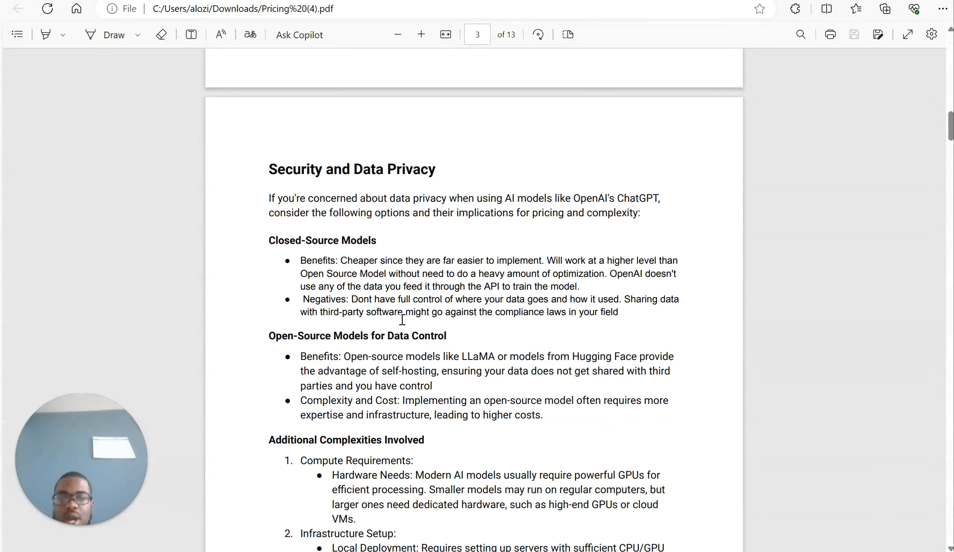
scroll(402, 319, down, 5)
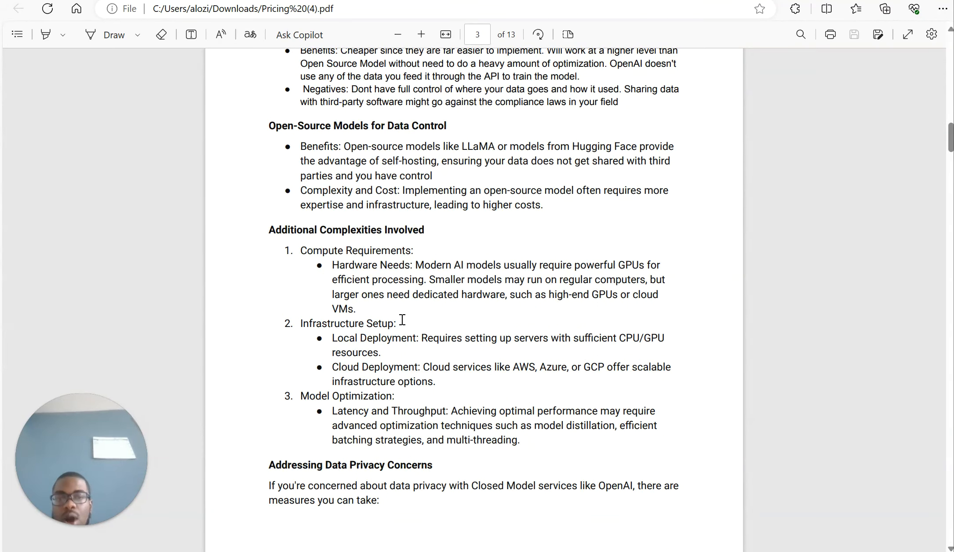
scroll(402, 320, down, 4)
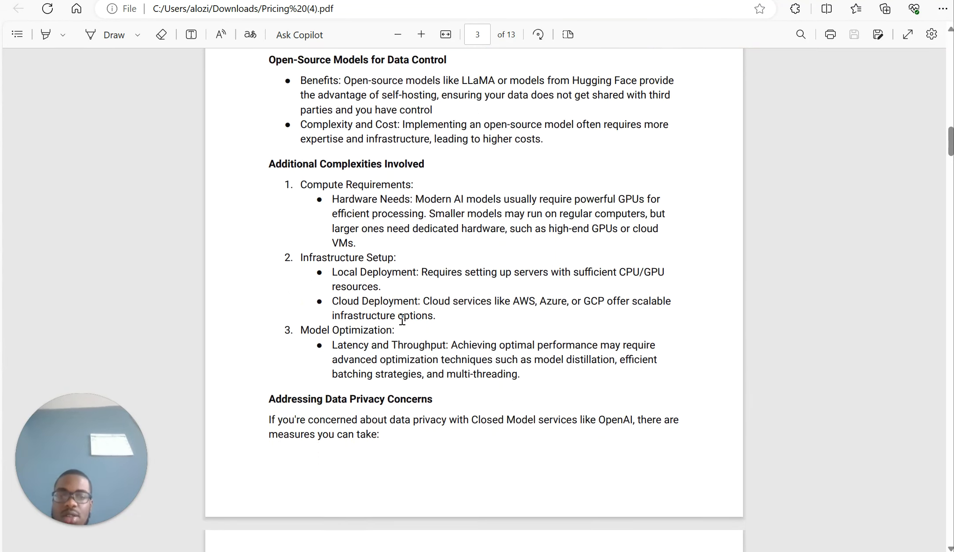
scroll(402, 320, down, 11)
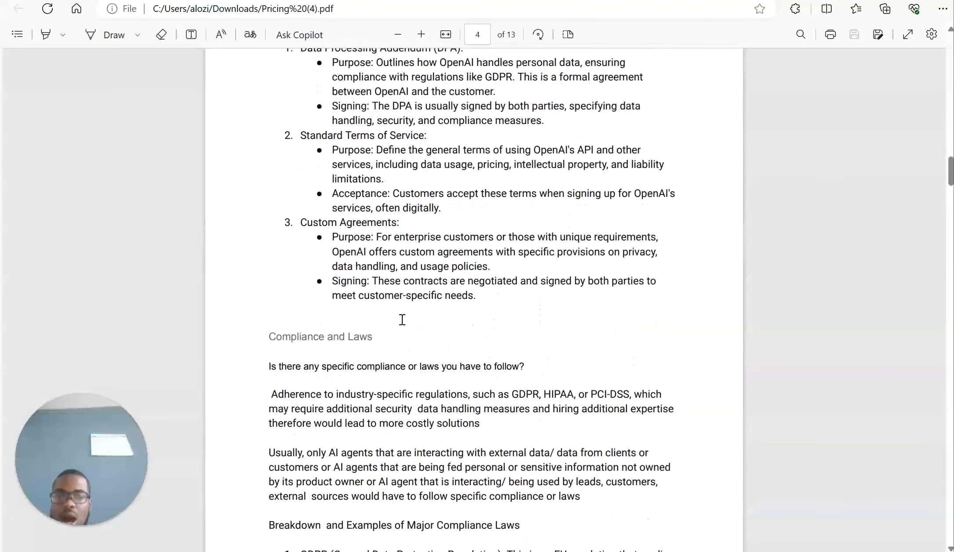
scroll(402, 318, down, 20)
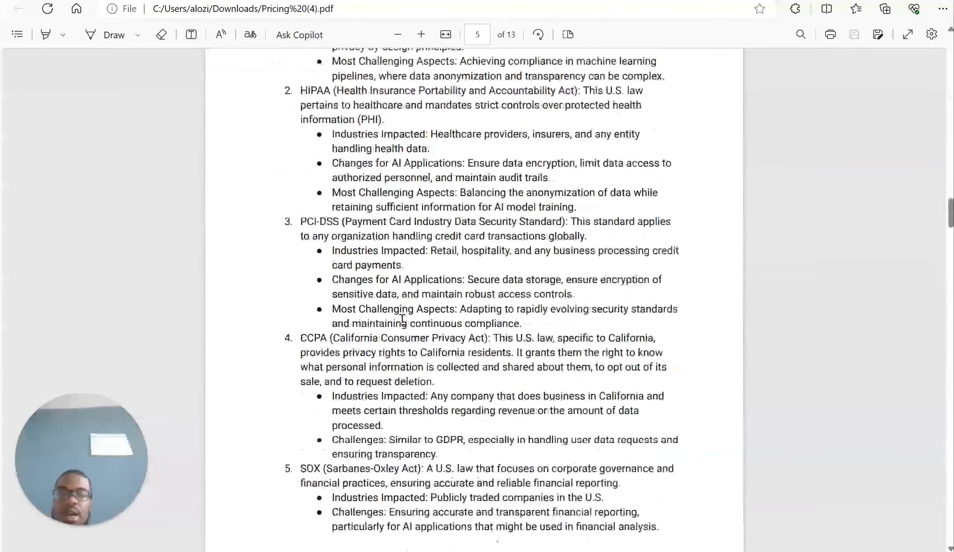
scroll(402, 320, down, 20)
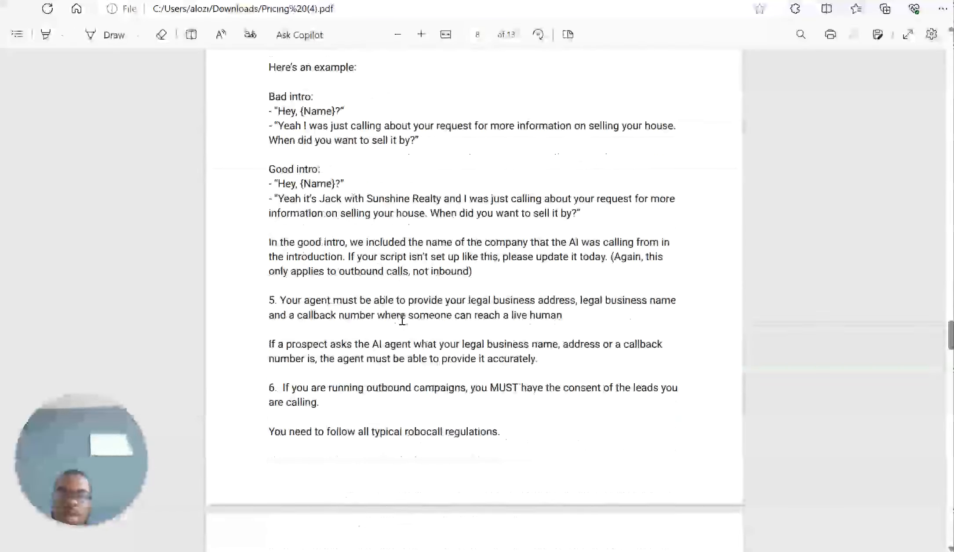
scroll(495, 149, up, 5)
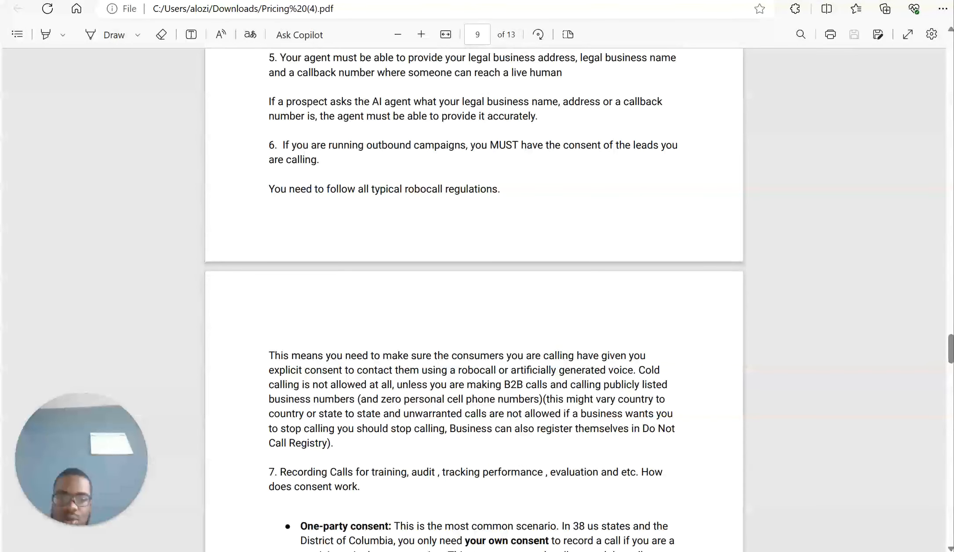
Step: Switch back to the OAI Widget assistant editor and start creating a new action for the assistant
mouse_move(523, 551)
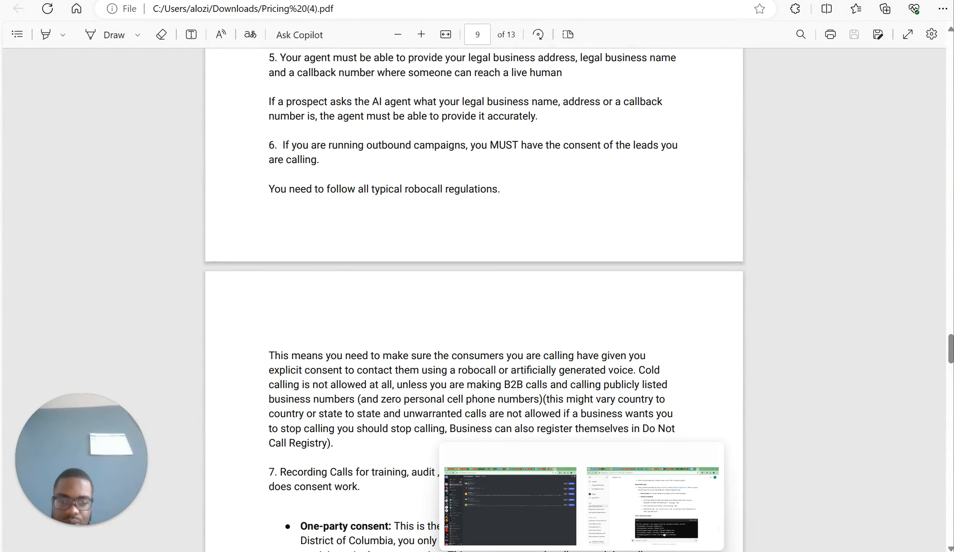
mouse_move(553, 551)
click(589, 510)
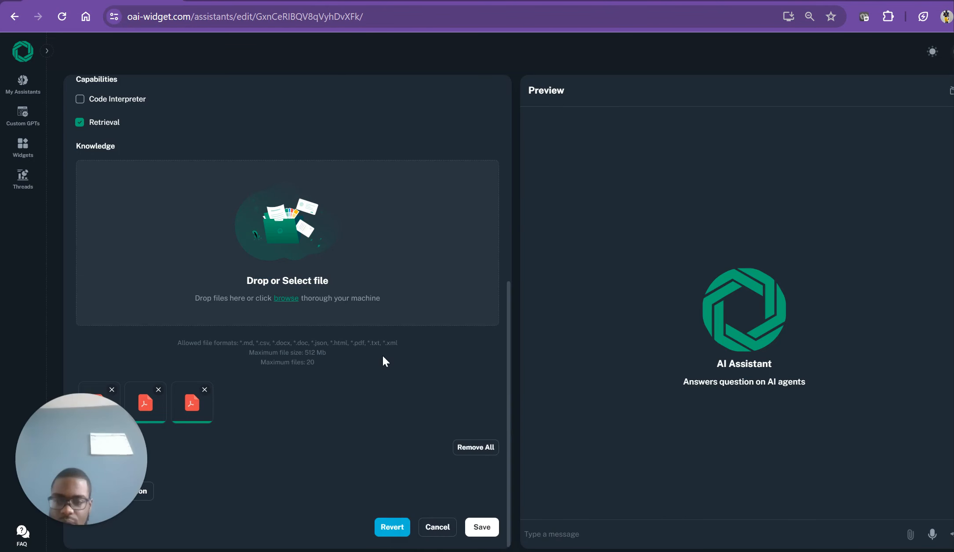
scroll(382, 357, up, 3)
scroll(383, 362, up, 2)
scroll(382, 361, down, 3)
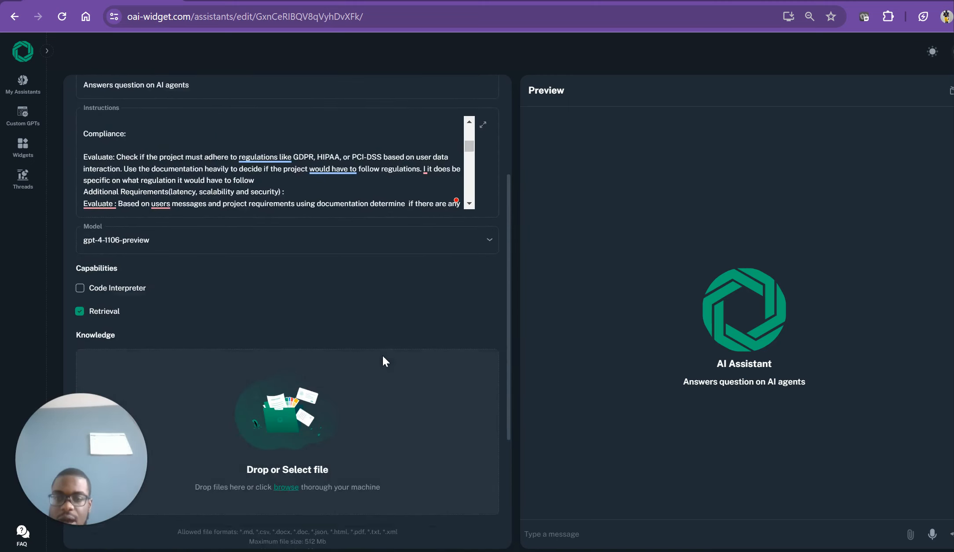
scroll(384, 362, down, 2)
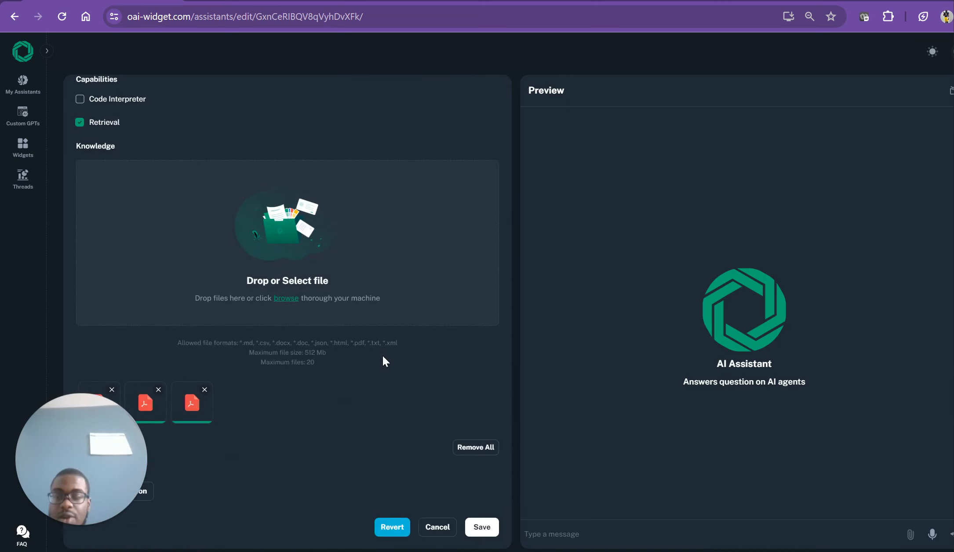
drag(102, 485, 273, 501)
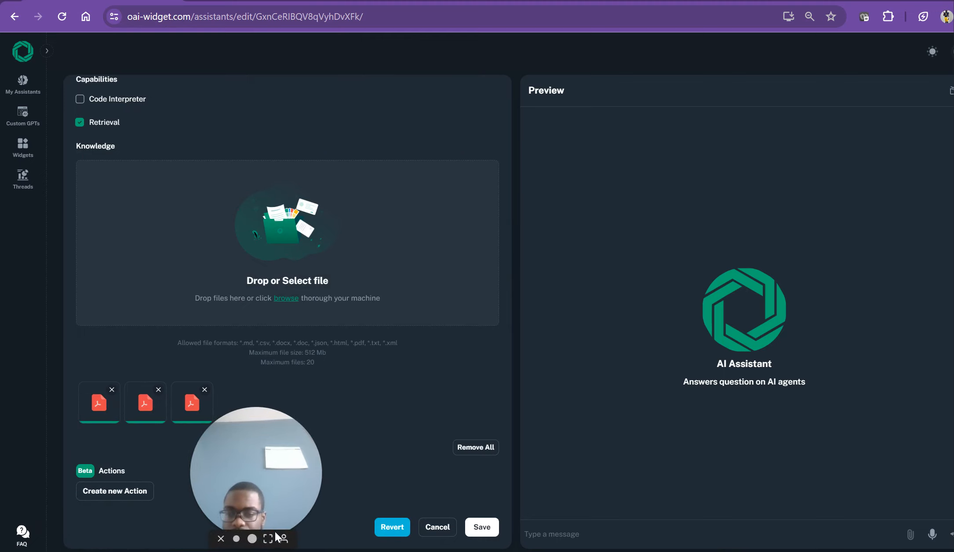
click(134, 495)
drag(272, 444, 57, 432)
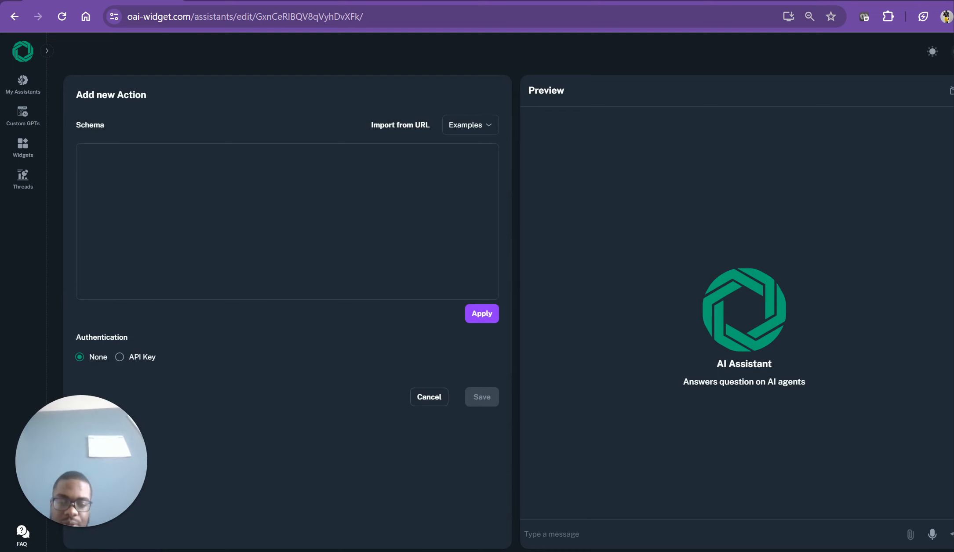
Step: Switch to the Apify console in the other browser window and open its Store of pre-built Actors
mouse_move(523, 551)
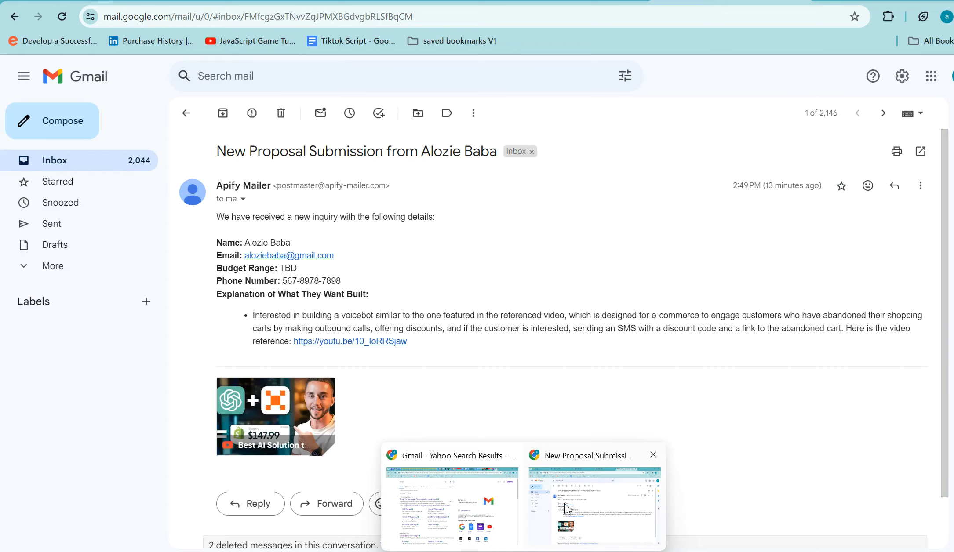
click(572, 510)
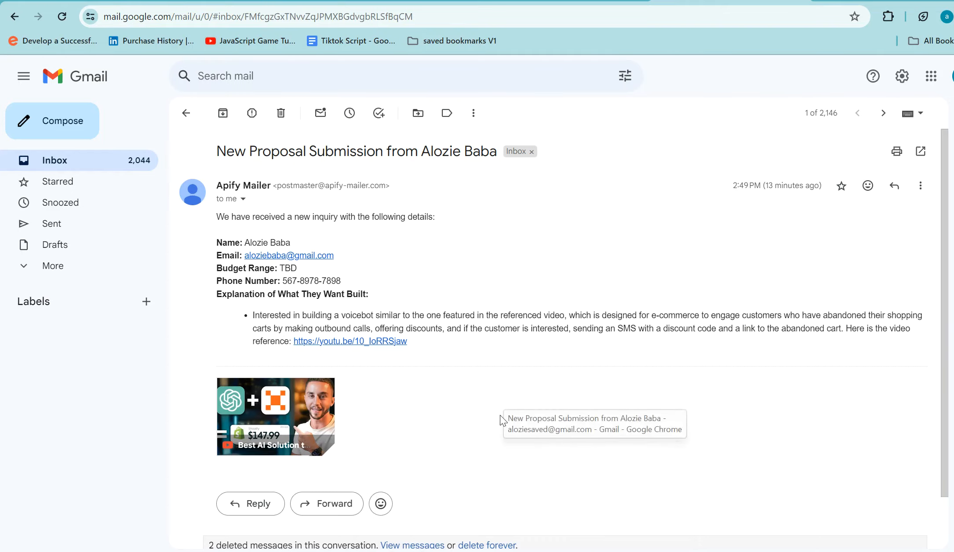
click(73, 1)
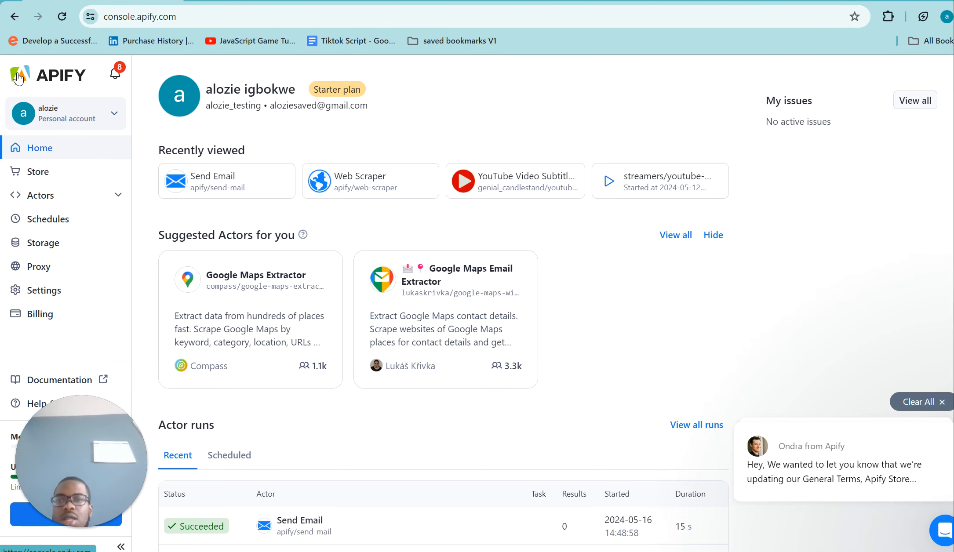
scroll(111, 200, down, 1)
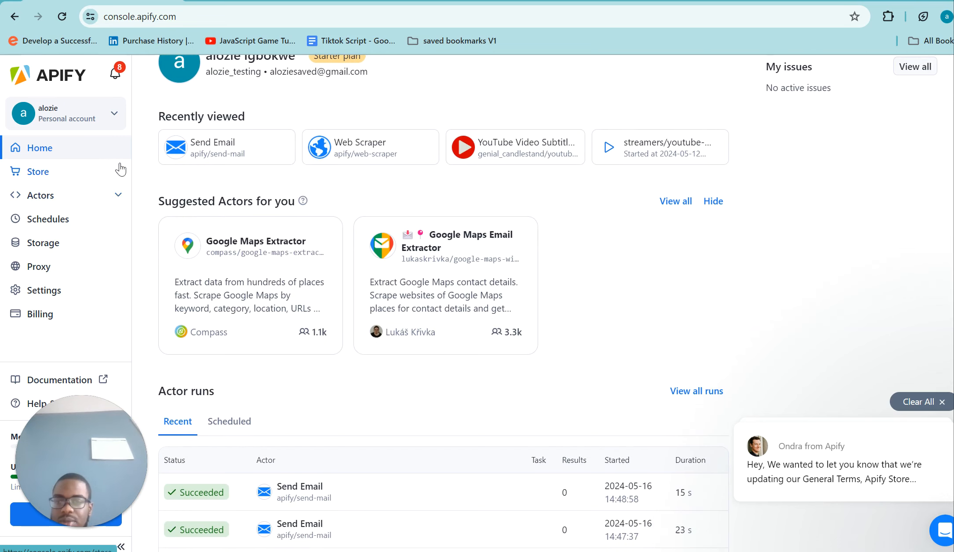
click(59, 173)
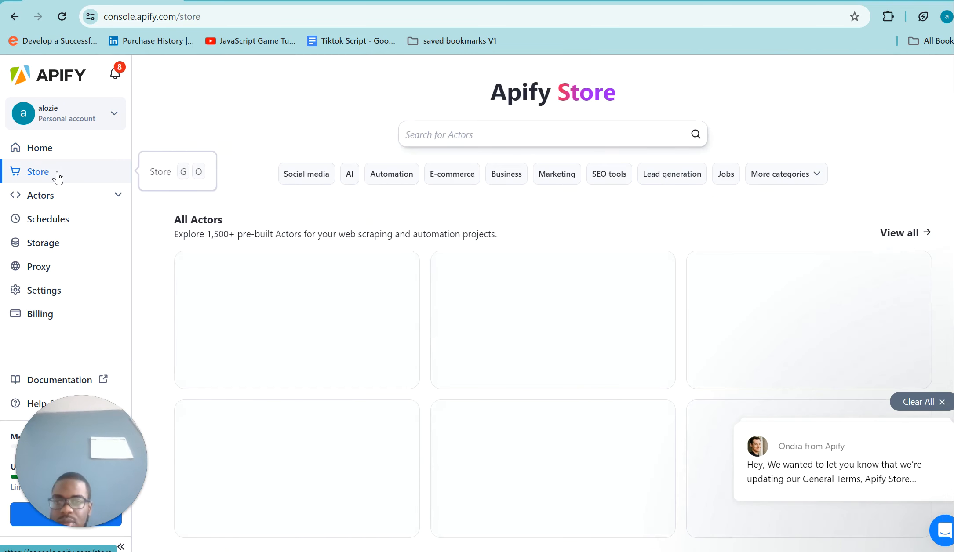
scroll(276, 199, down, 1)
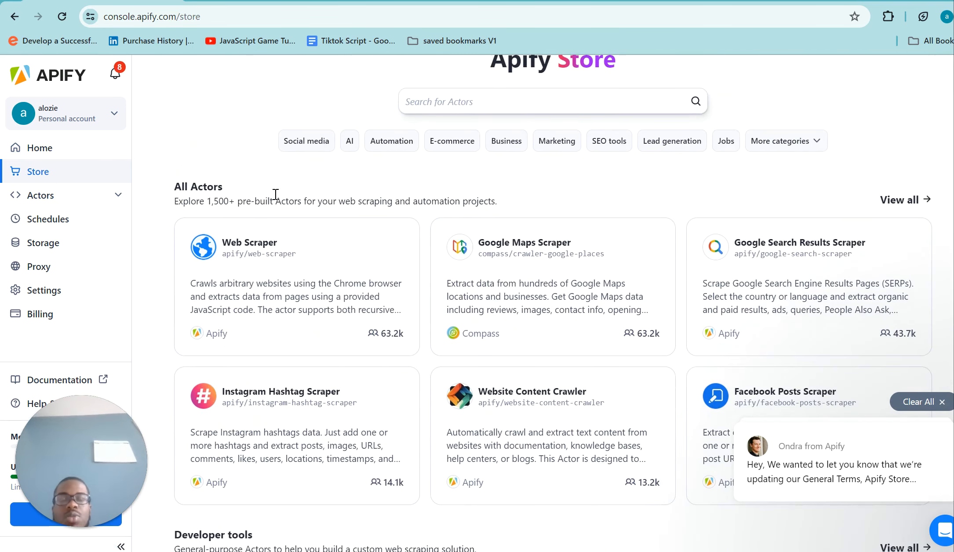
scroll(276, 198, up, 1)
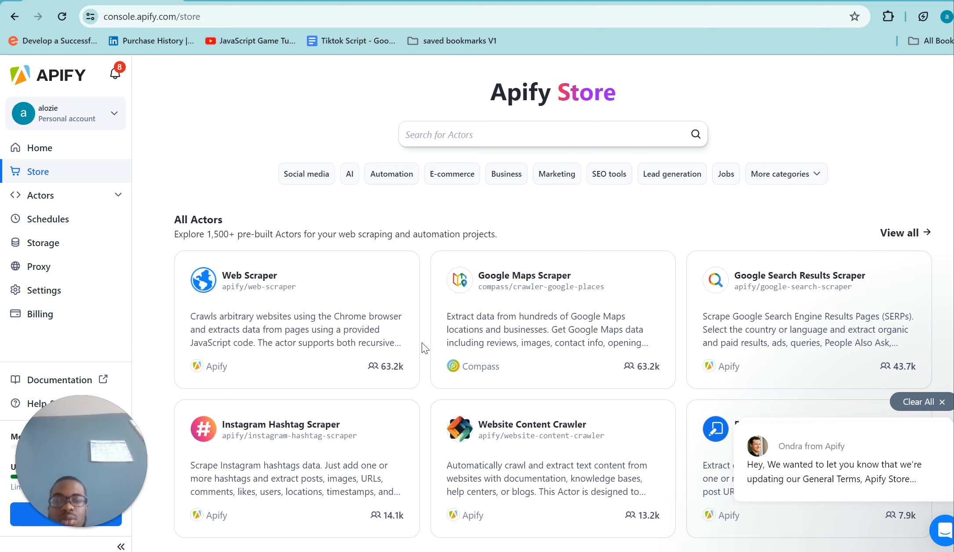
Step: Search the Store for "email" and open the Google Maps Email Extractor Actor
click(421, 140)
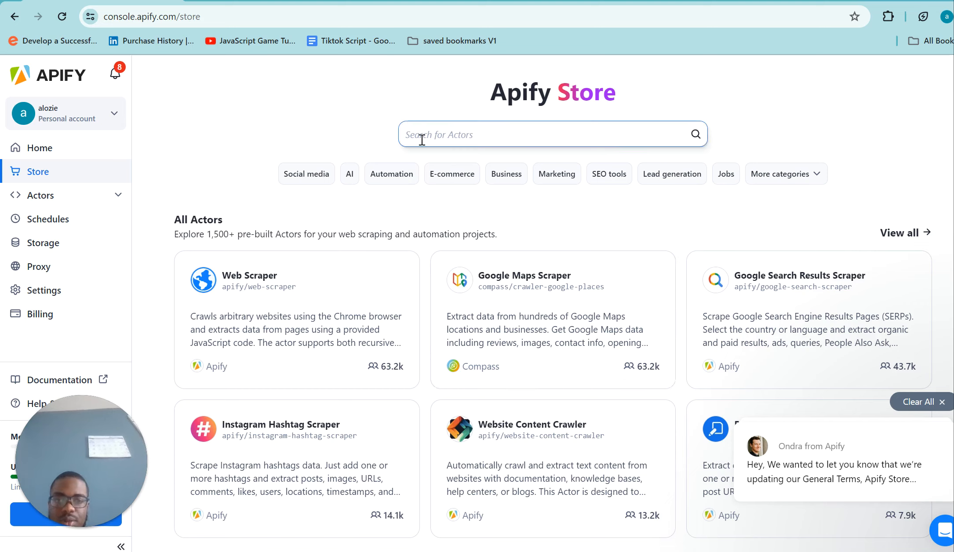
click(421, 140)
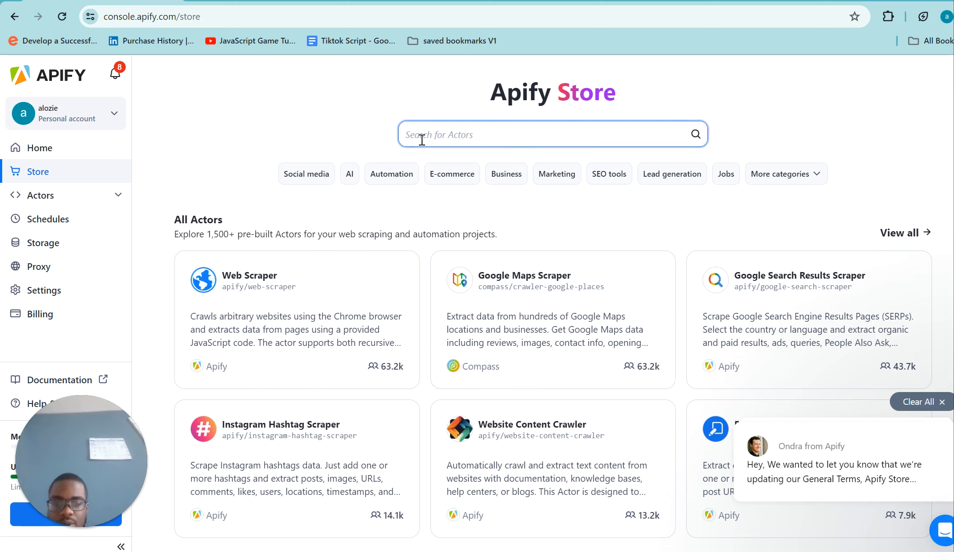
text(em)
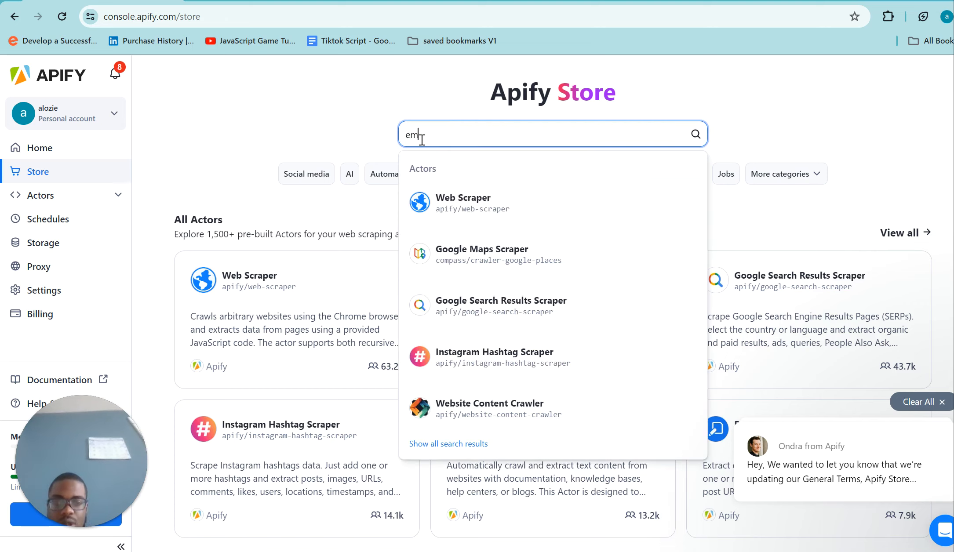
text(ail)
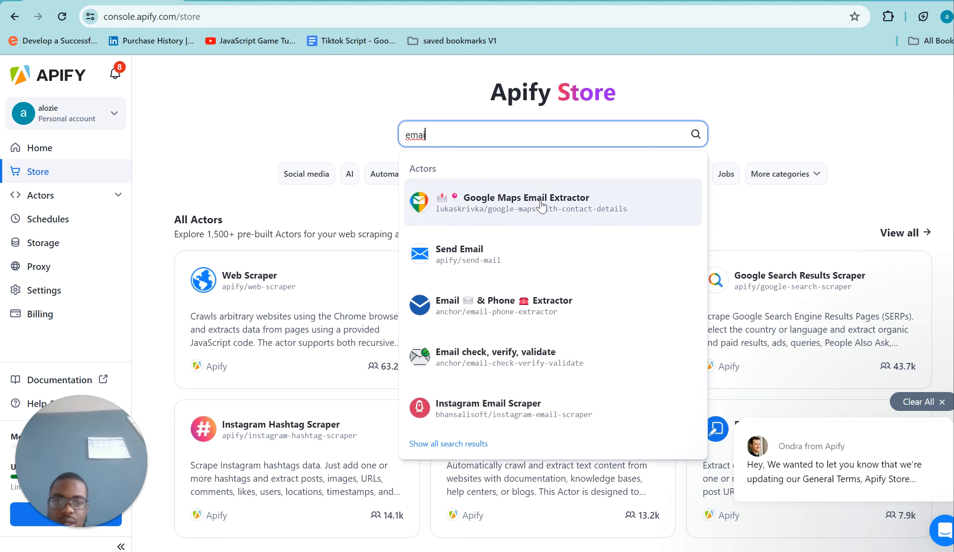
click(540, 203)
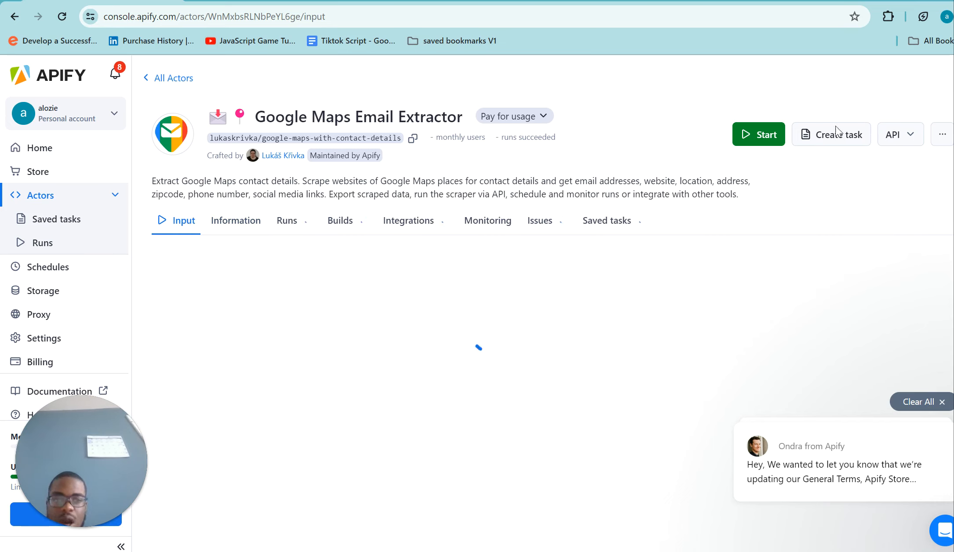
Step: Open the Google Maps Email Extractor's OpenAPI specification and copy the entire definition
click(912, 137)
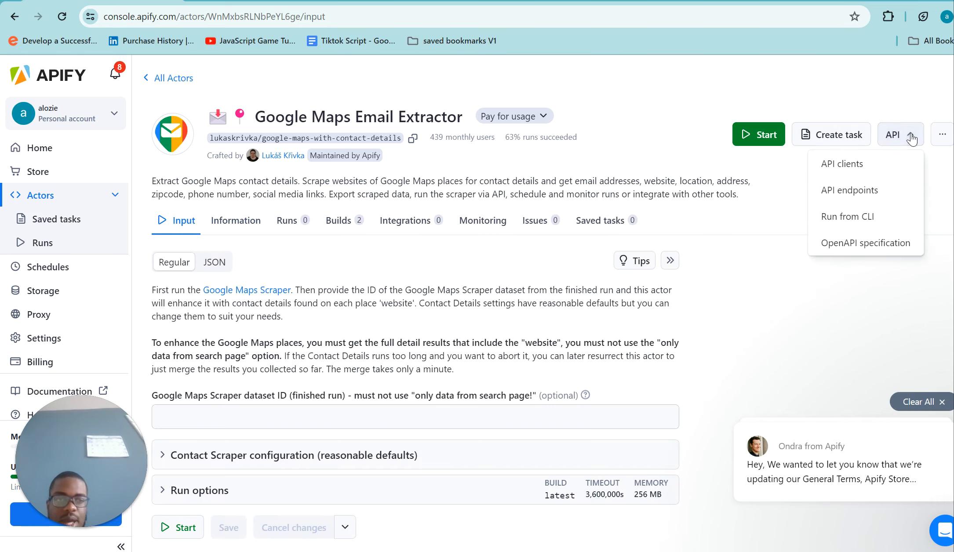
click(860, 243)
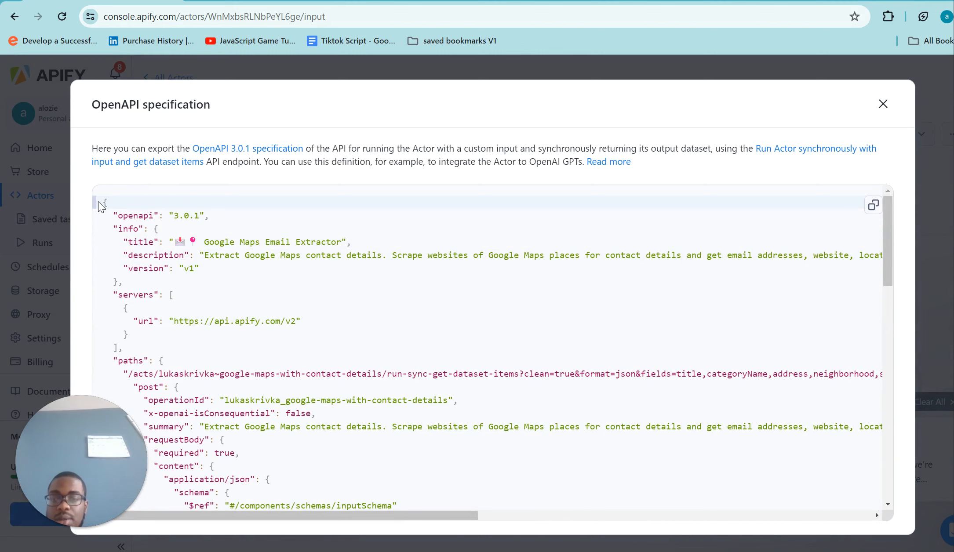
drag(101, 201, 224, 354)
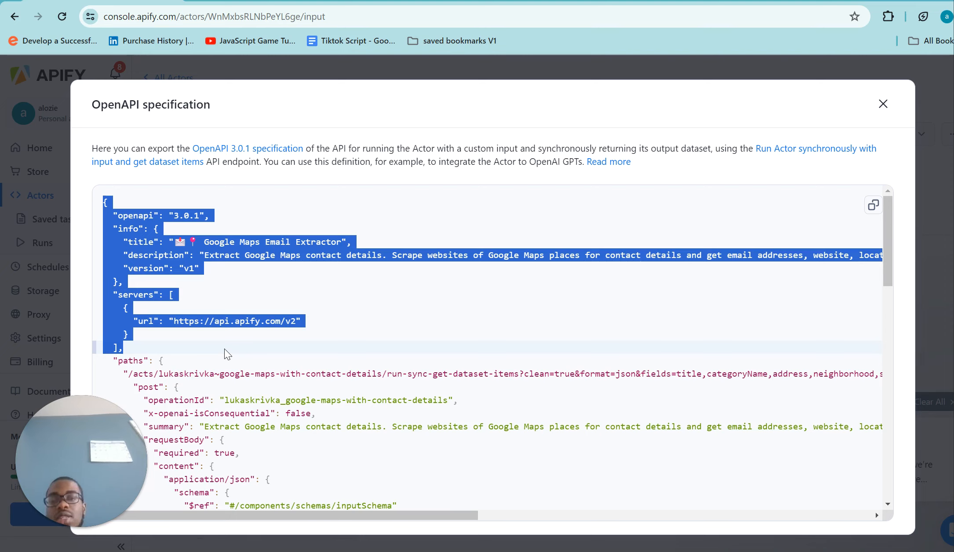
click(225, 348)
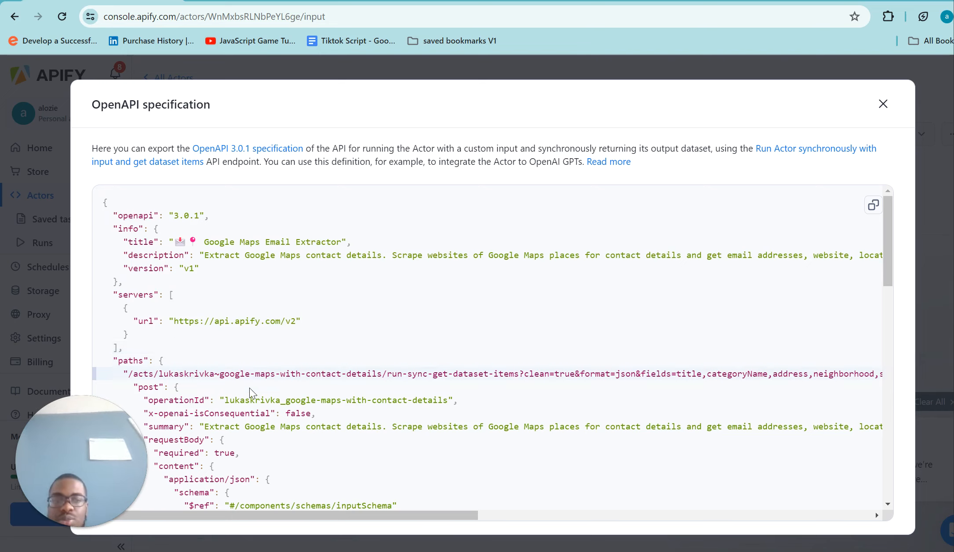
scroll(267, 305, down, 1)
click(269, 304)
scroll(211, 277, up, 1)
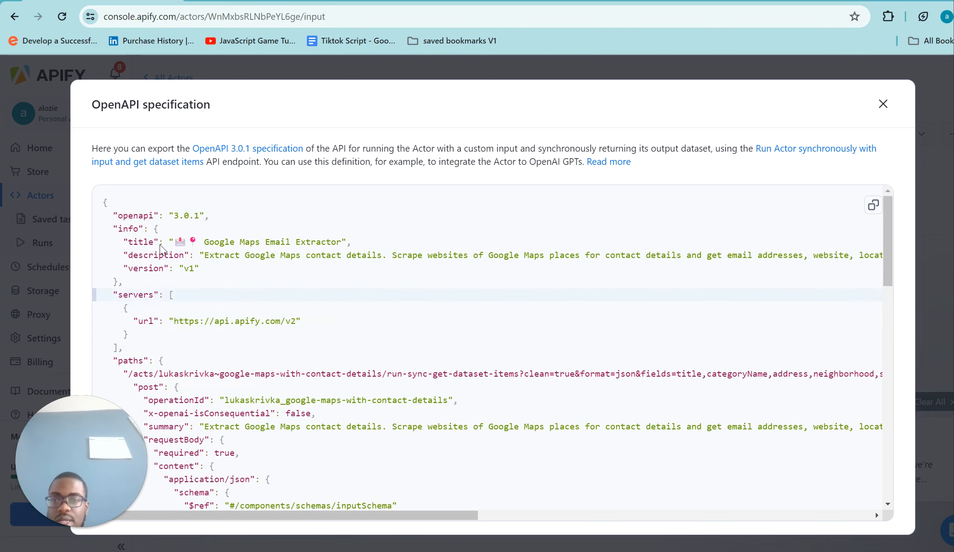
click(125, 208)
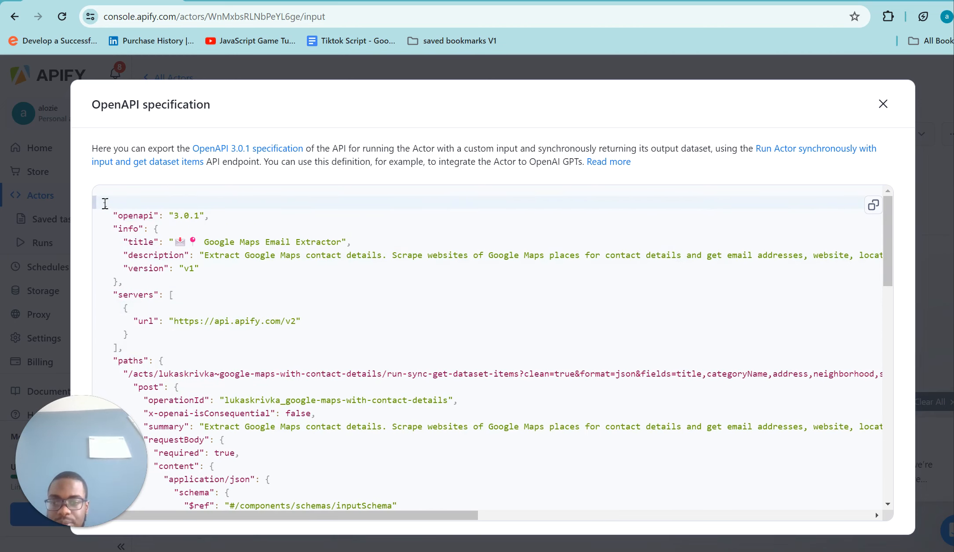
drag(103, 202, 288, 549)
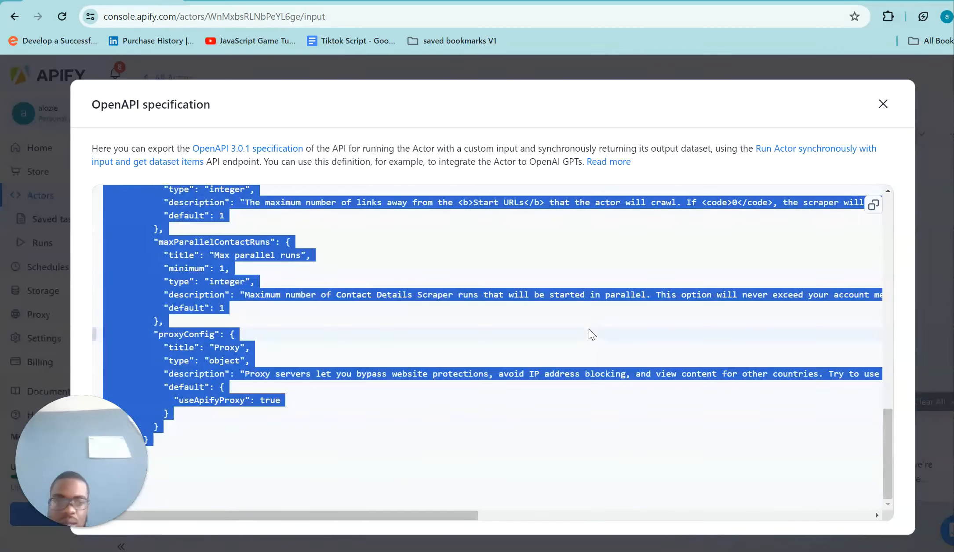
click(732, 255)
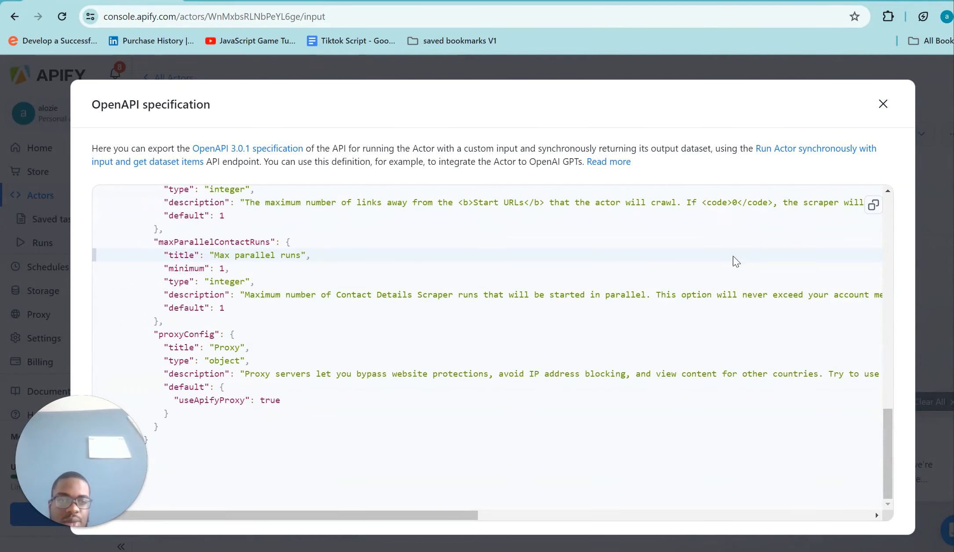
click(873, 204)
Step: Switch back to the OAI Widget assistant editor and paste the copied OpenAPI specification as the new action's schema
mouse_move(581, 551)
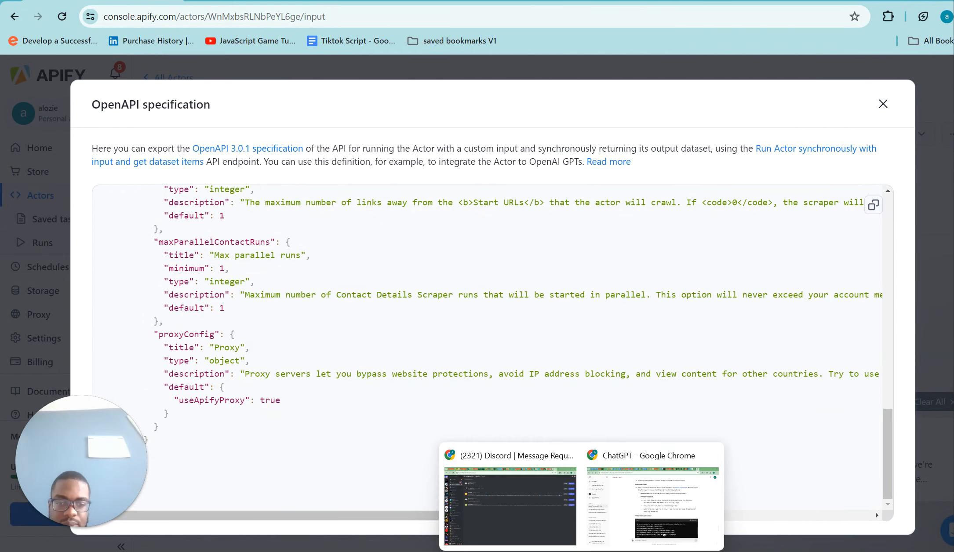
click(612, 523)
click(247, 271)
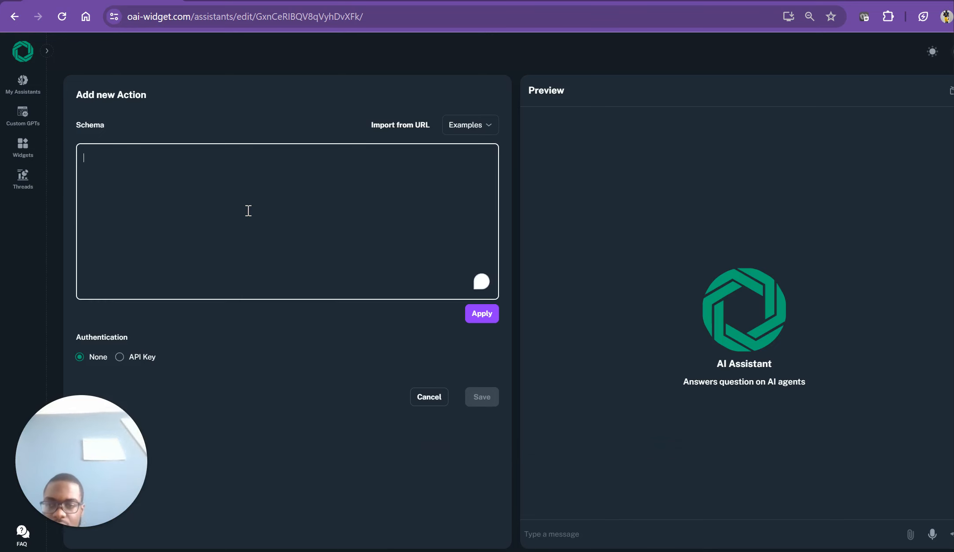
key(ctrl+v)
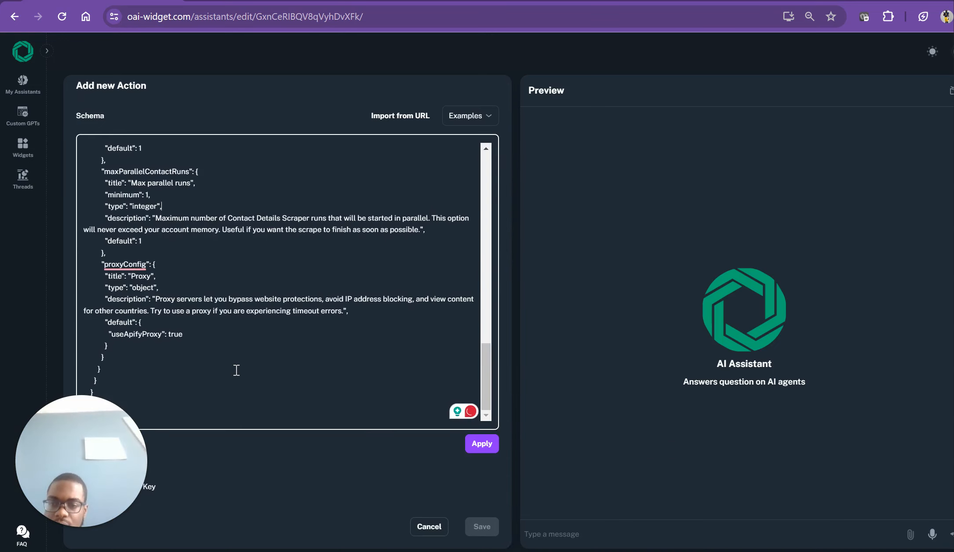
scroll(237, 371, up, 1)
Step: Set the new action's authentication to API Key and bring its authentication type options into view
mouse_move(54, 468)
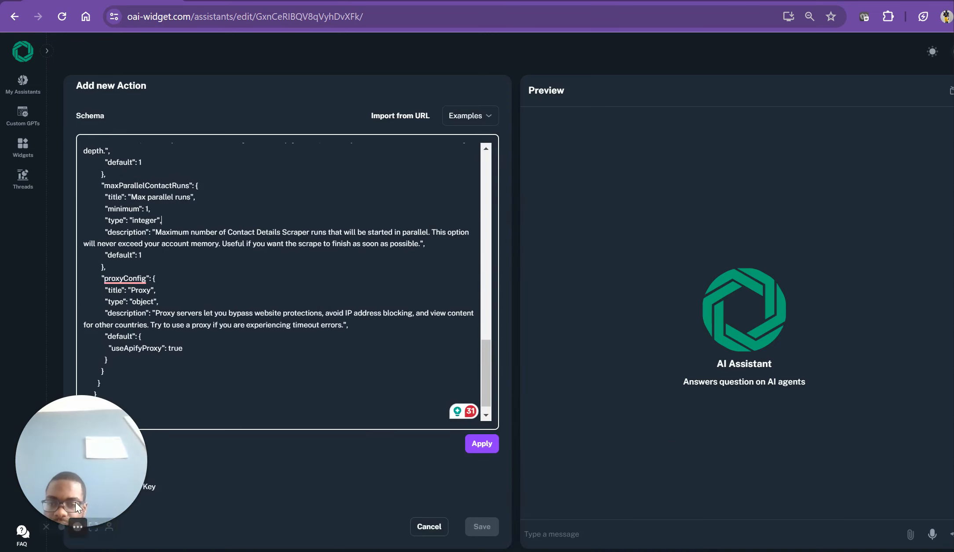
click(63, 528)
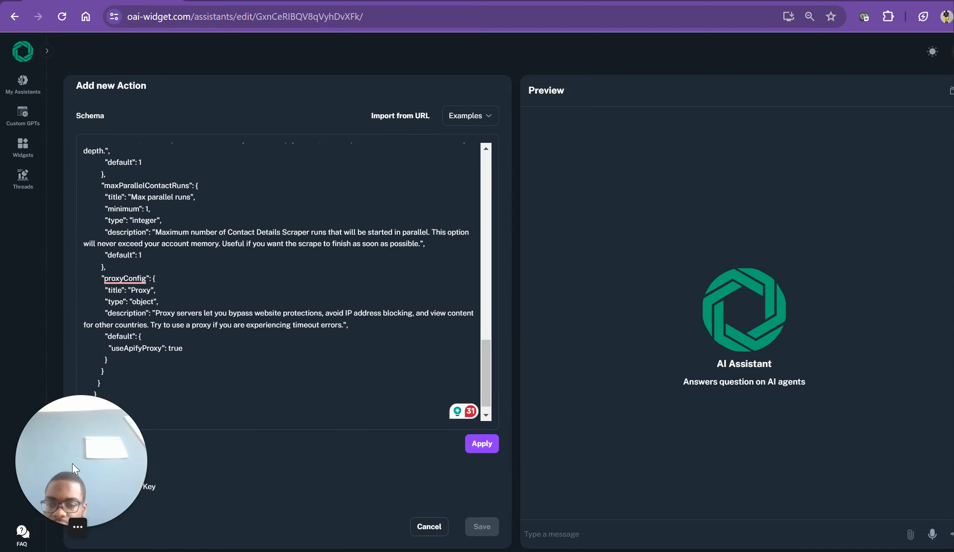
mouse_move(66, 540)
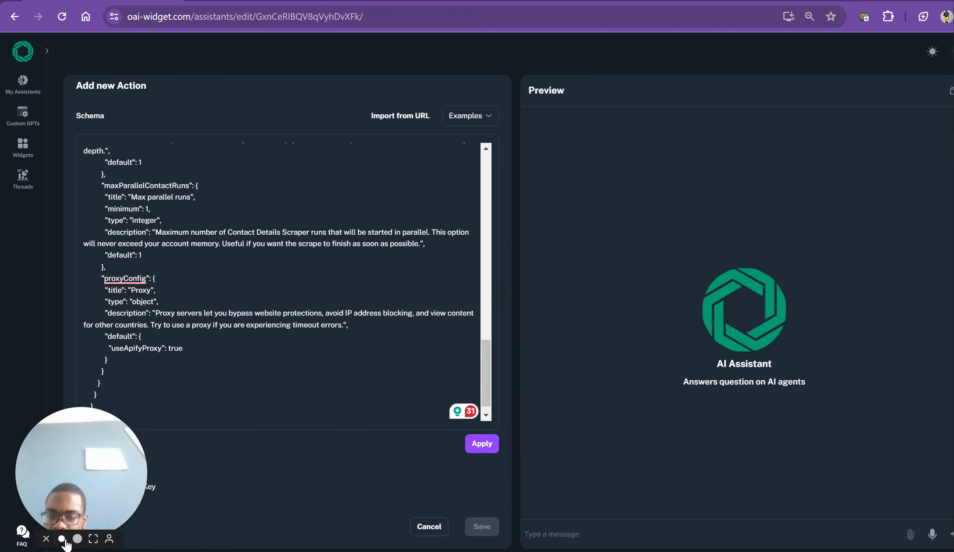
drag(113, 432, 635, 89)
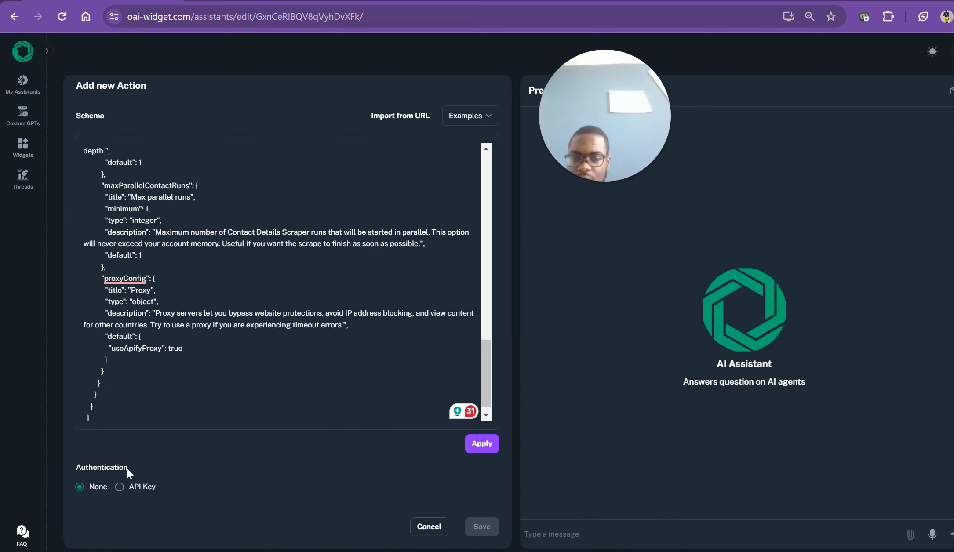
click(125, 484)
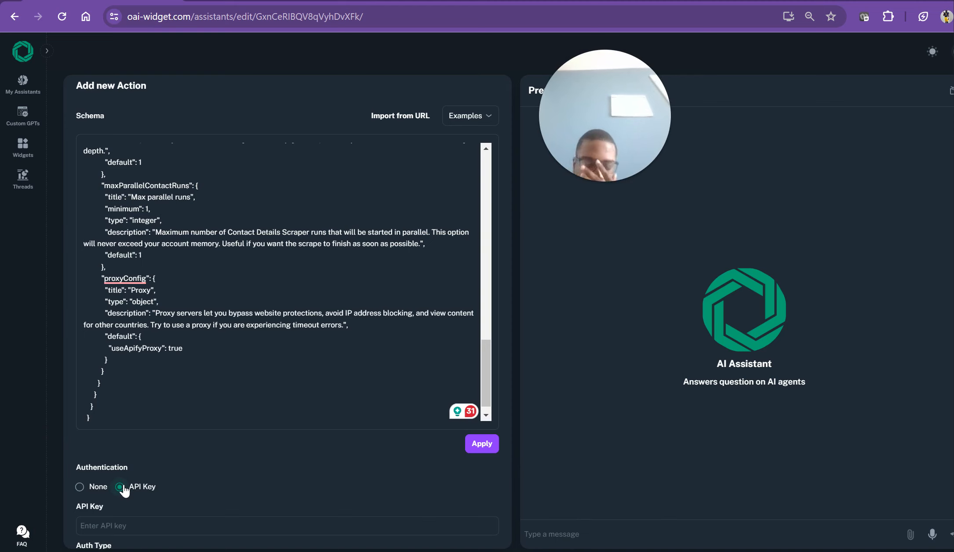
scroll(125, 485, down, 1)
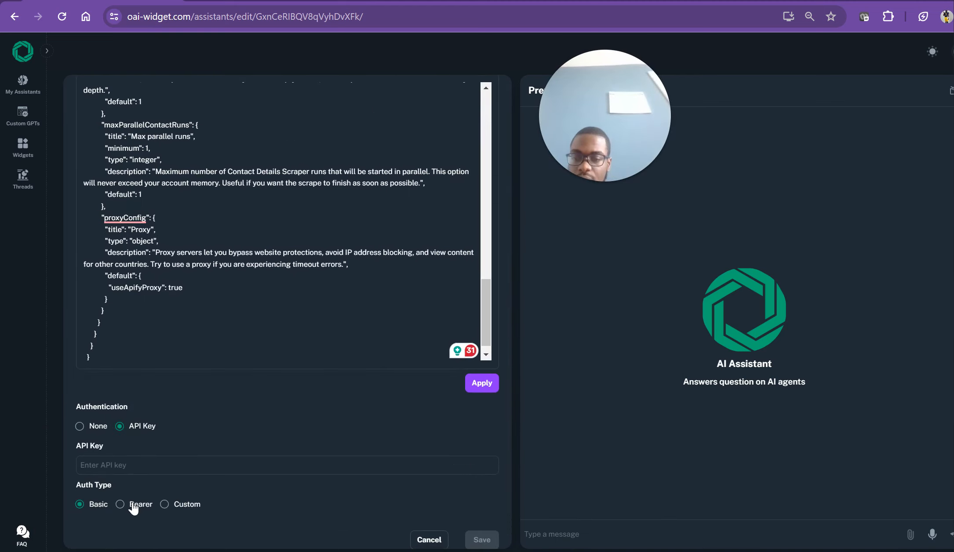
Step: Set the action's auth type to Bearer, and copy the default personal API token from the integration settings in Apify Console
click(133, 505)
mouse_move(552, 551)
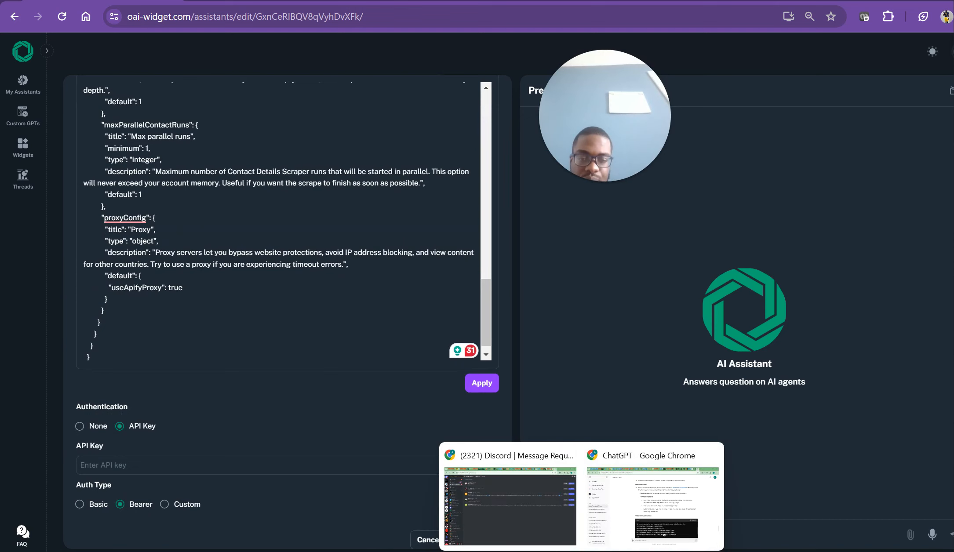
click(539, 537)
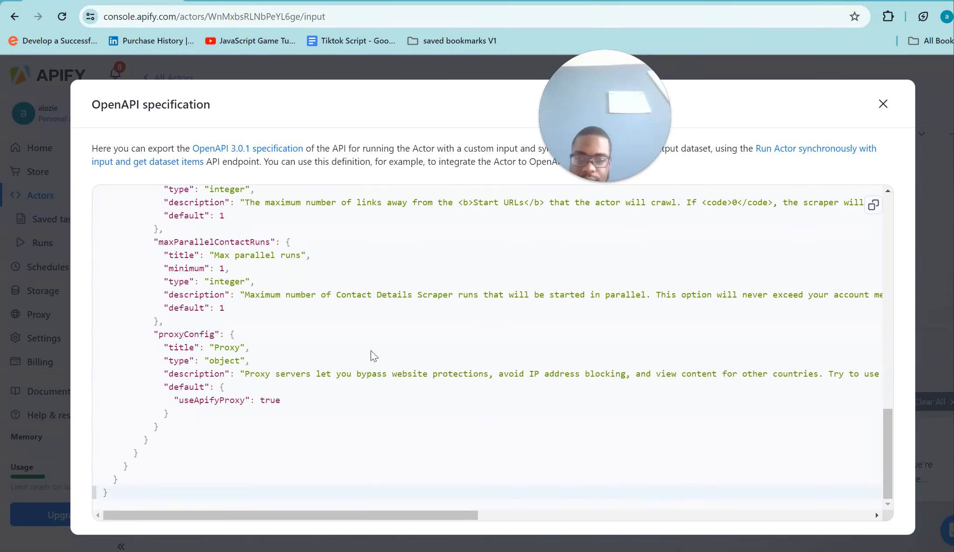
click(49, 383)
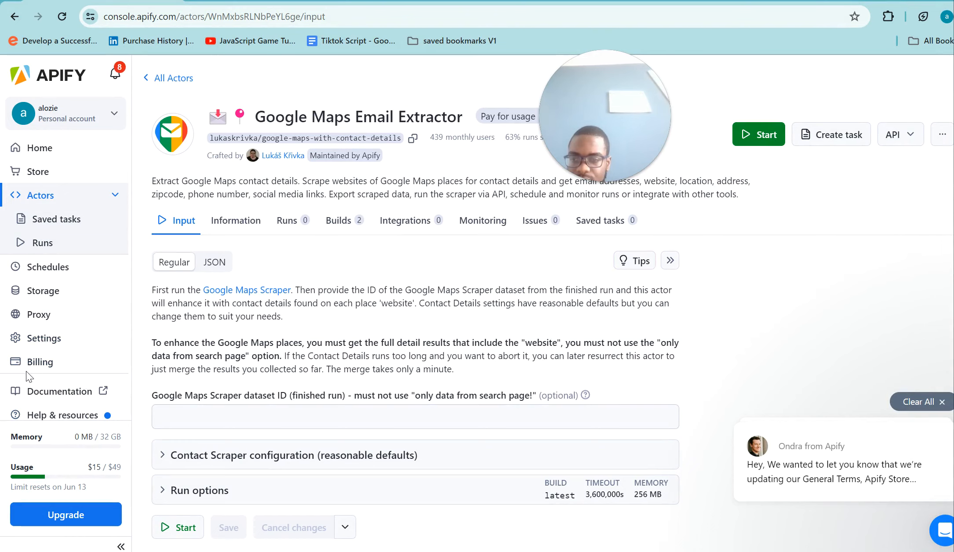
click(59, 338)
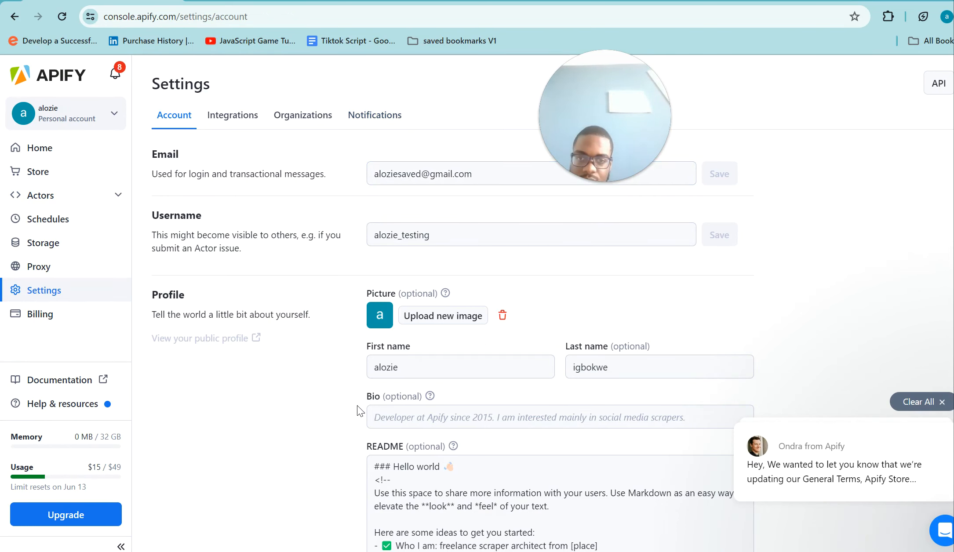
click(242, 116)
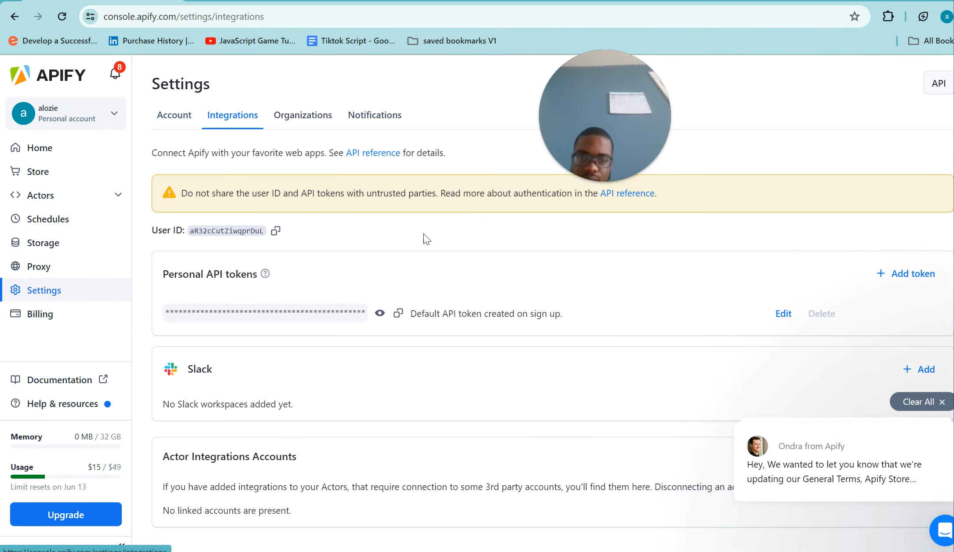
click(398, 313)
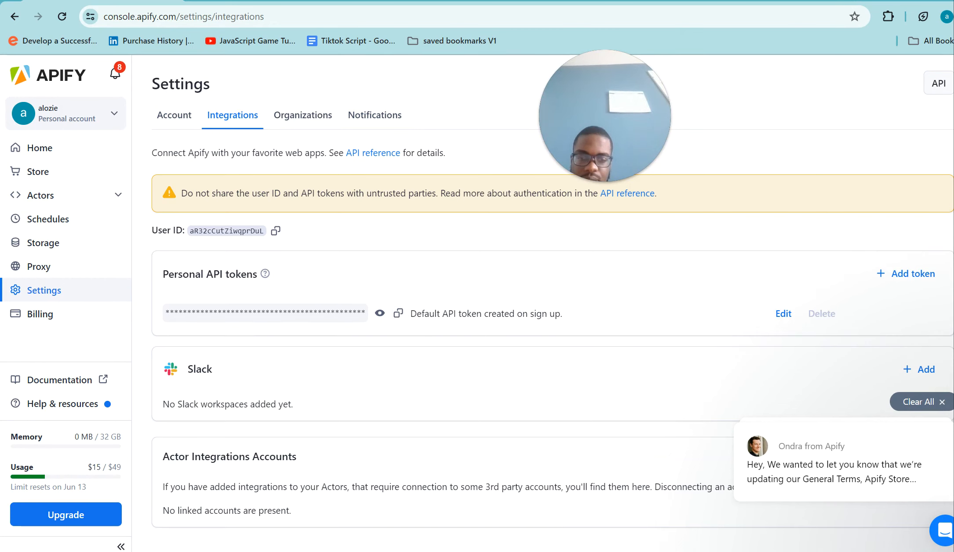
Step: Switch back to the OAI Widget assistant editor and paste the copied Apify API token as the action's API key
mouse_move(553, 551)
click(587, 513)
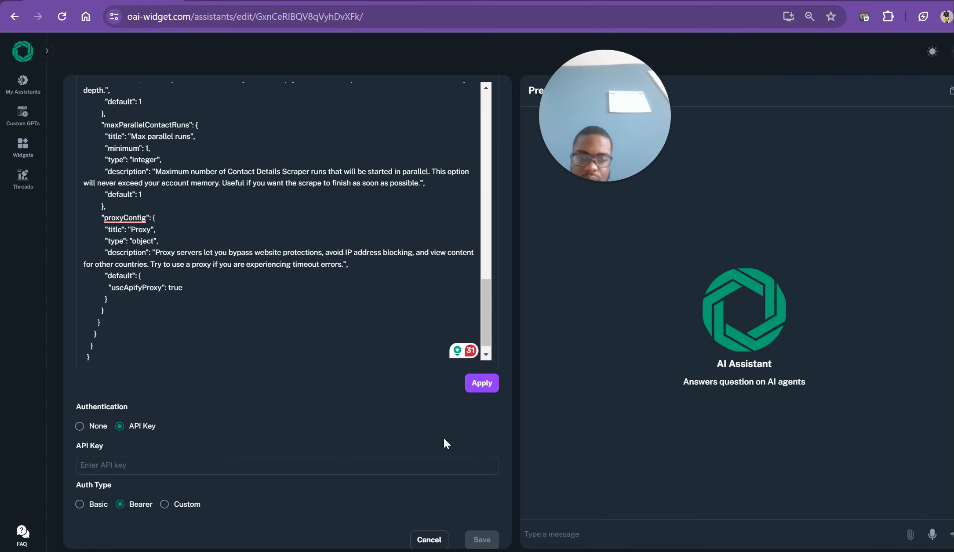
click(242, 468)
key(ctrl+v)
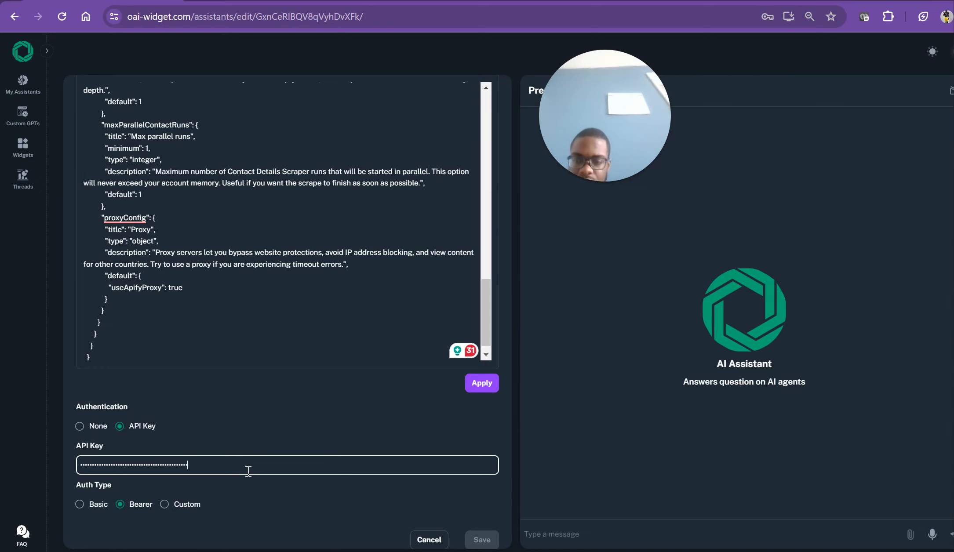
Step: Apply the pasted schema to load its available actions and save the new action
scroll(458, 497, down, 1)
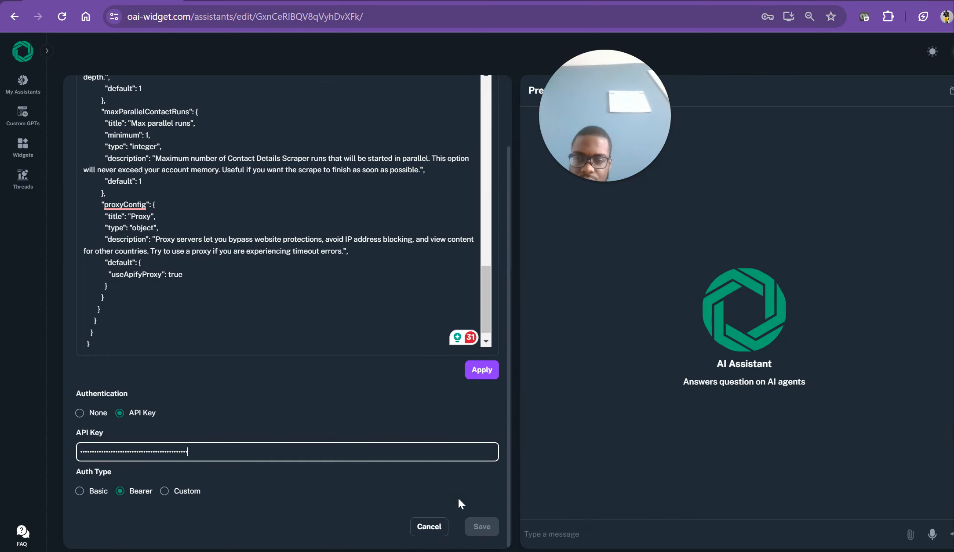
click(480, 375)
scroll(448, 455, down, 3)
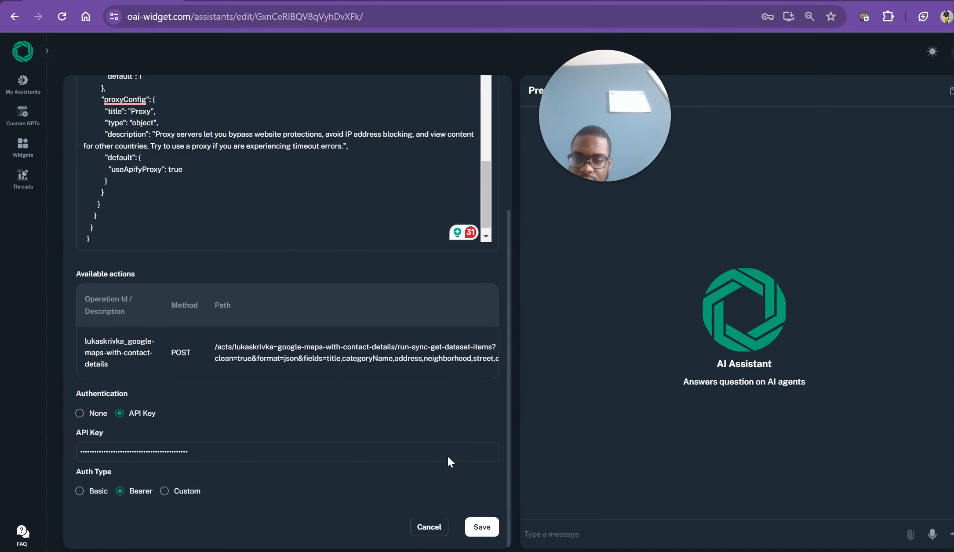
click(487, 531)
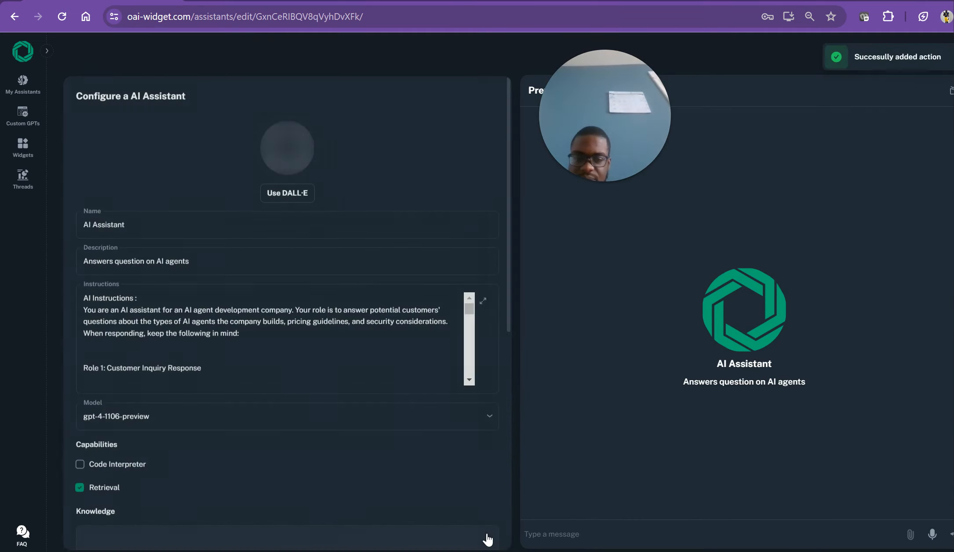
Step: Review the assistant's configuration and open the Google Maps Email Extractor action for editing
scroll(412, 475, down, 9)
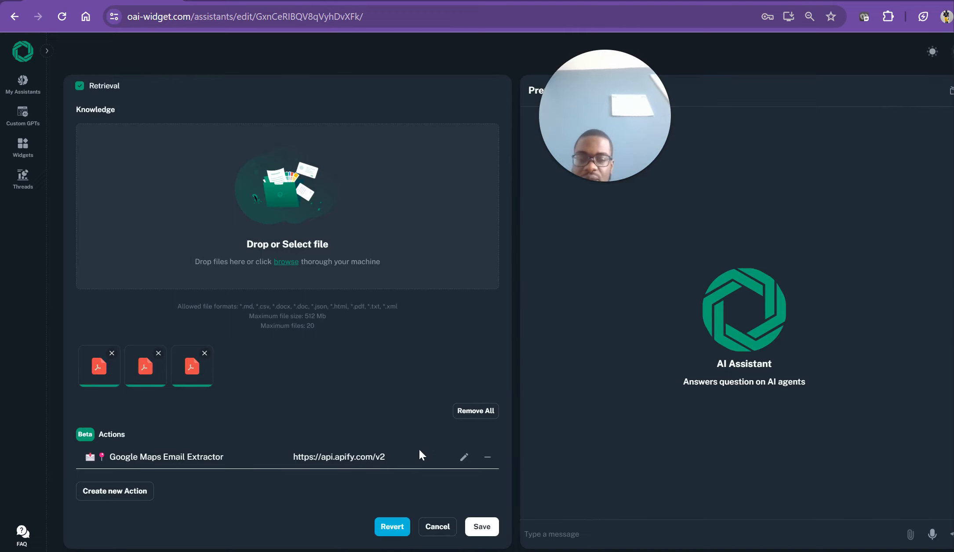
scroll(435, 396, up, 3)
scroll(434, 396, up, 3)
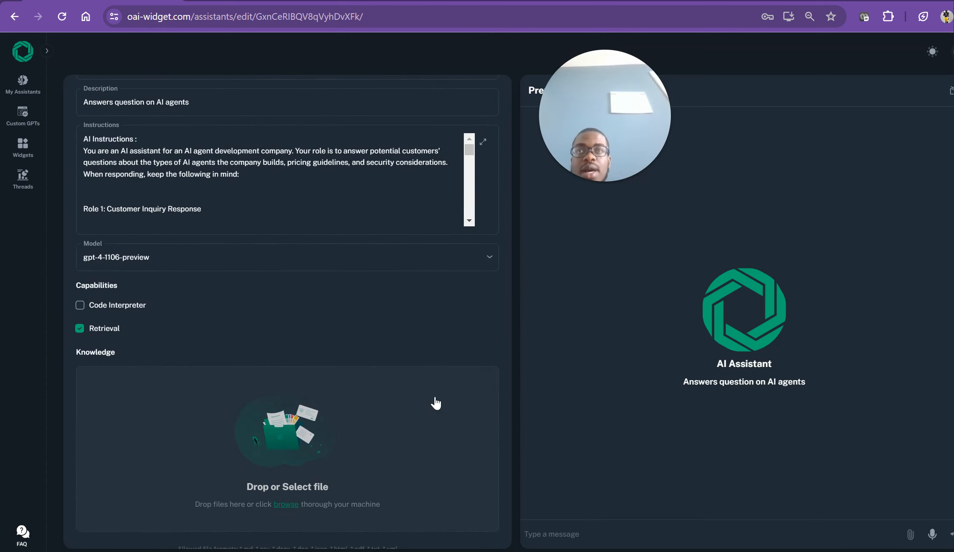
scroll(435, 403, down, 1)
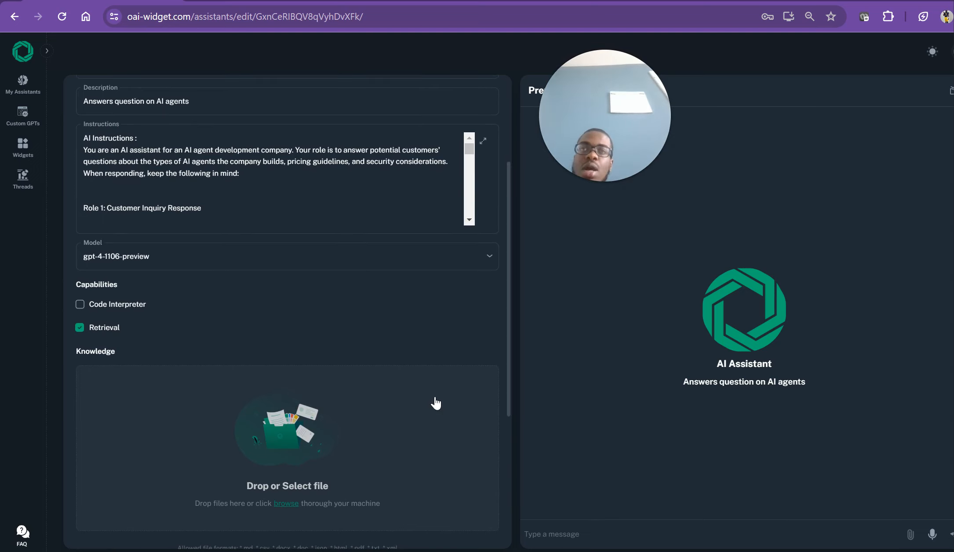
scroll(435, 403, down, 5)
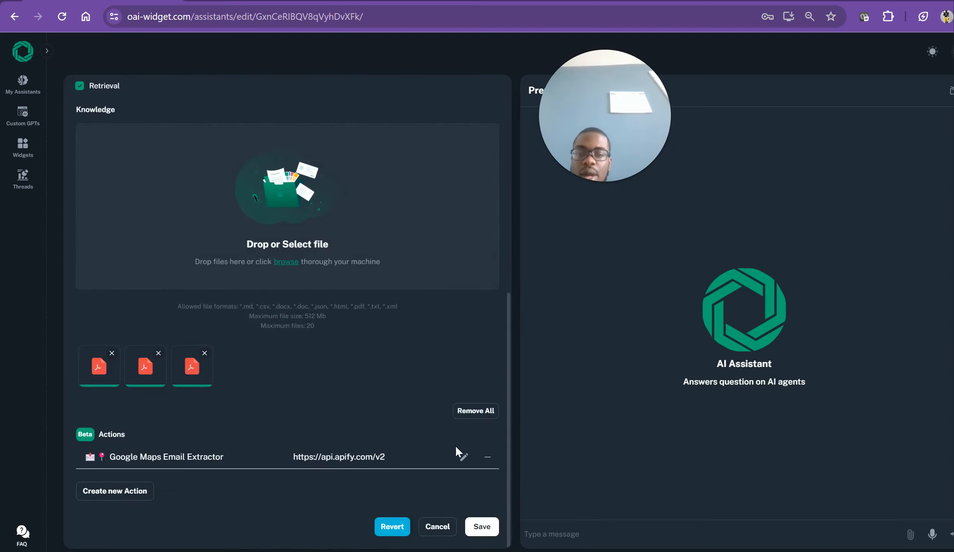
click(463, 458)
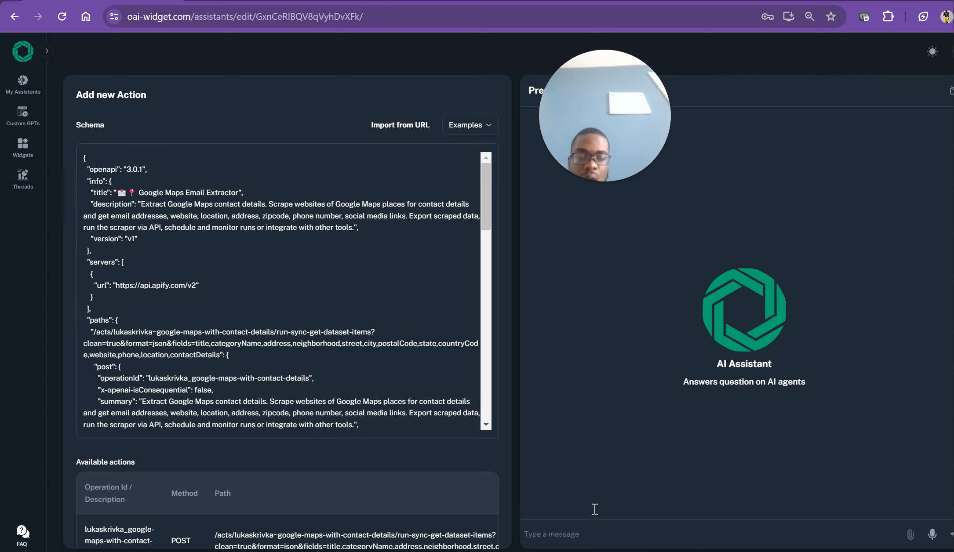
Step: Switch to Apify Console and search the Store for "youtube", showing all matching Actors
mouse_move(582, 551)
mouse_move(524, 551)
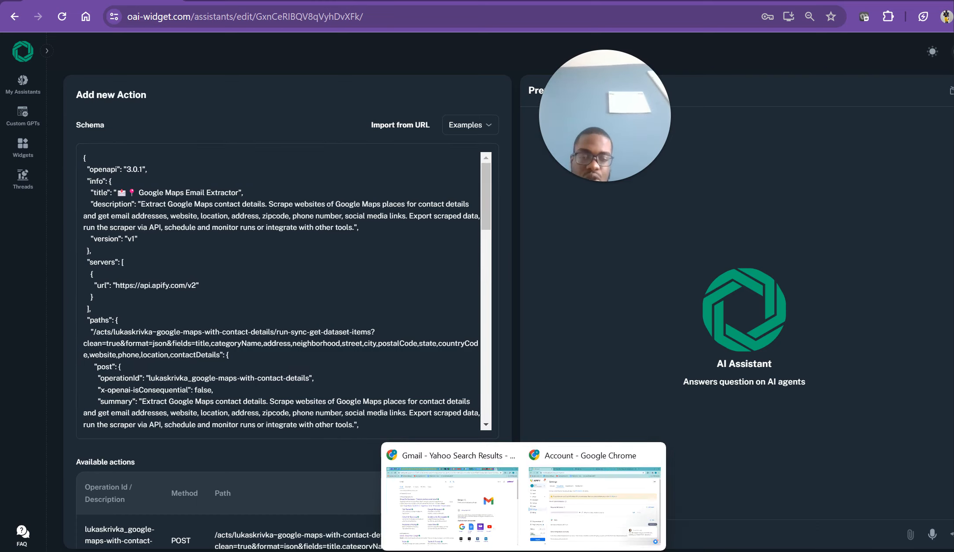
click(567, 502)
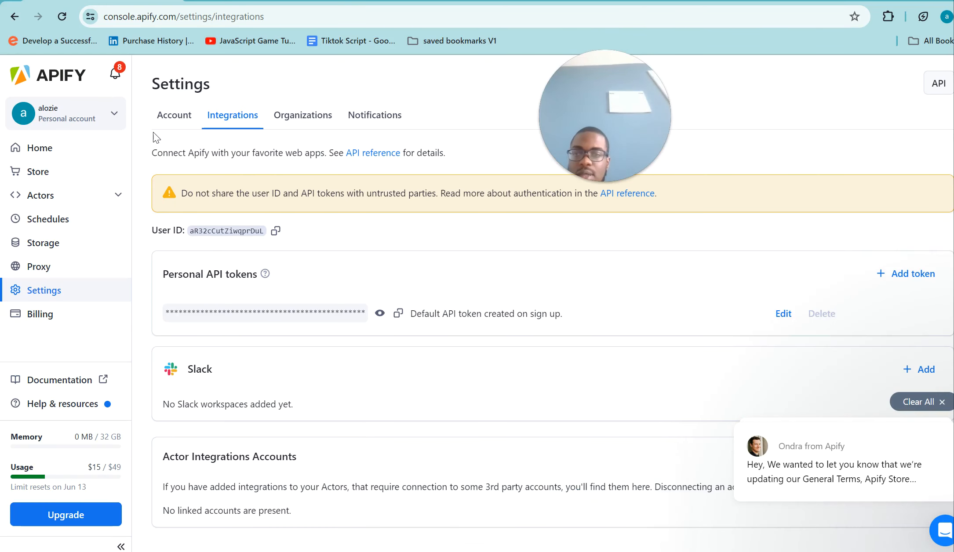
click(40, 172)
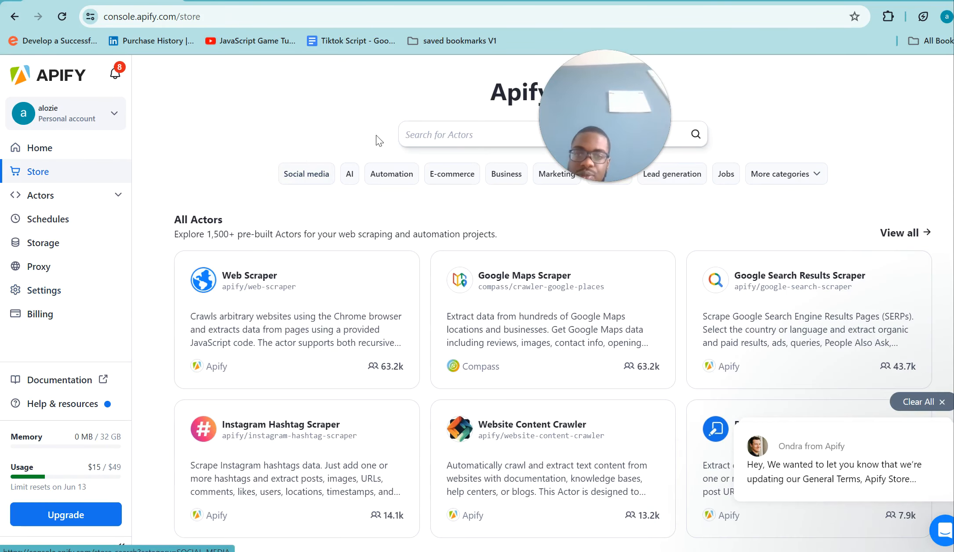
click(418, 135)
text(youtu)
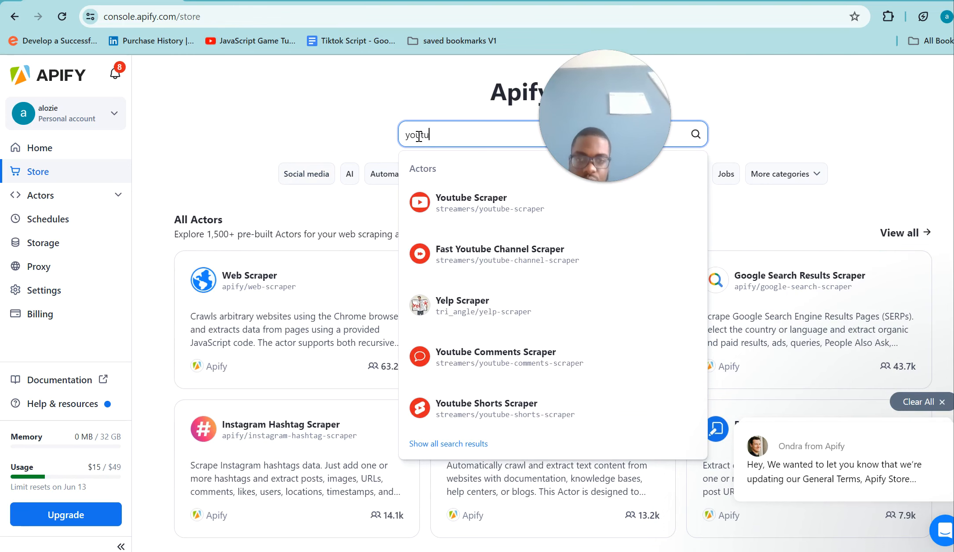
text(be)
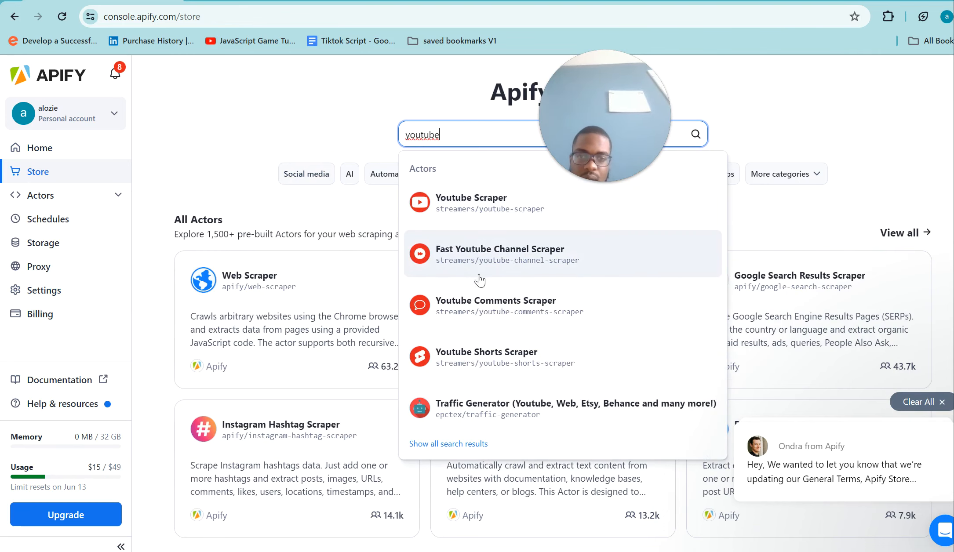
scroll(506, 341, down, 1)
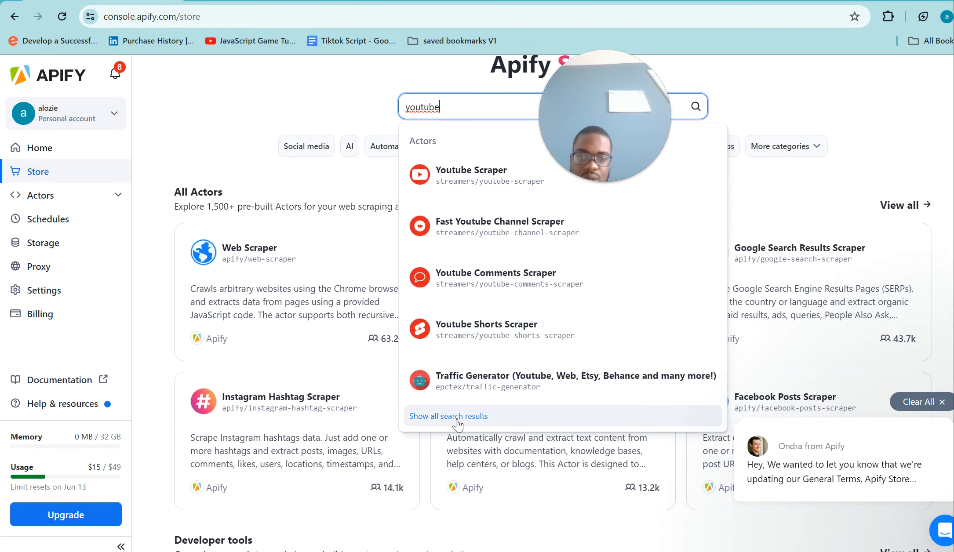
click(456, 418)
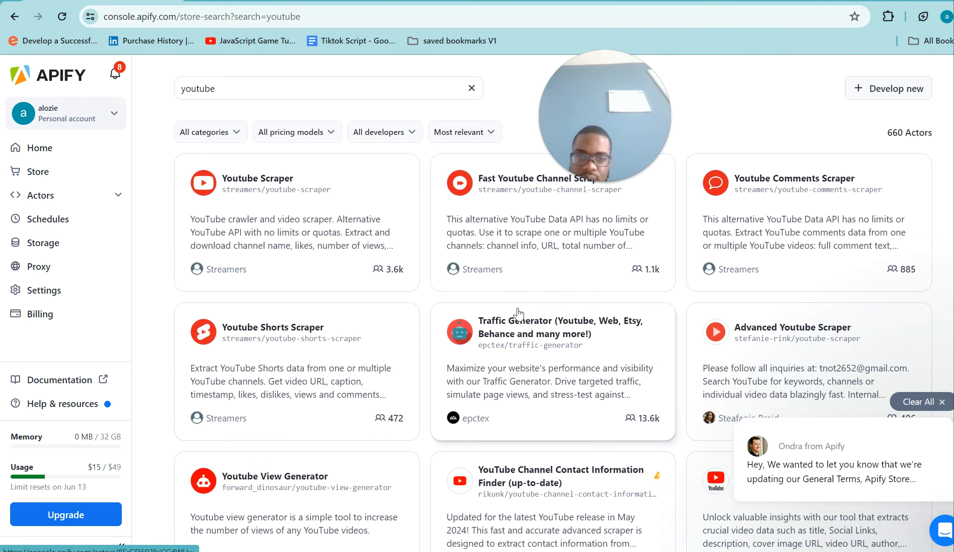
Step: Open the YouTube Video Subtitles (captions) Scraper Actor and copy its entire OpenAPI specification
scroll(690, 324, down, 4)
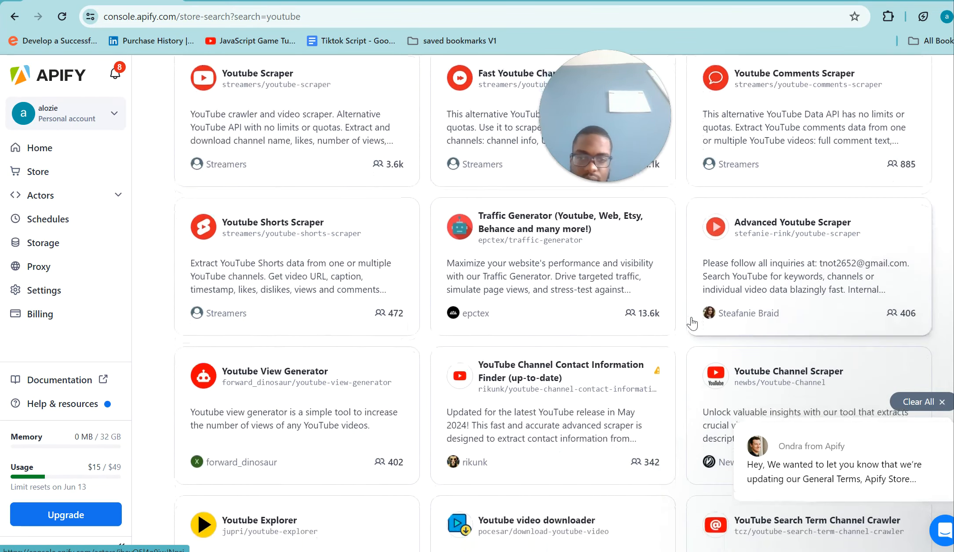
scroll(691, 324, down, 3)
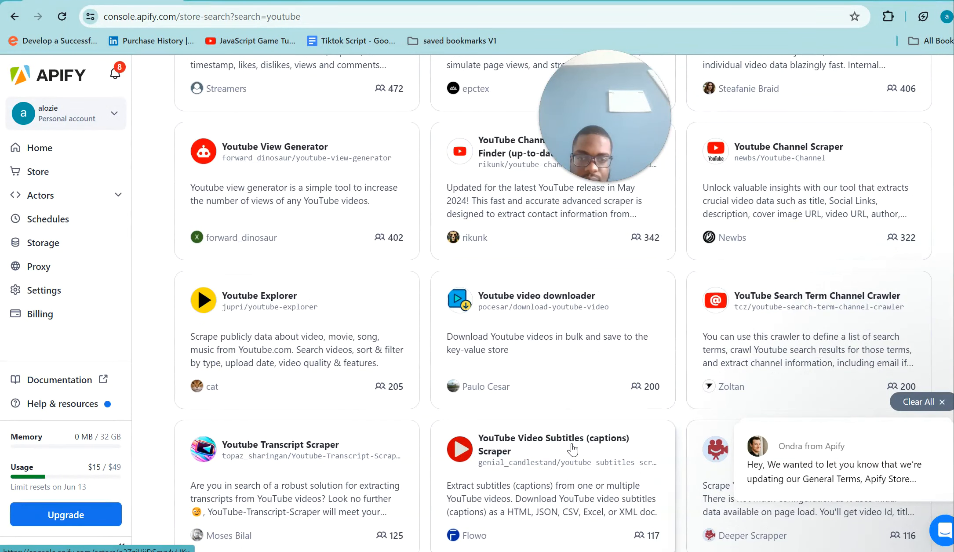
click(572, 450)
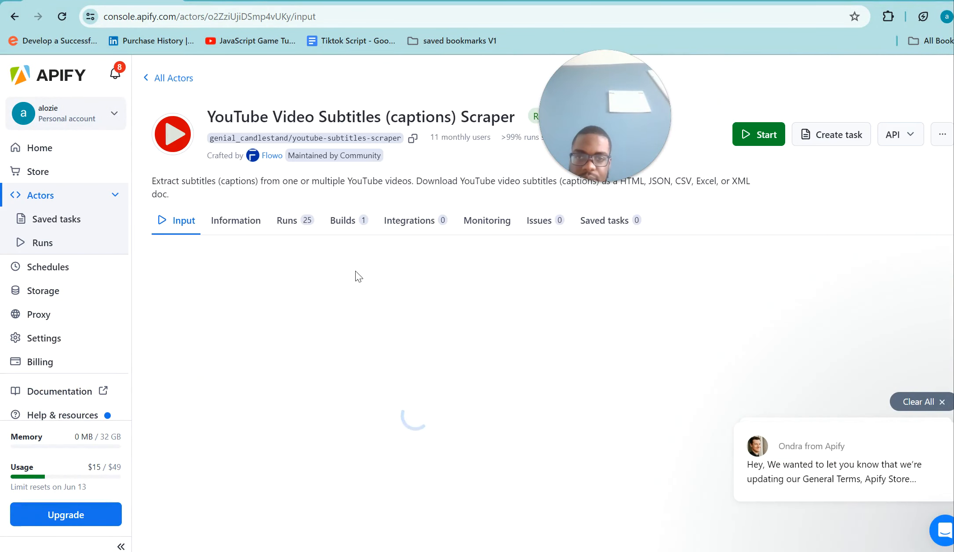
click(899, 134)
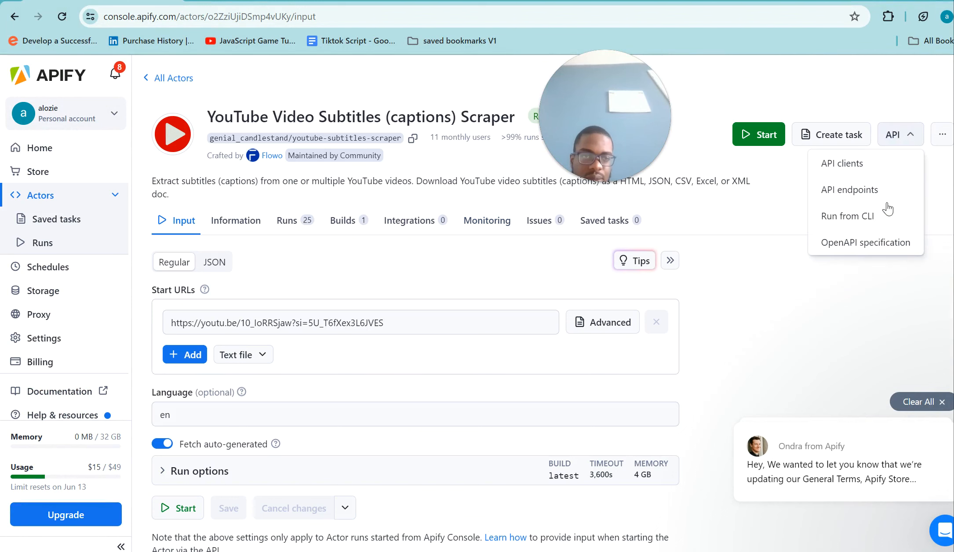
click(873, 241)
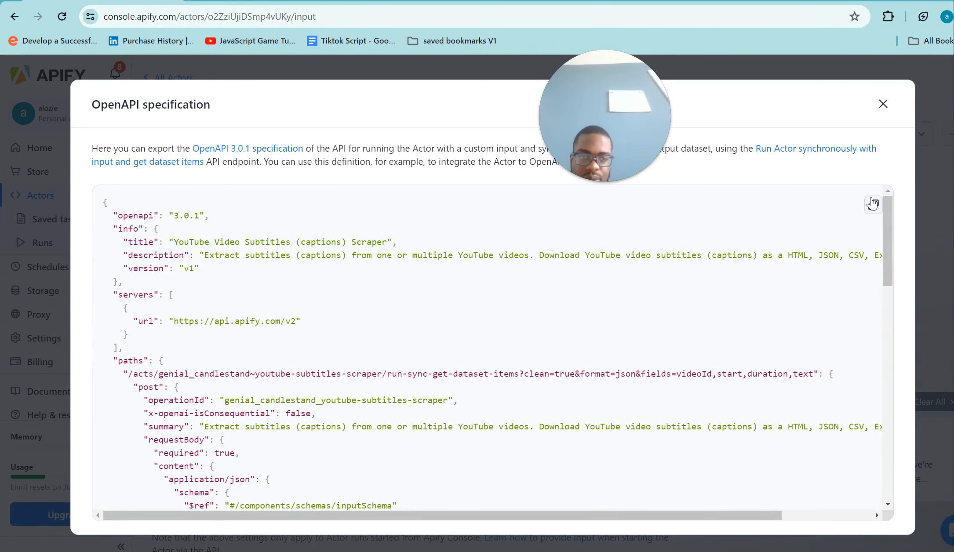
click(873, 205)
Step: Open a new Chrome window and go to Claude's chats page at claude.ai/chats
mouse_move(581, 551)
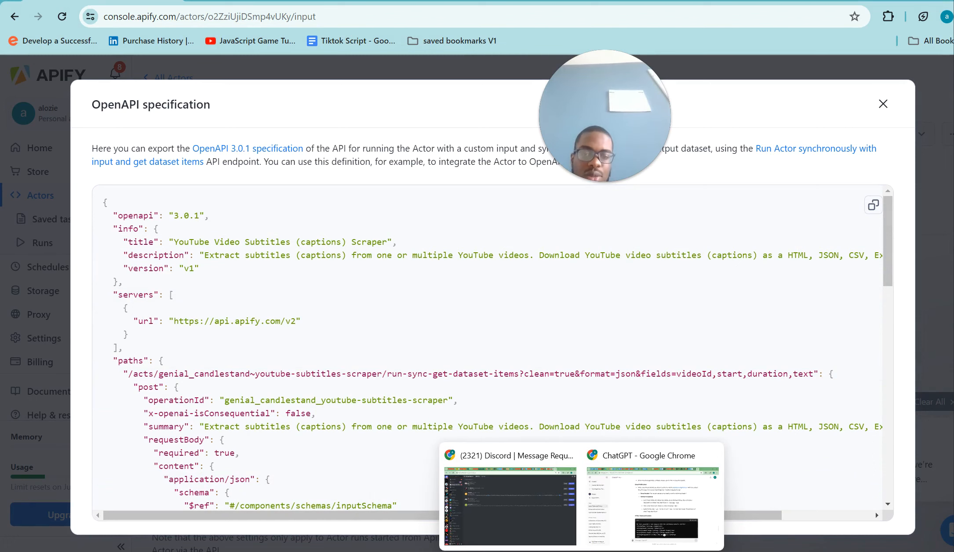
right_click(582, 551)
click(581, 551)
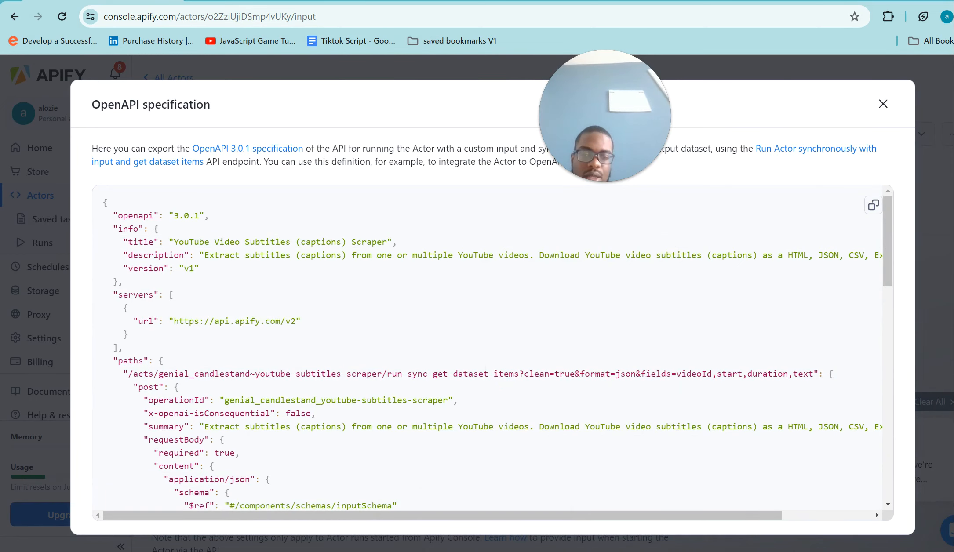
right_click(581, 551)
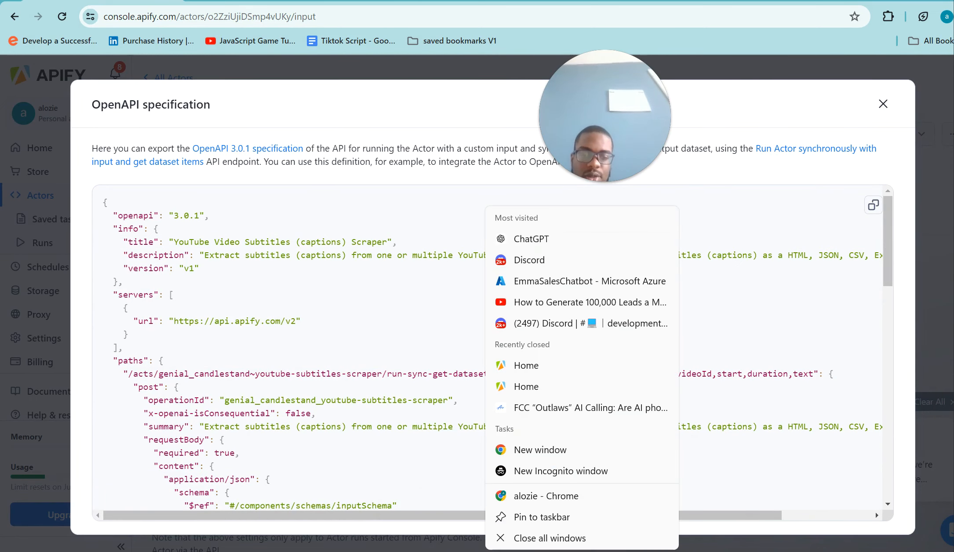
click(561, 450)
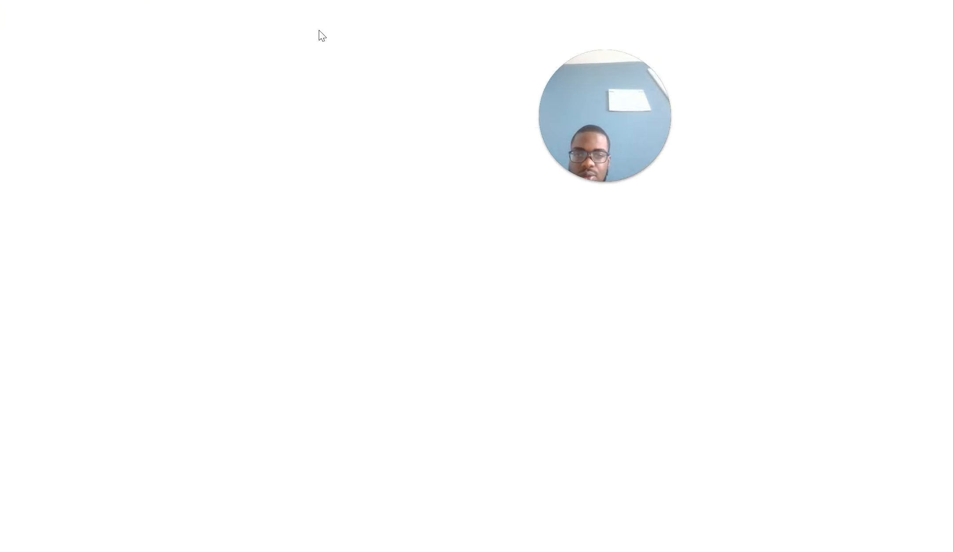
text(cl)
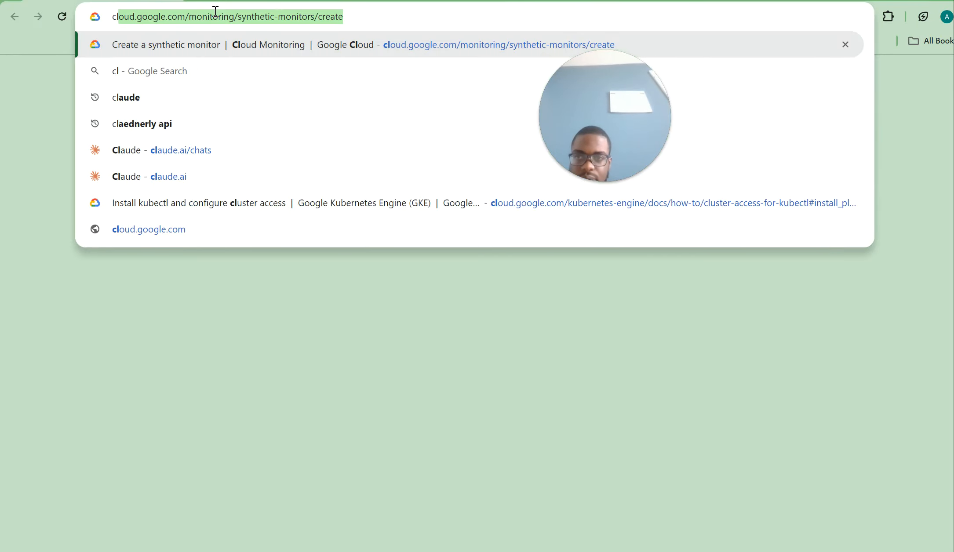
text(au)
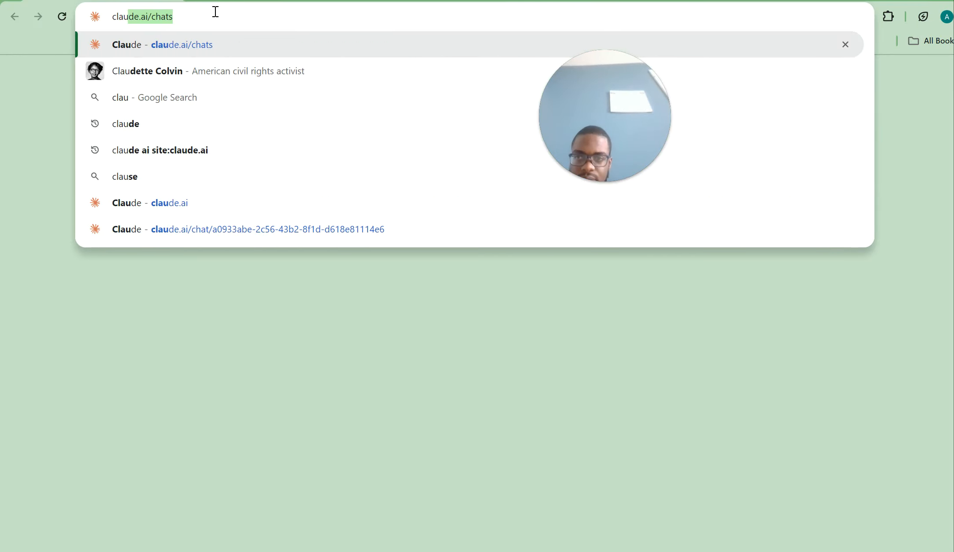
click(183, 41)
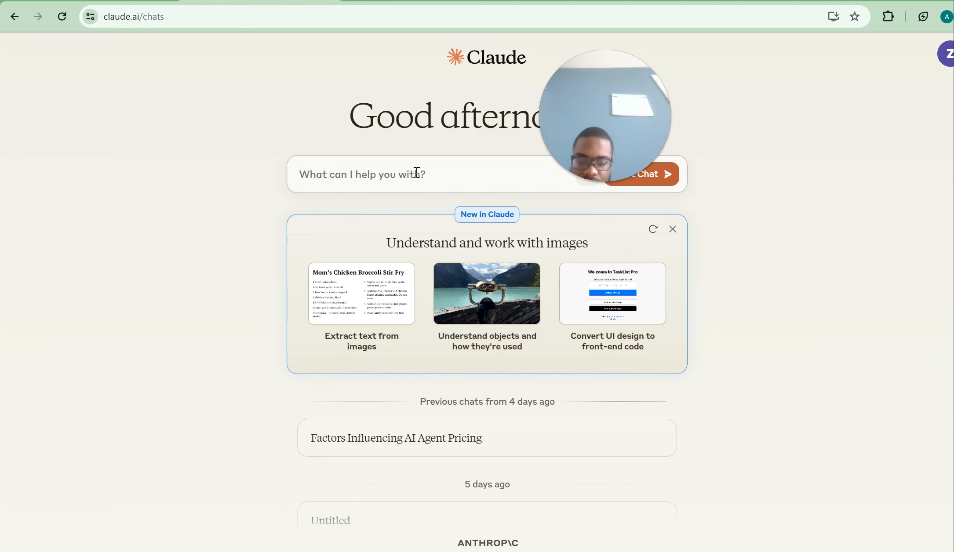
Step: Begin the message to Claude with "Can you combine these two openapi schemas for me - Schema 1 :"
text(Can y)
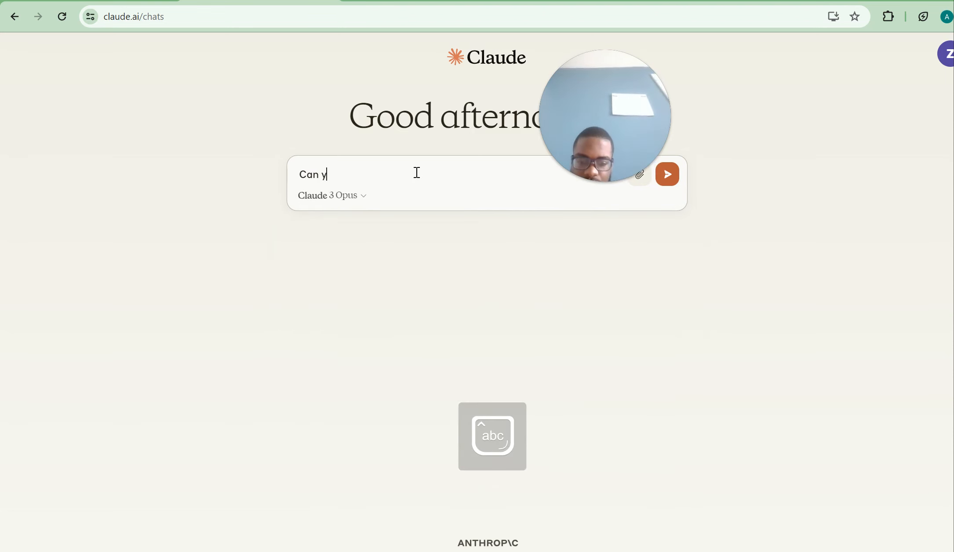
text(ou combi)
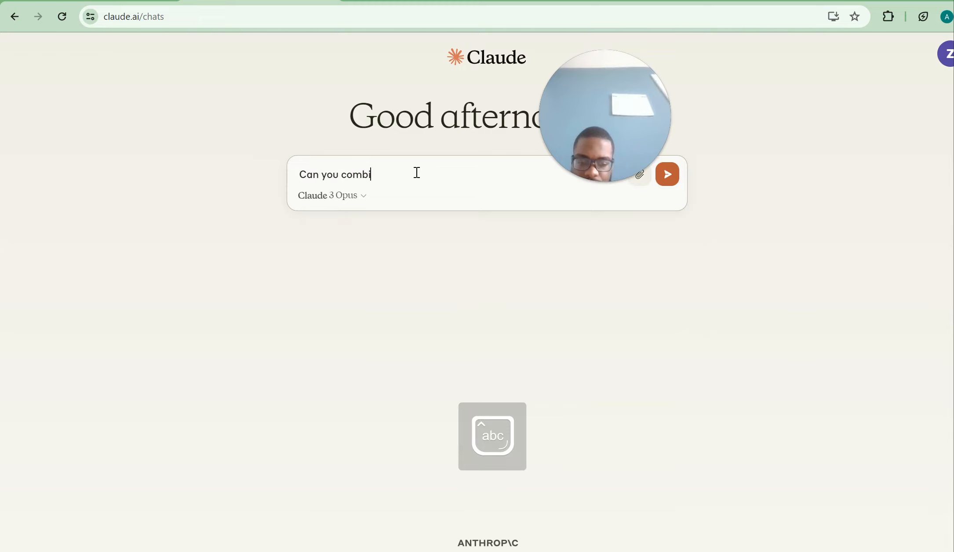
text(ne these?)
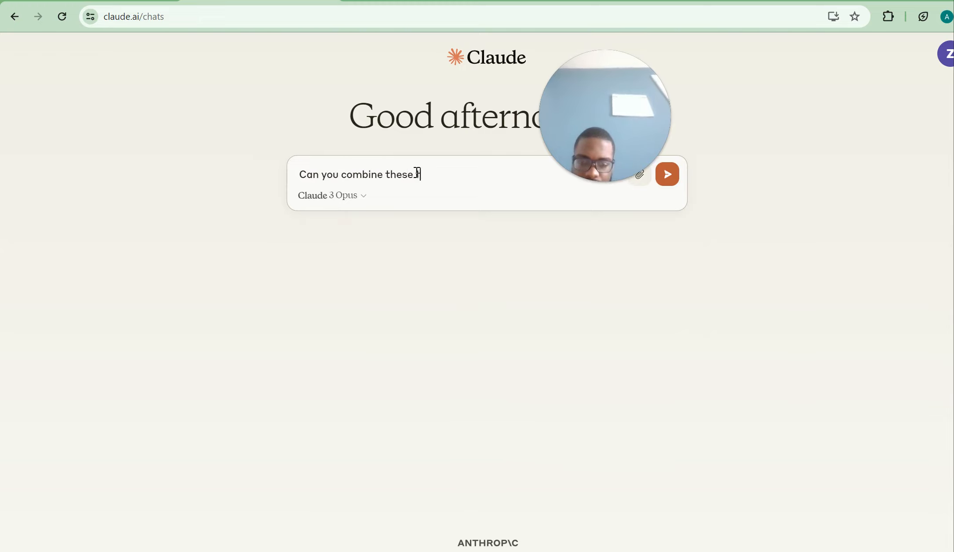
text( two open)
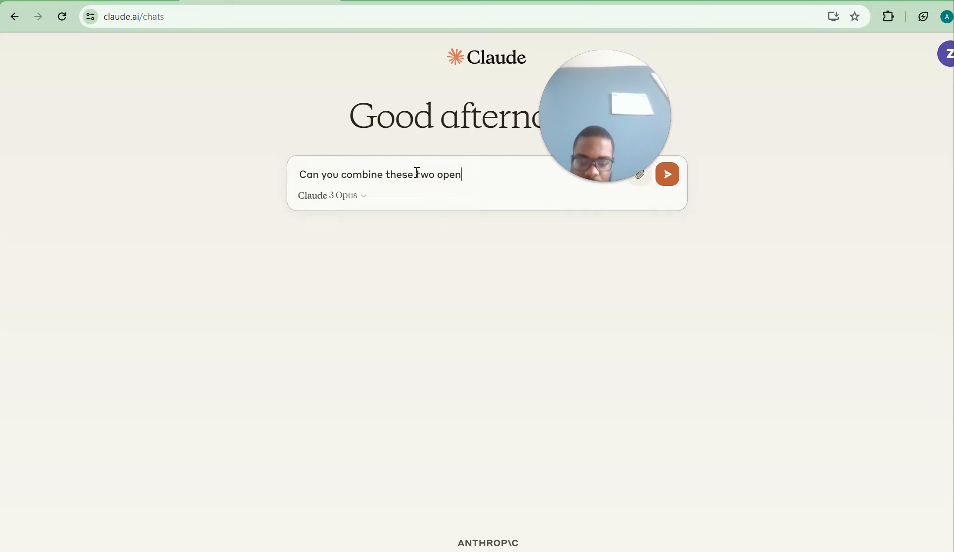
text(api schema)
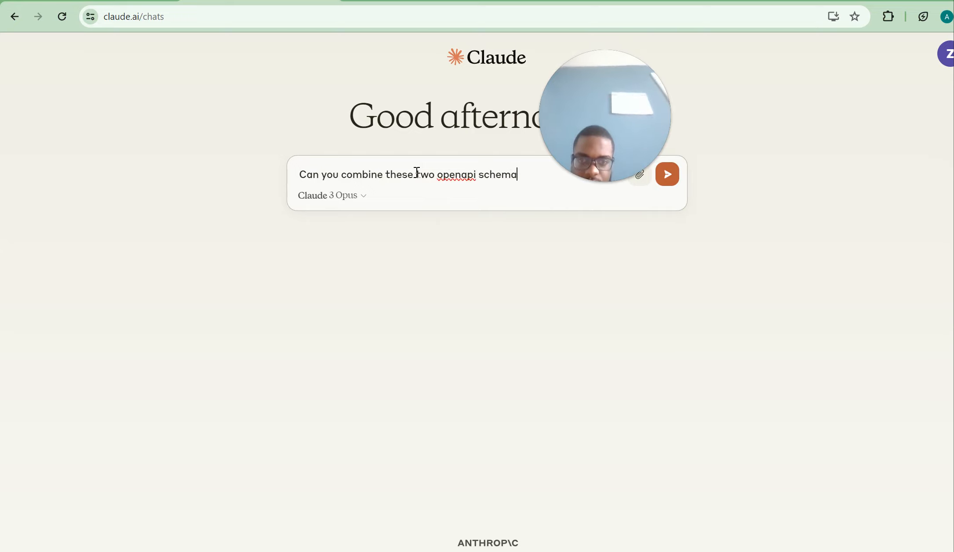
text(s for m)
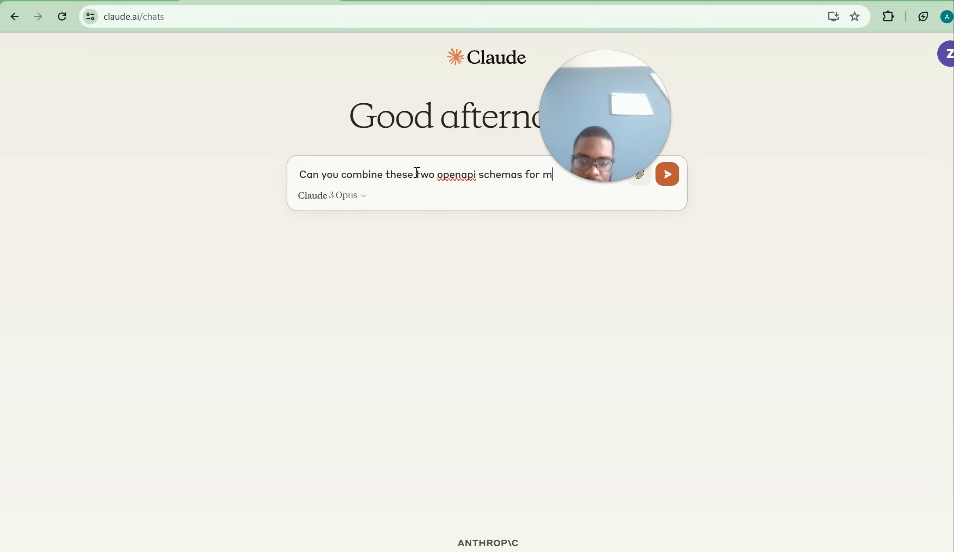
text(e -)
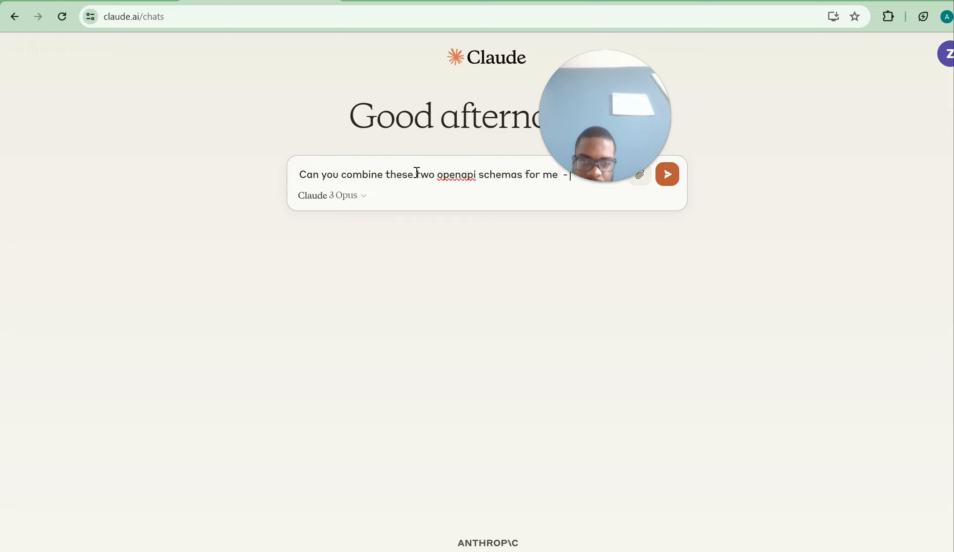
key(Caps_Lock)
text(Sche)
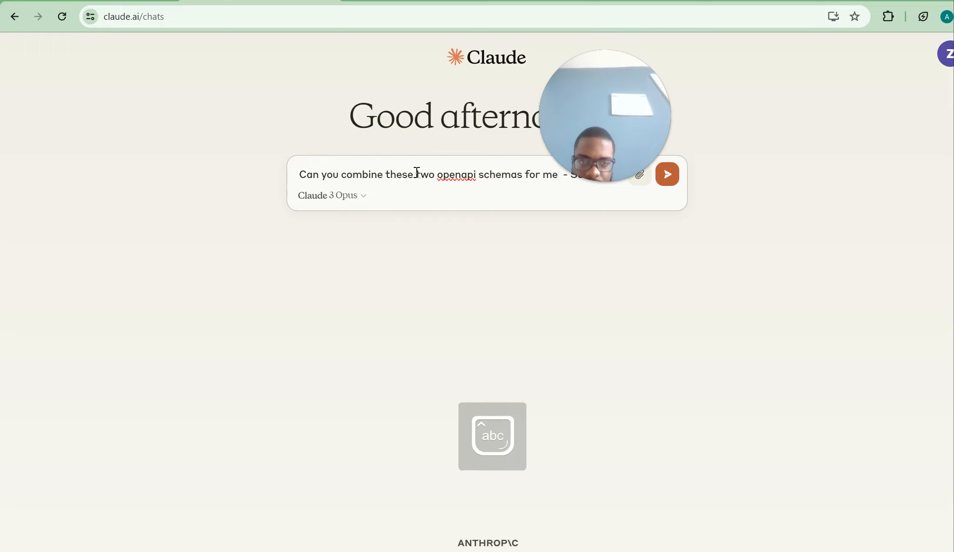
drag(553, 101, 848, 173)
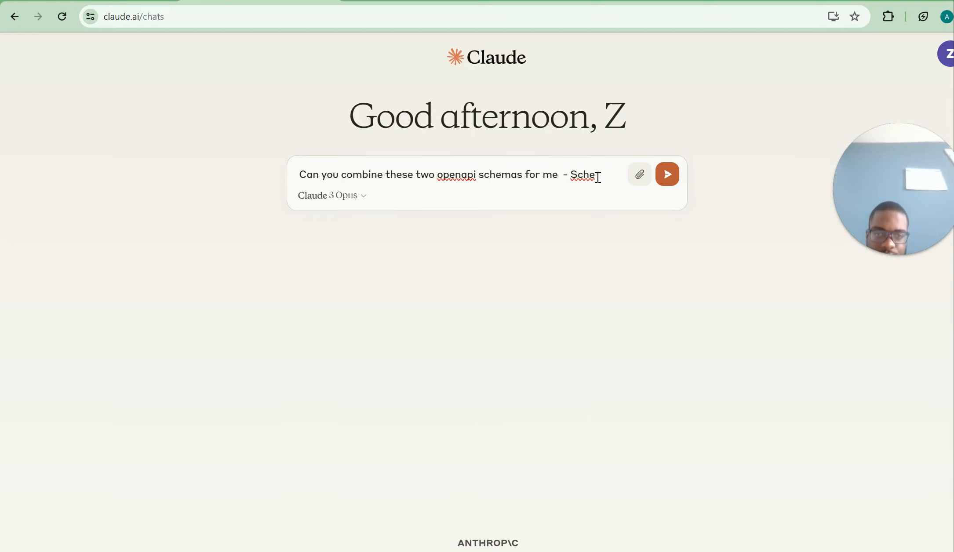
text(me)
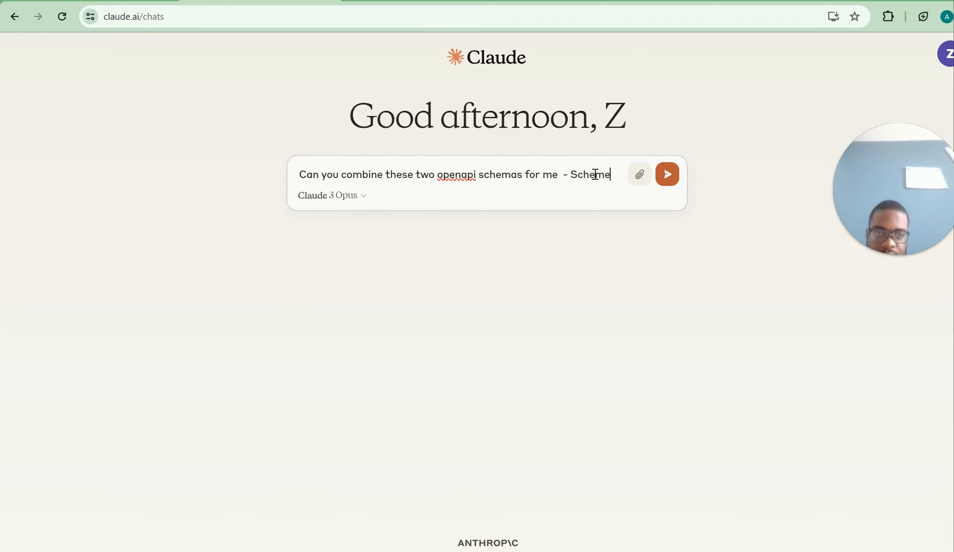
key(BackSpace)
text(a 1 a)
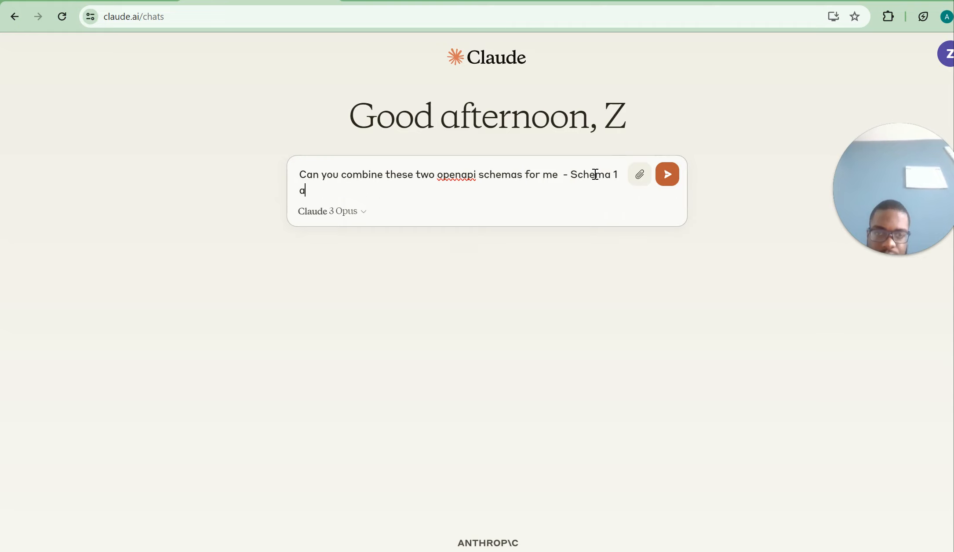
text(nd Sch)
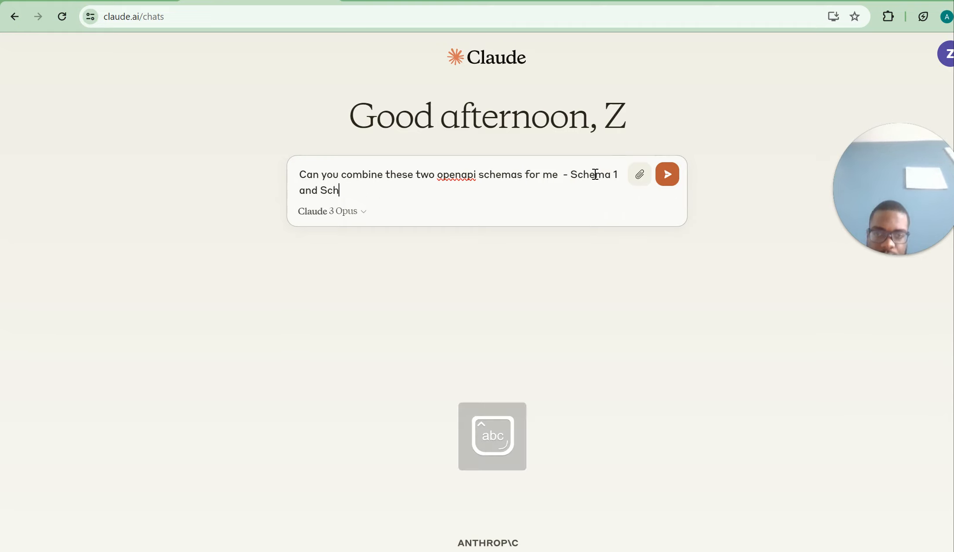
click(621, 174)
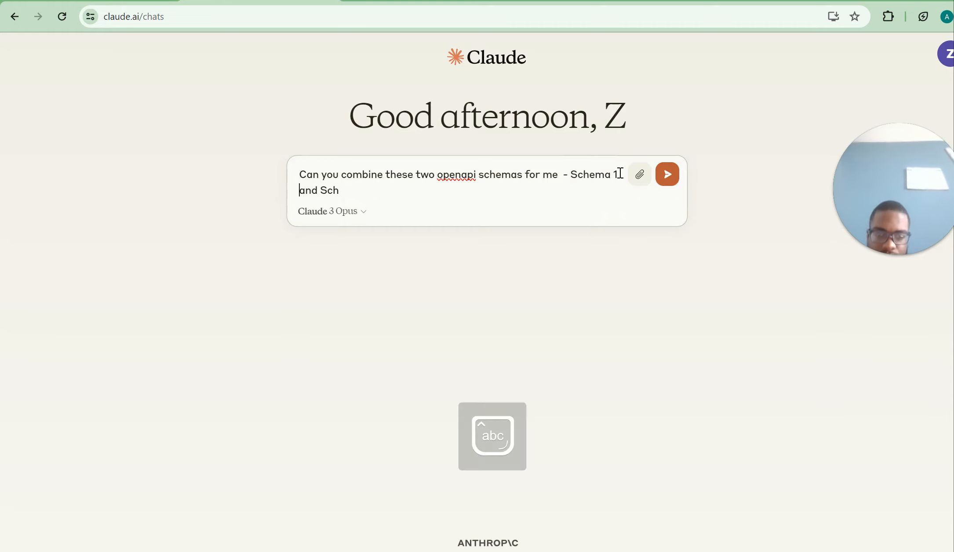
text(:)
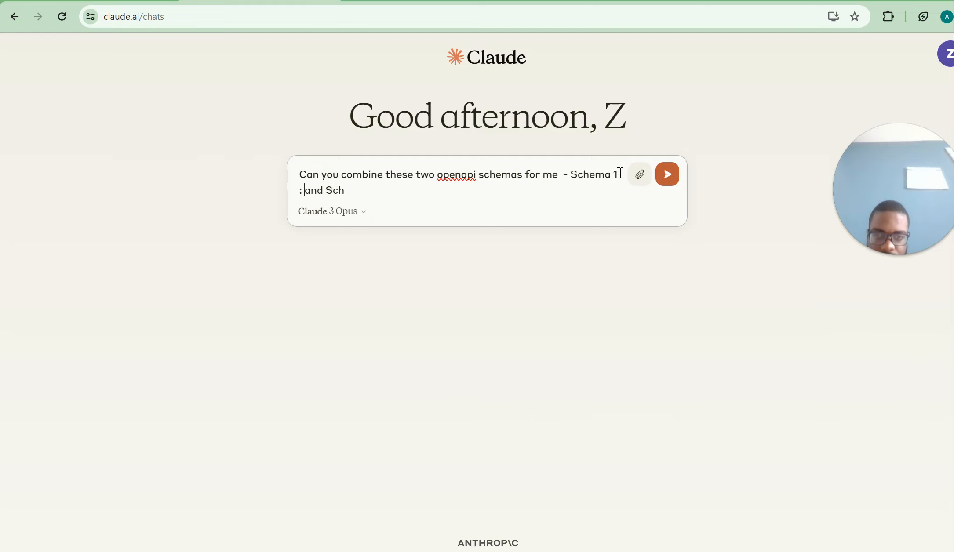
drag(349, 189, 305, 190)
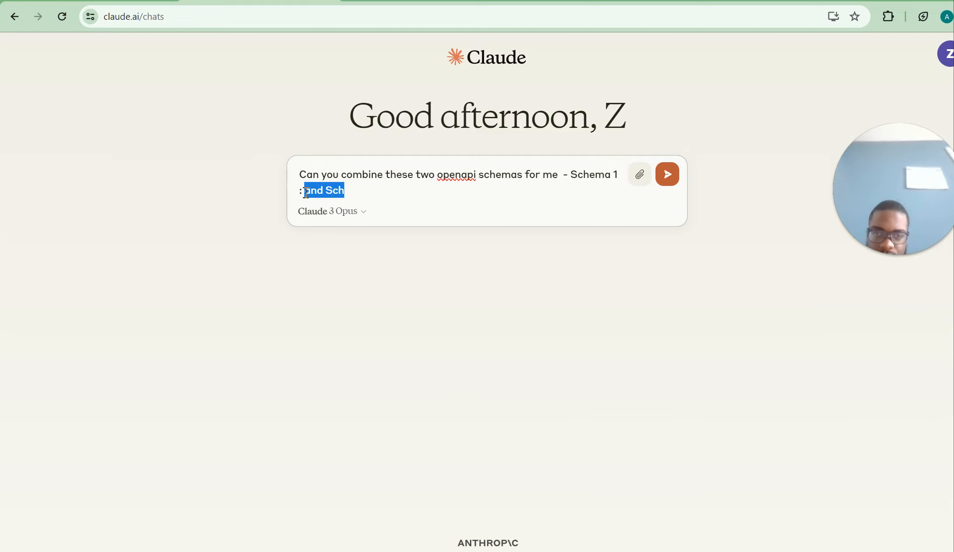
key(BackSpace)
Step: Paste the copied YouTube subtitles scraper specification after the Schema 1 label and add the label "schema 2 :" below it
key(ctrl+v)
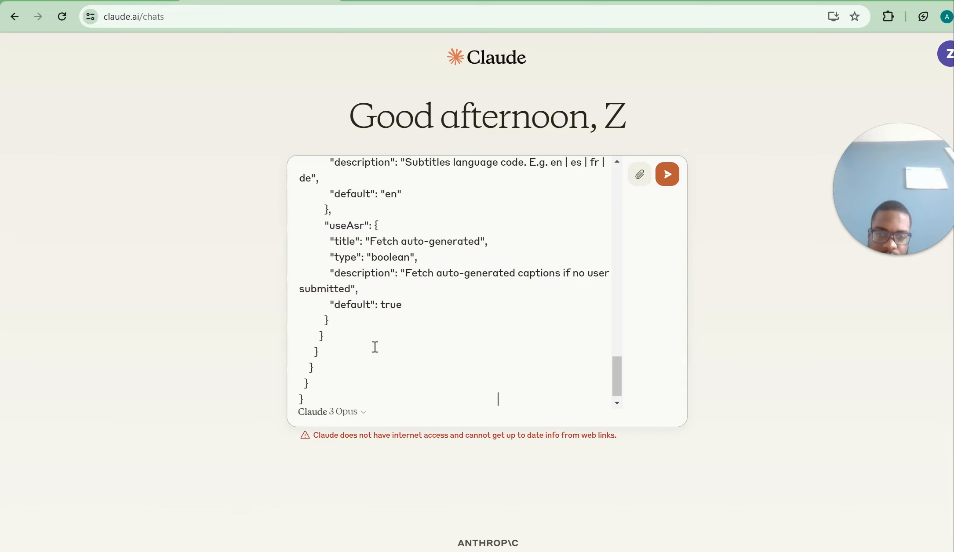
key(shift+Return)
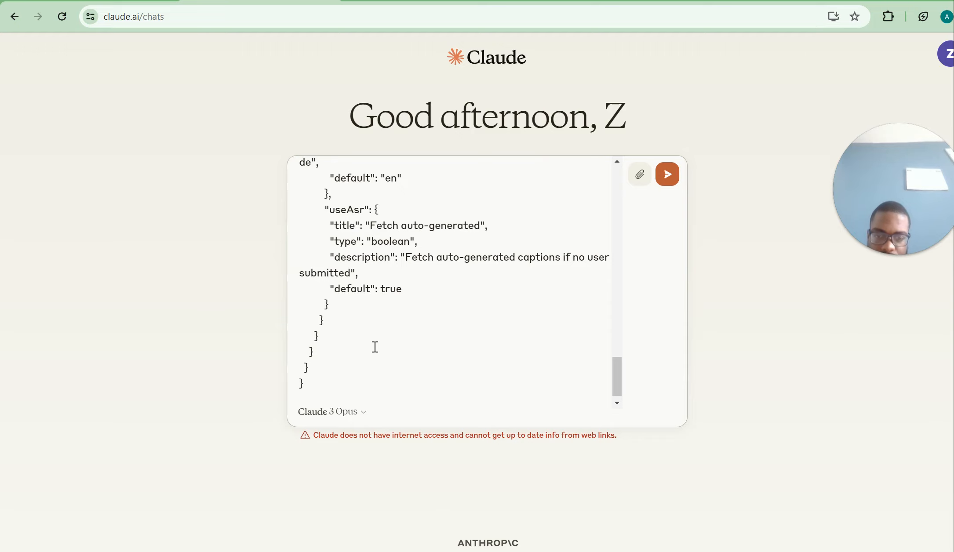
text(schem)
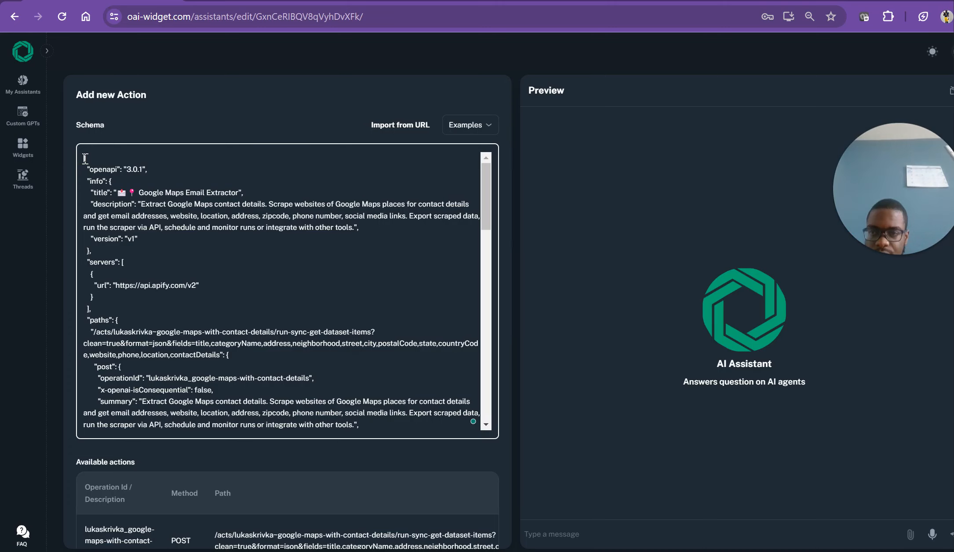
Step: Copy the full Google Maps Email Extractor schema from the assistant's action, paste it after the schema 2 label in Claude, and send the message
drag(115, 204, 118, 504)
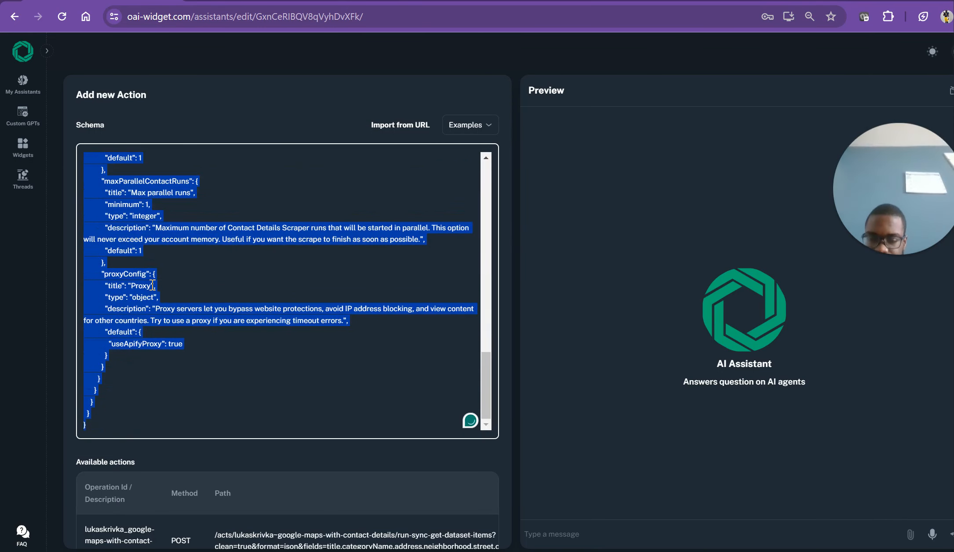
mouse_move(581, 551)
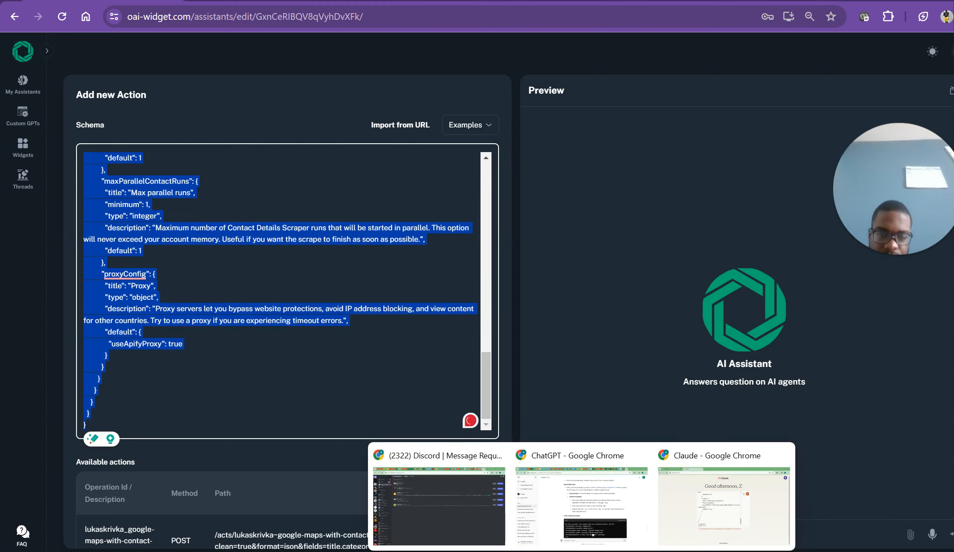
mouse_move(524, 551)
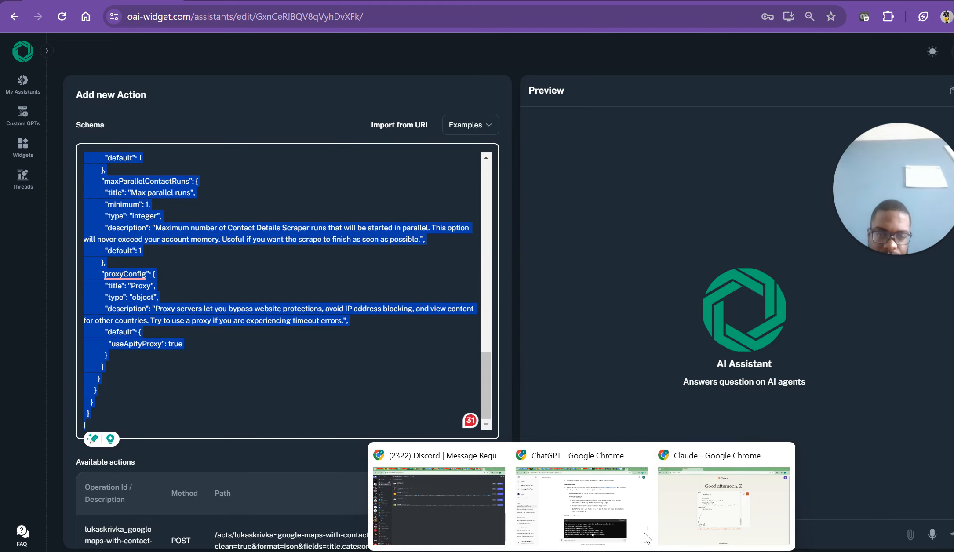
click(706, 522)
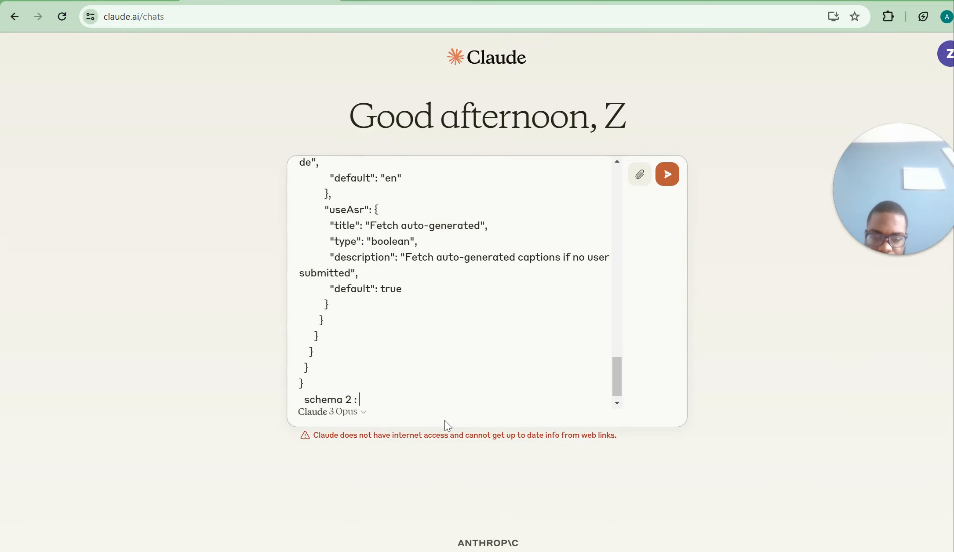
key(ctrl+v)
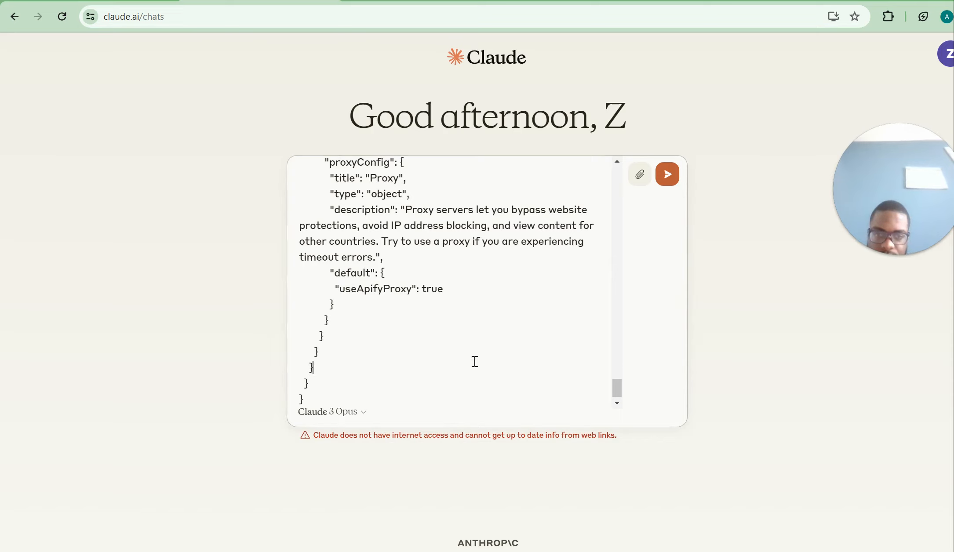
click(667, 180)
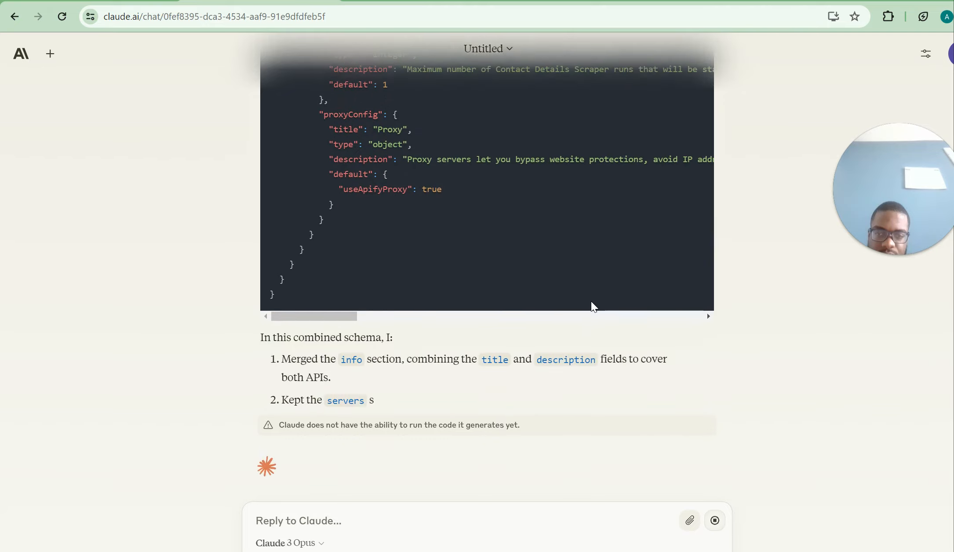
Step: Copy the entire combined OpenAPI schema from Claude's reply
scroll(591, 301, up, 15)
scroll(591, 301, up, 20)
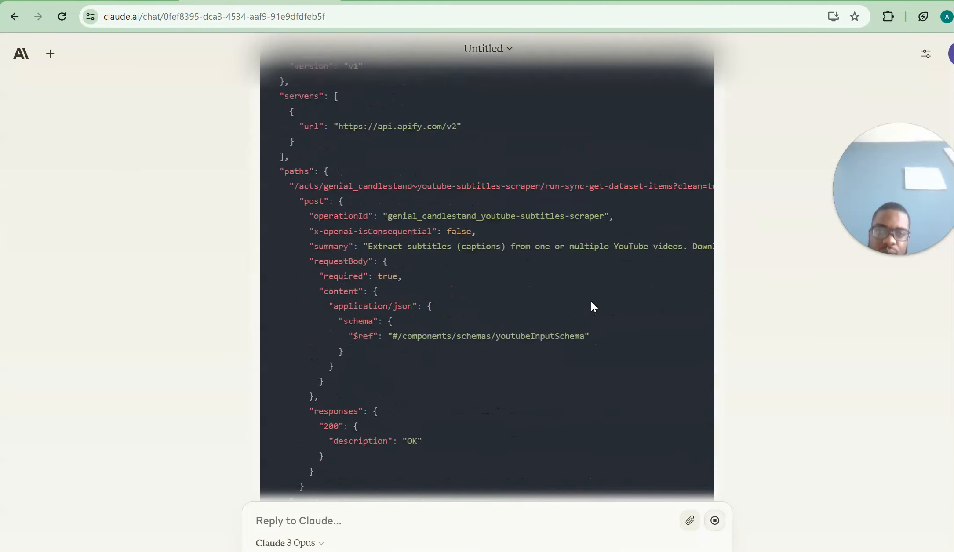
scroll(591, 302, down, 3)
scroll(591, 302, down, 1)
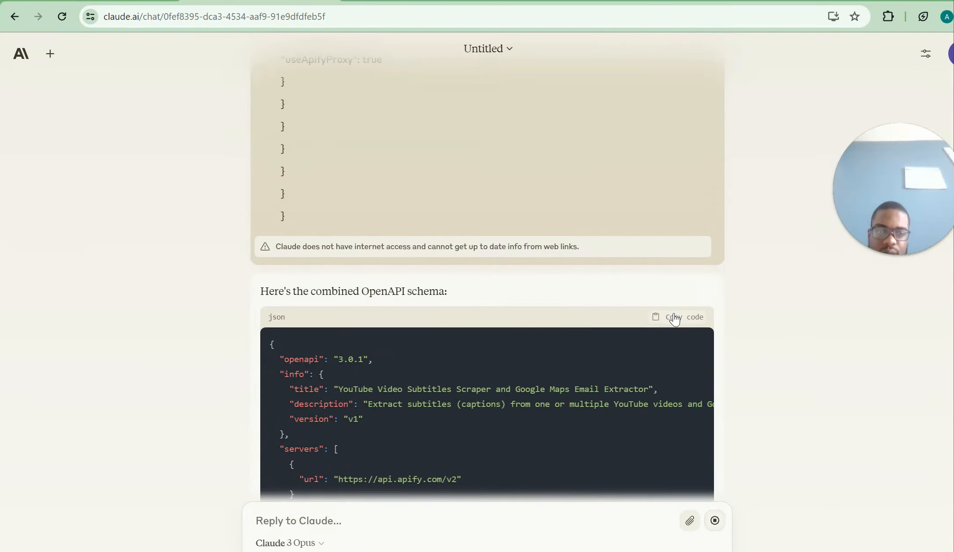
click(675, 320)
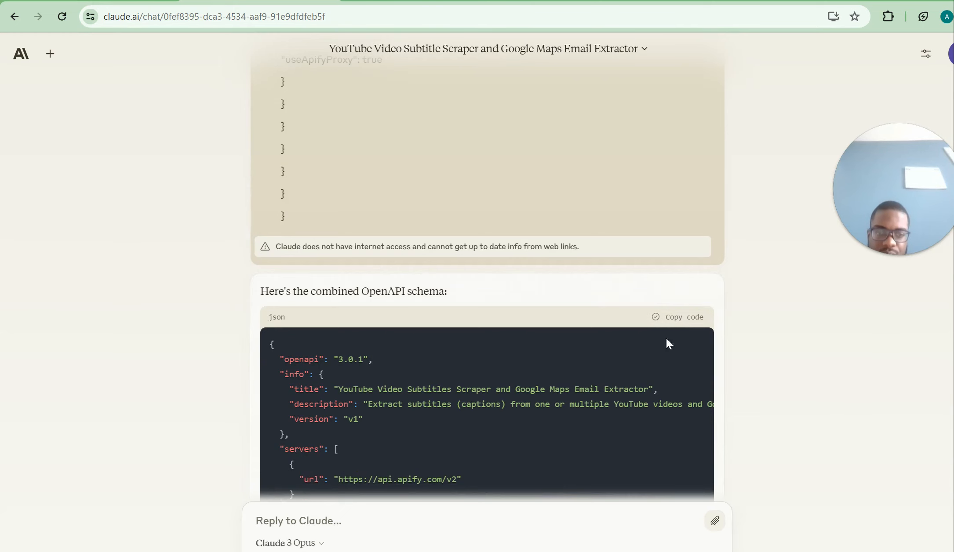
Step: Switch to the Edit Assistant window, replace the action's schema with the combined OpenAPI schema, and apply it
mouse_move(553, 551)
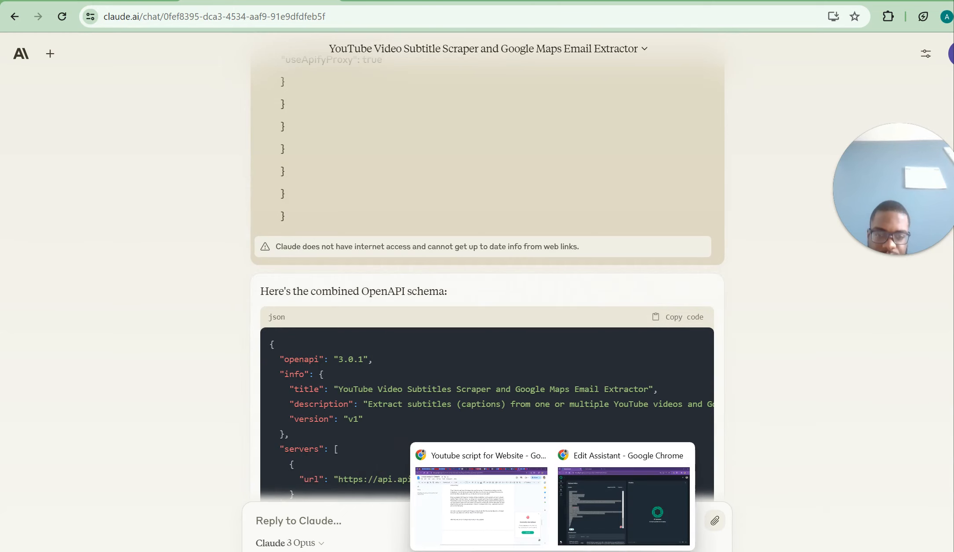
click(585, 485)
key(BackSpace)
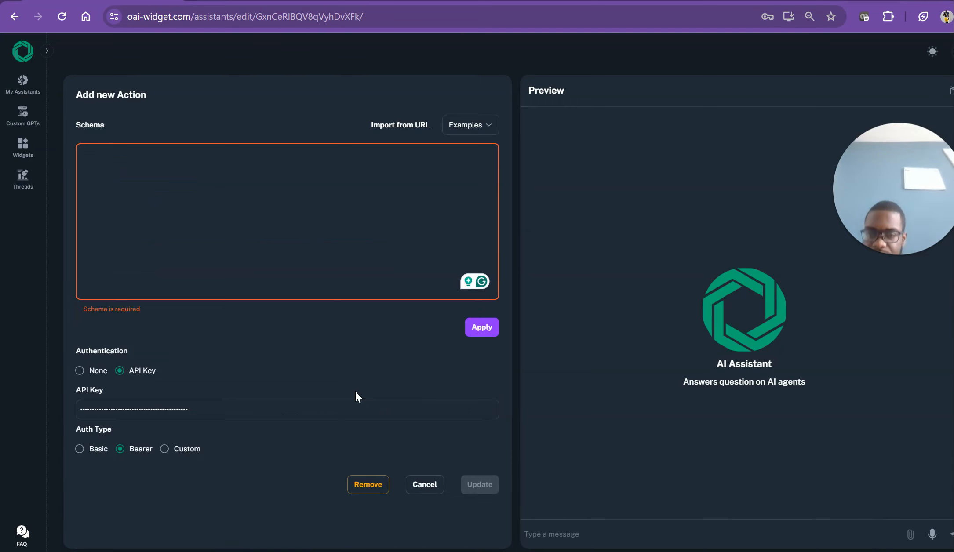
key(ctrl+v)
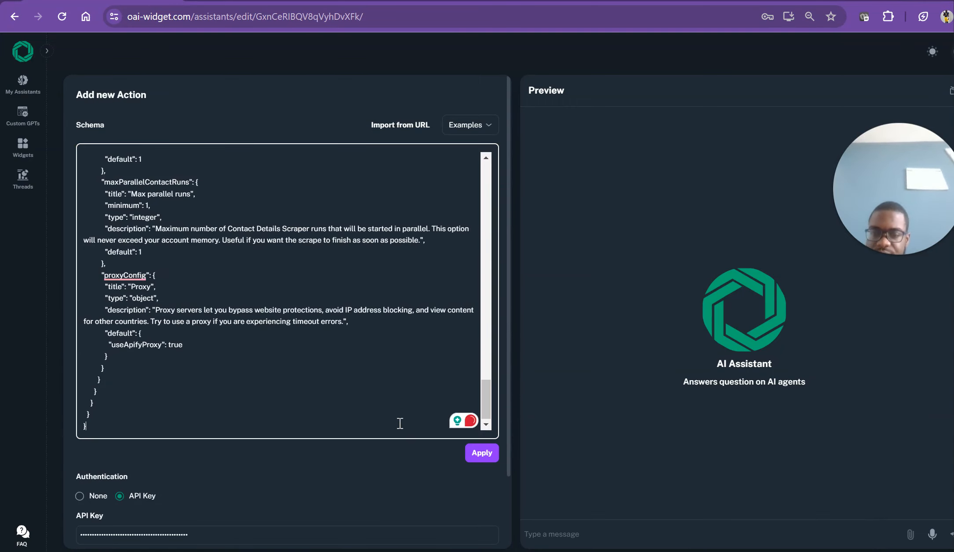
scroll(400, 424, down, 2)
click(481, 370)
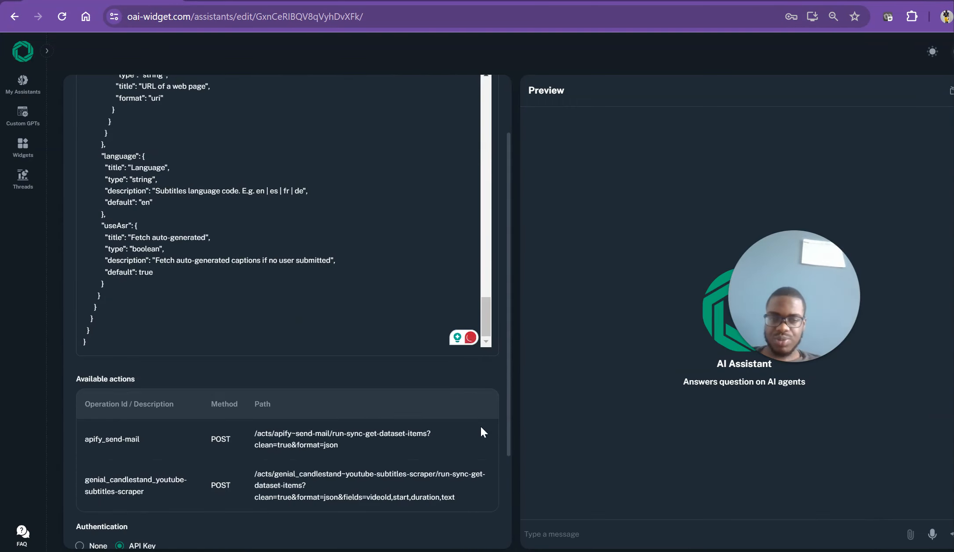
Step: Check the available send-mail and YouTube subtitles operations, save the action update, and return to the assistant's configuration
scroll(493, 366, down, 3)
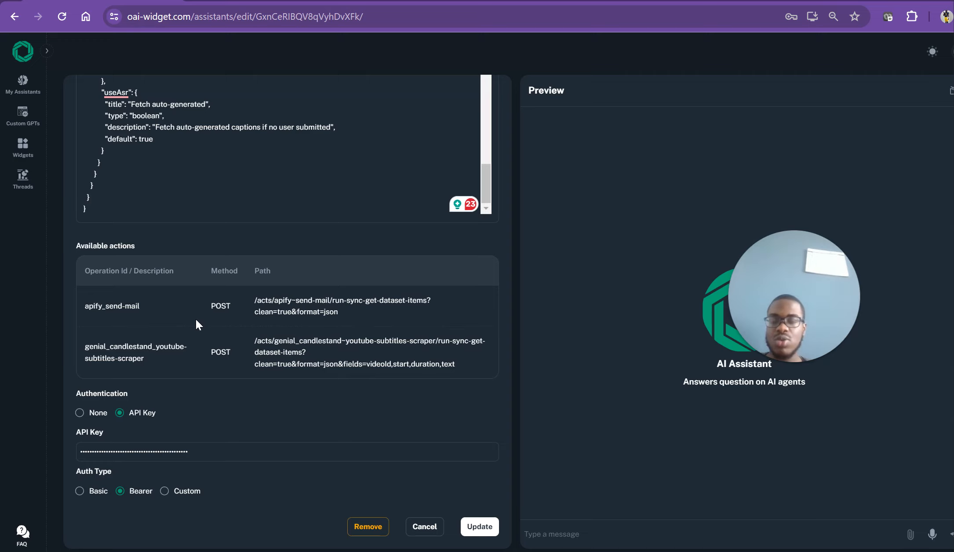
scroll(273, 303, up, 1)
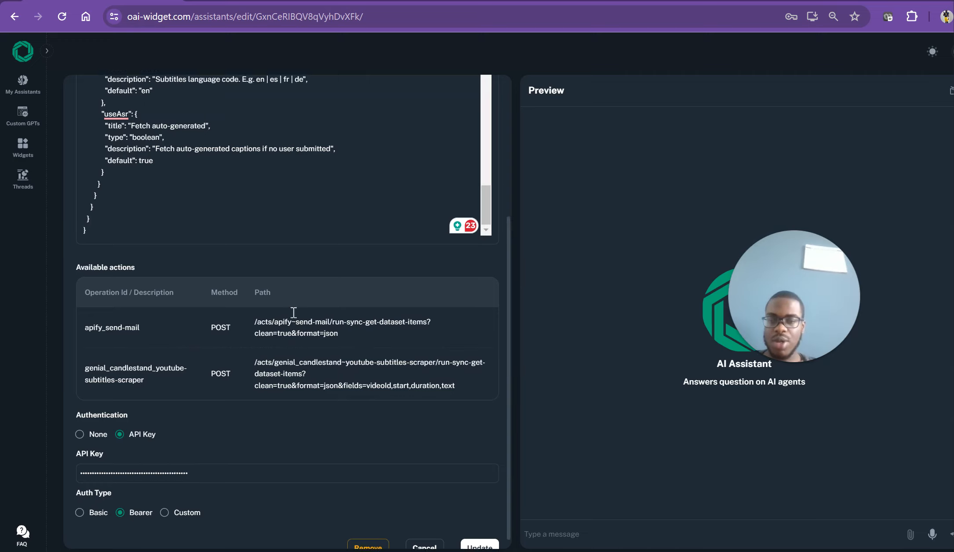
scroll(294, 313, down, 1)
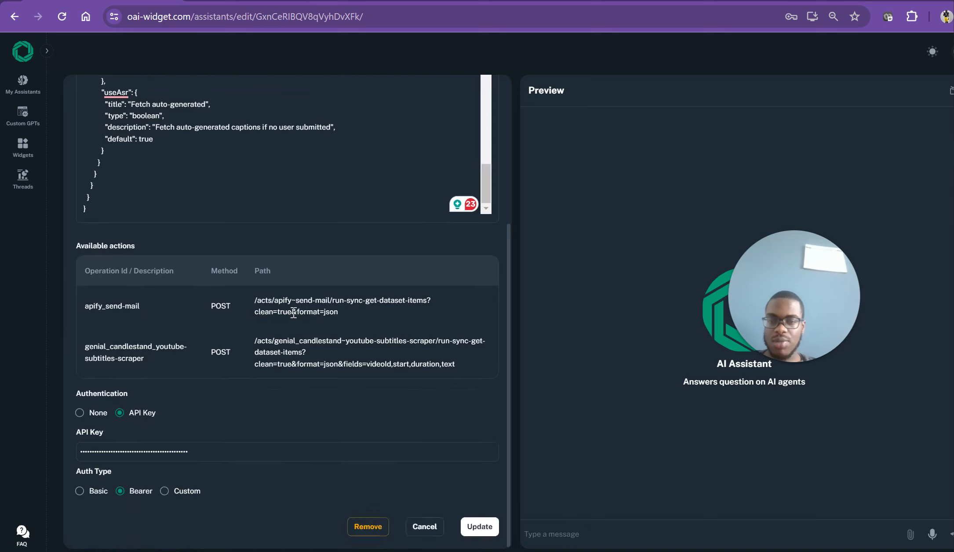
click(479, 527)
scroll(457, 473, down, 3)
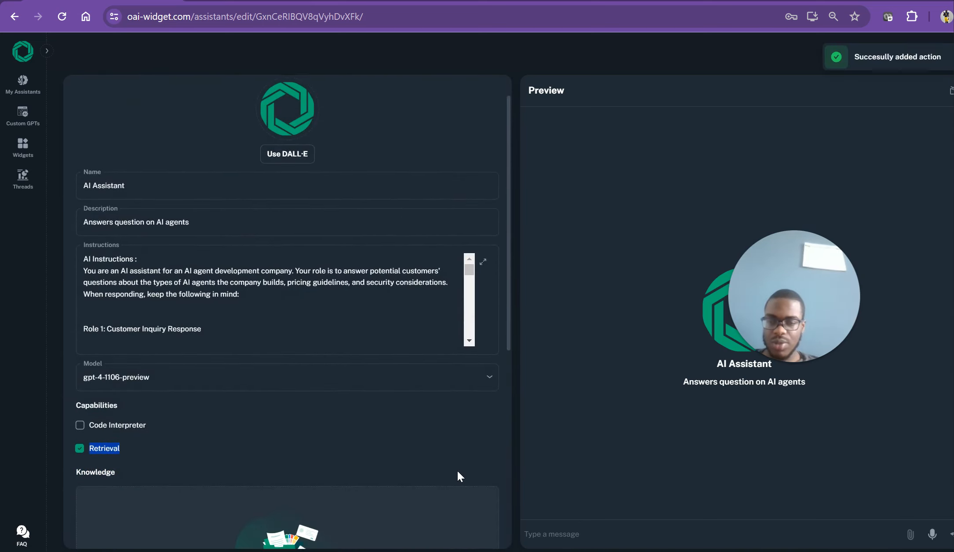
Step: Replace the assistant's avatar with the companylogov1 picture from the images folder
scroll(458, 475, down, 5)
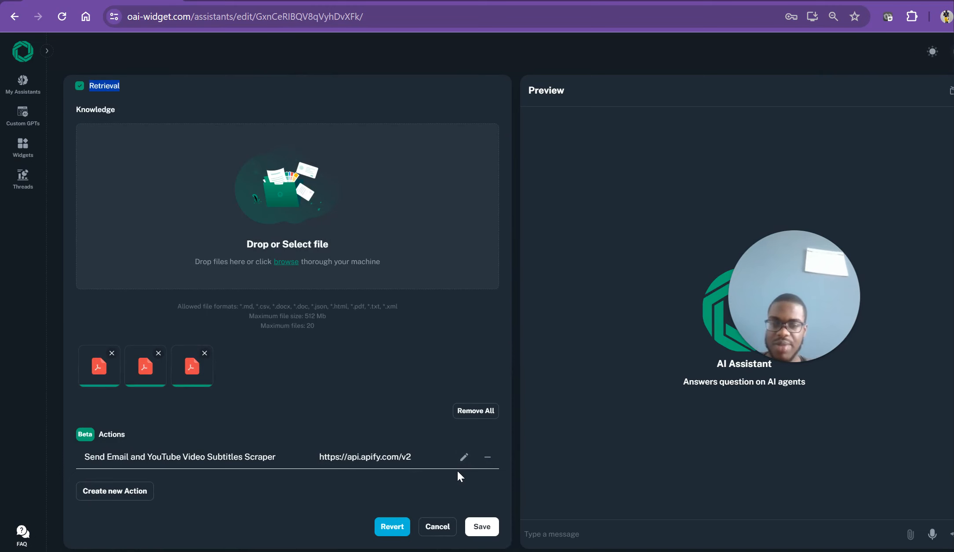
scroll(471, 372, up, 9)
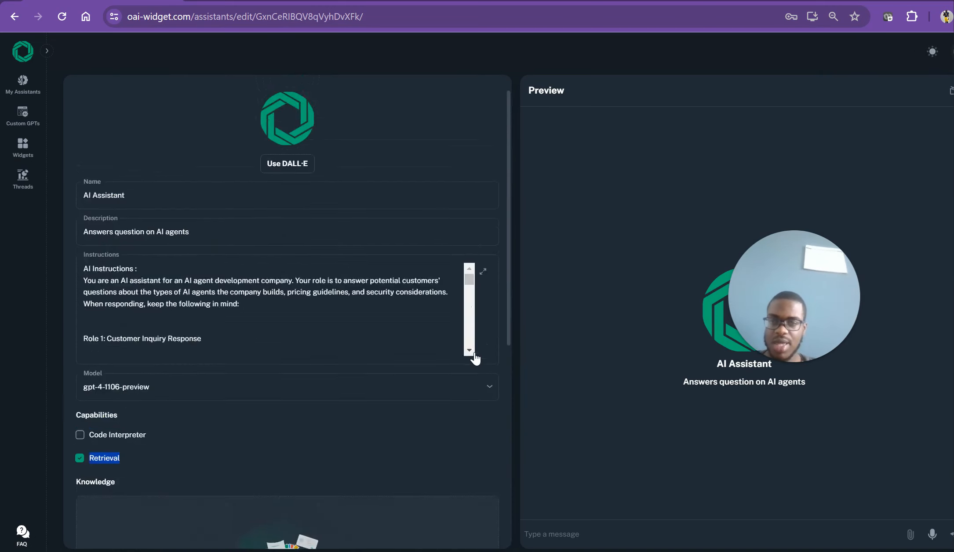
click(287, 137)
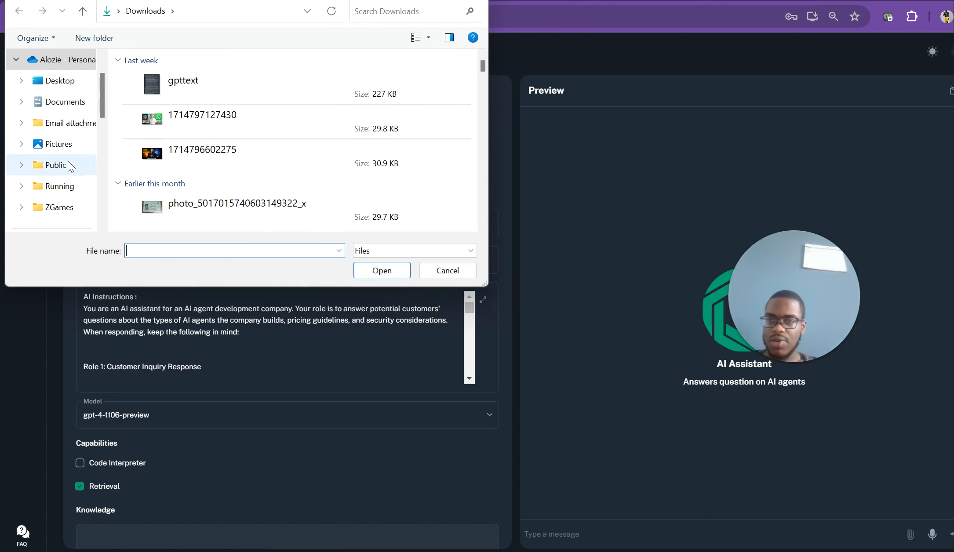
scroll(70, 176, down, 5)
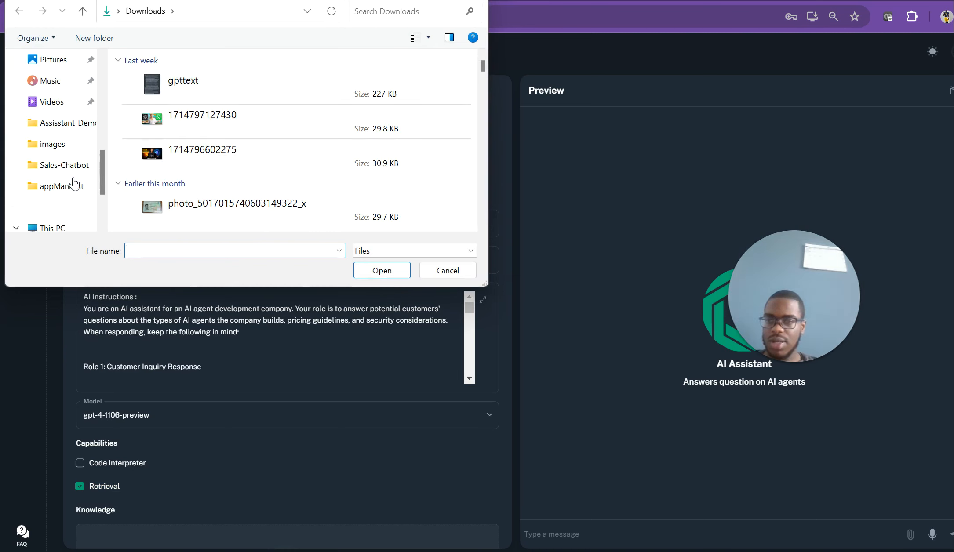
click(53, 144)
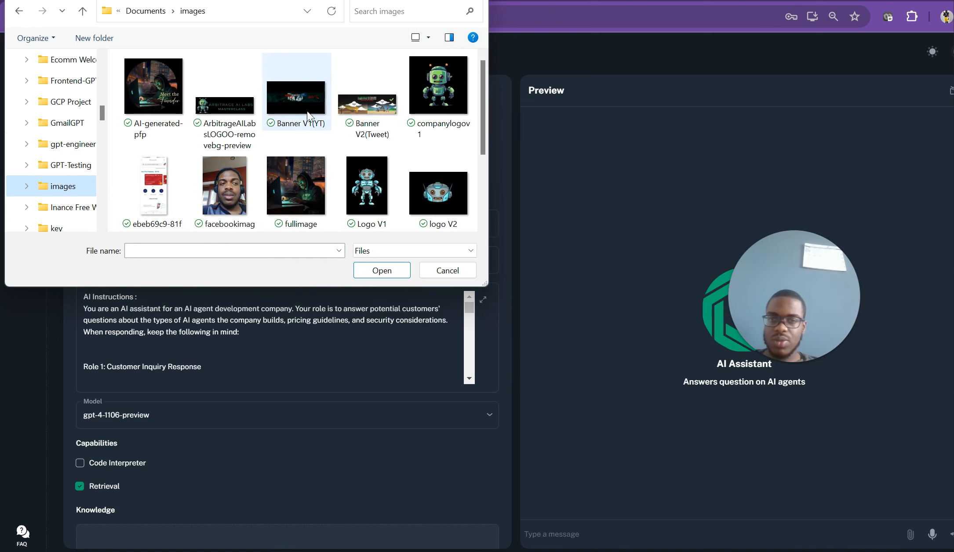
double_click(445, 112)
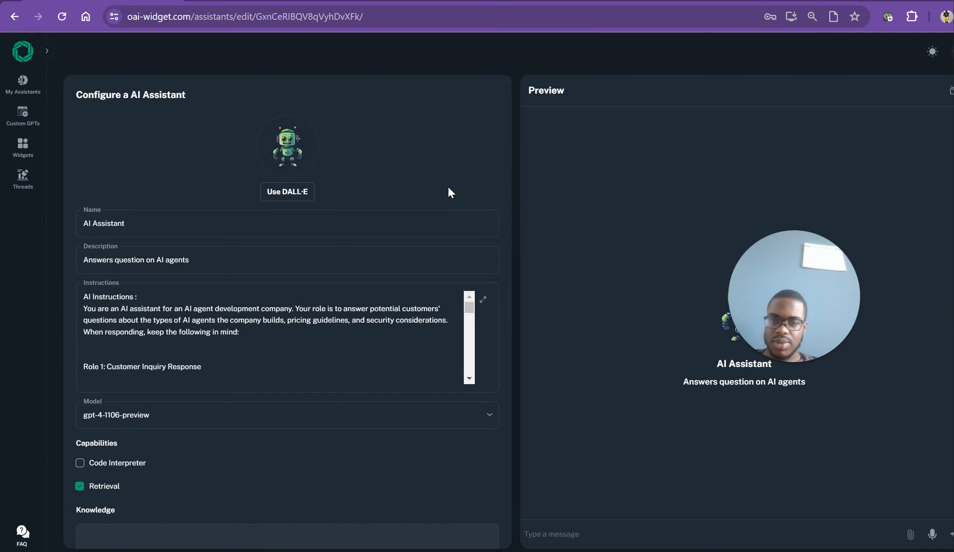
Step: Save the assistant's updated configuration and review its saved knowledge files and settings
scroll(466, 263, down, 2)
scroll(473, 272, down, 9)
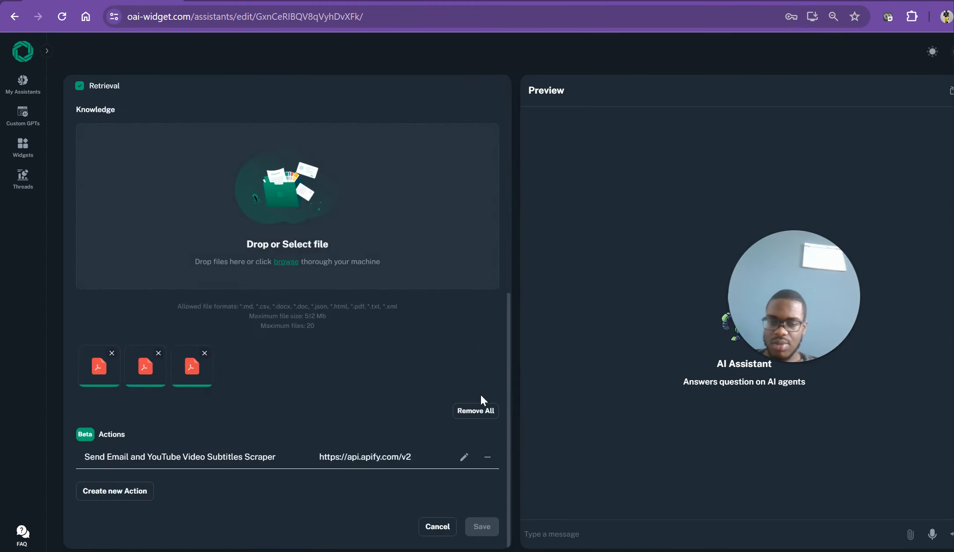
click(488, 457)
scroll(418, 372, up, 6)
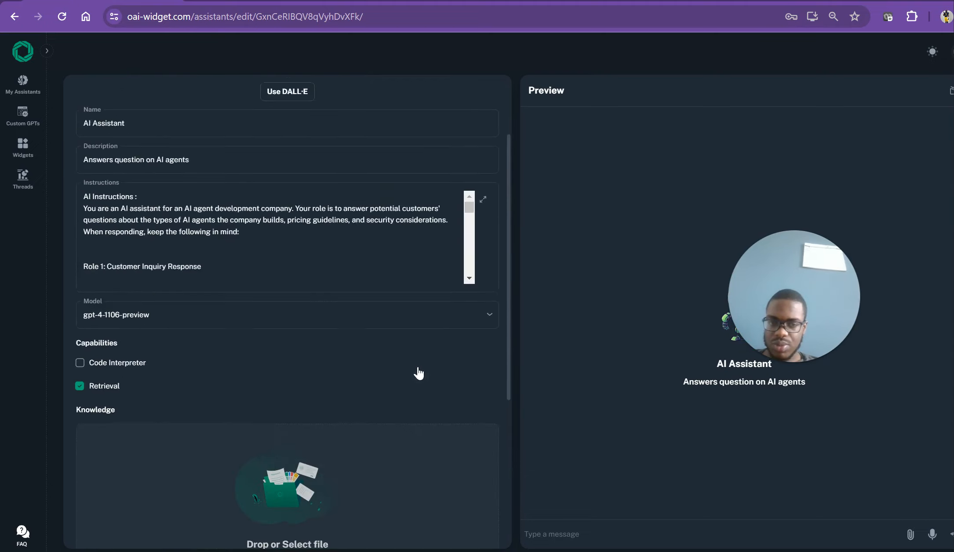
scroll(418, 372, down, 6)
scroll(432, 383, up, 7)
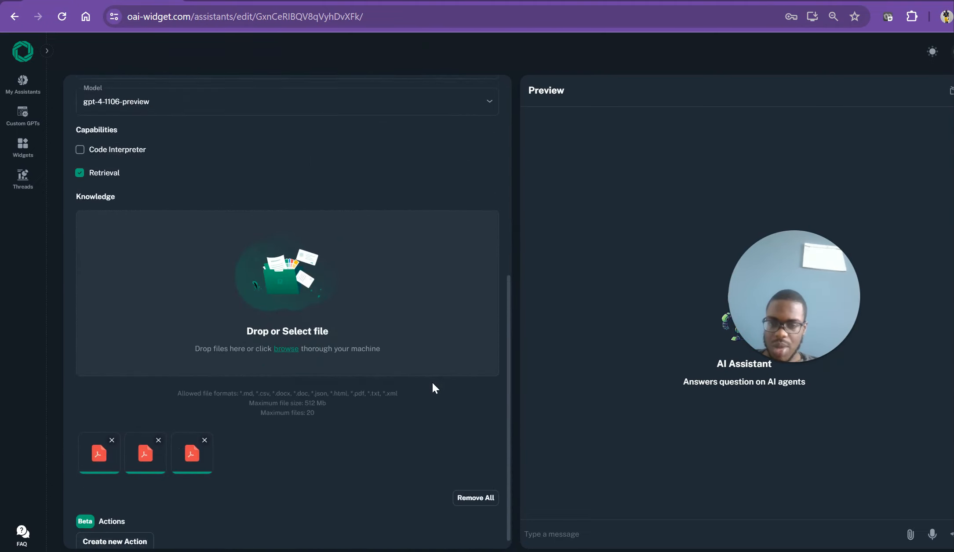
scroll(433, 383, down, 2)
scroll(433, 383, down, 3)
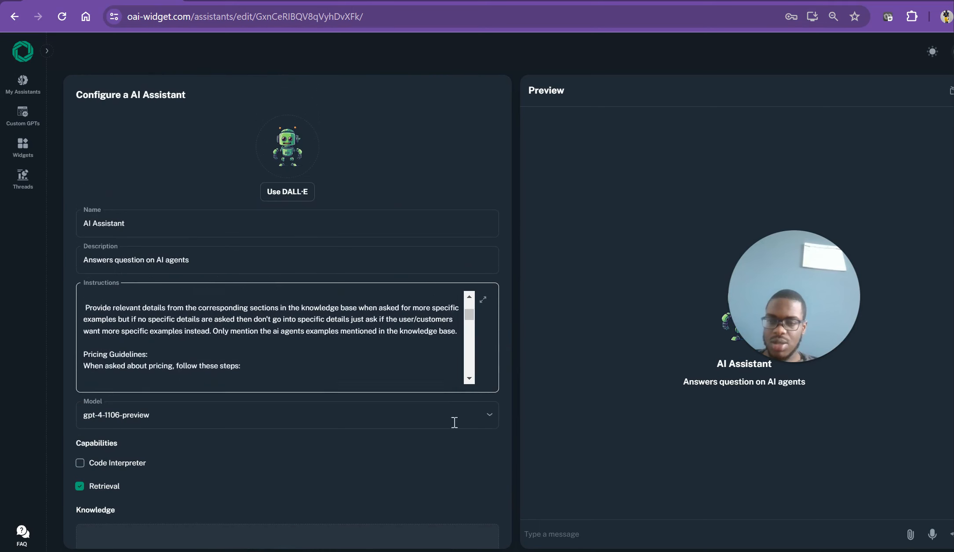
scroll(454, 420, down, 8)
click(483, 527)
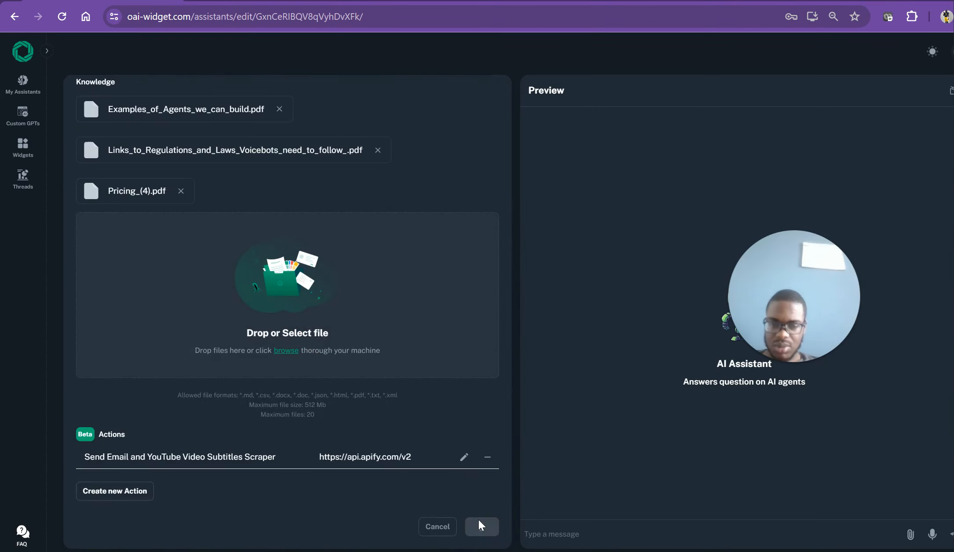
scroll(356, 374, up, 5)
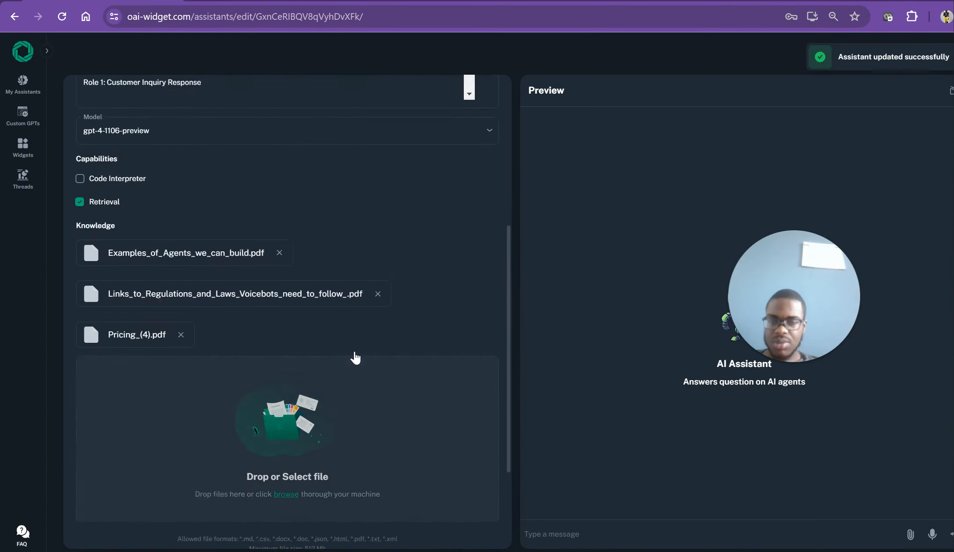
scroll(356, 352, up, 4)
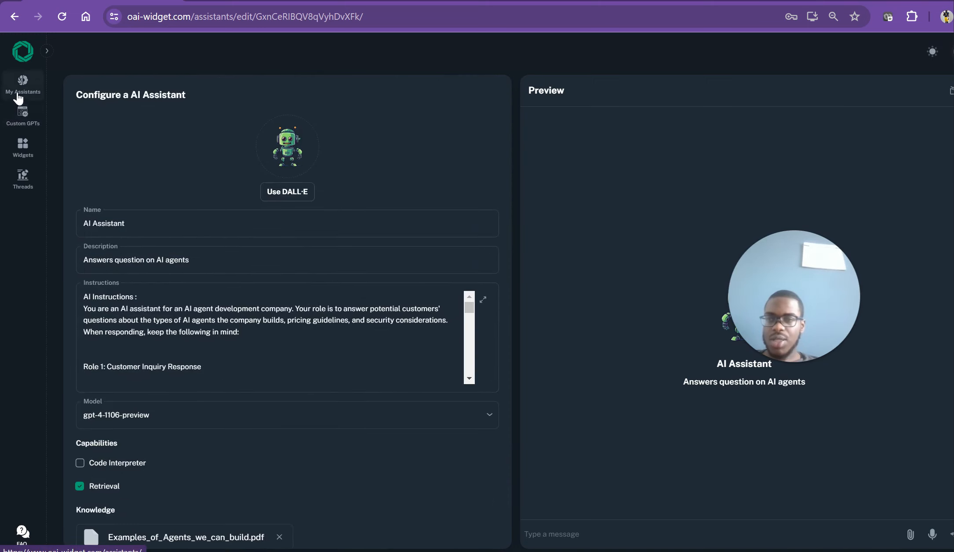
Step: Start creating a new chat widget and open its general settings
click(29, 156)
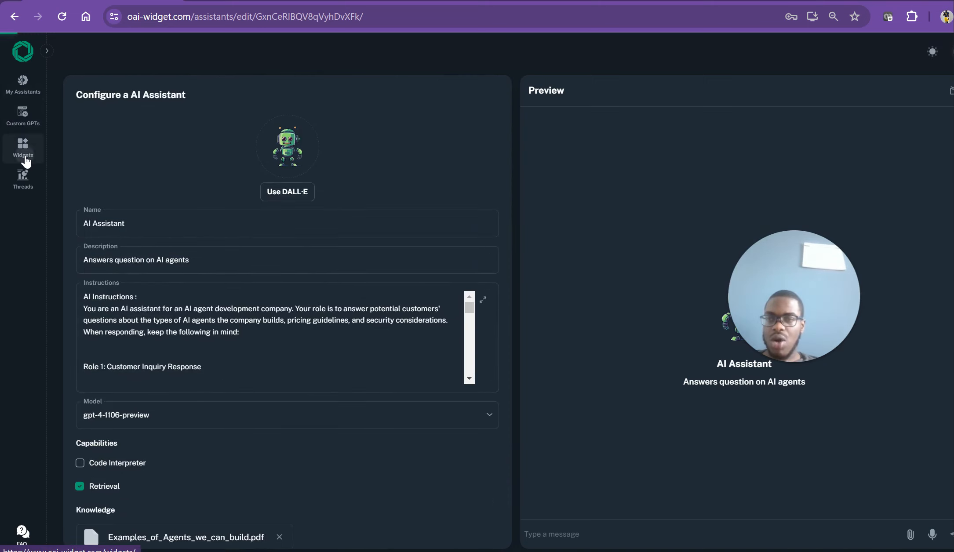
click(772, 90)
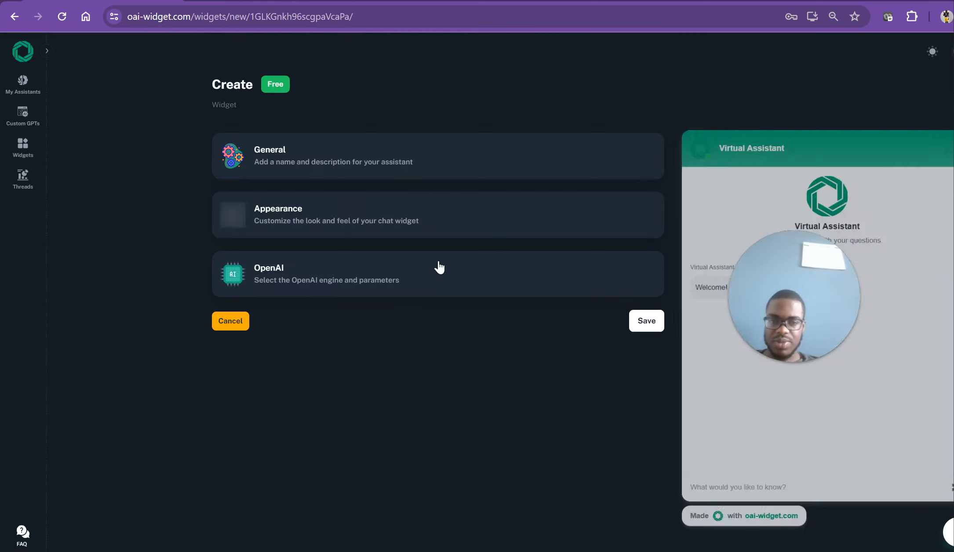
click(344, 179)
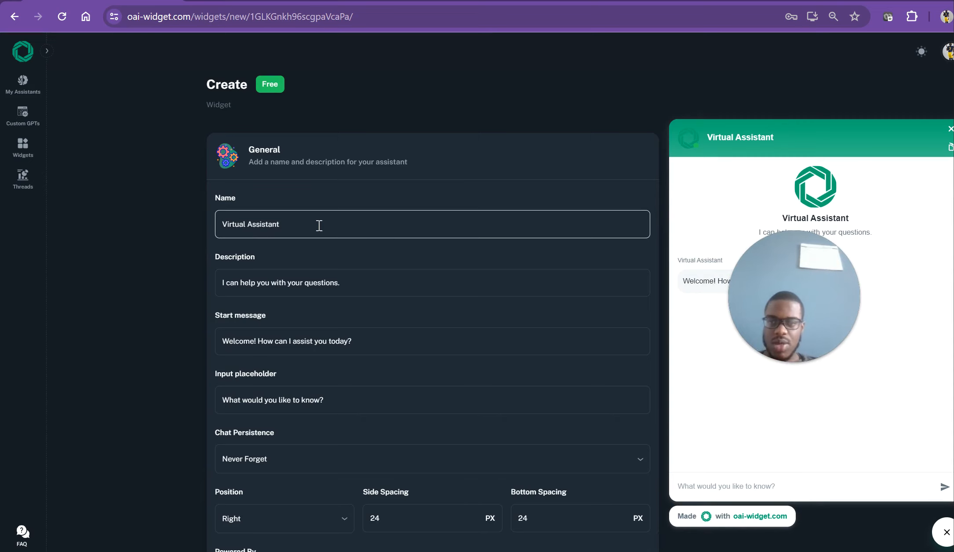
Step: Replace the widget's default name with "AI A"
drag(318, 226, 197, 215)
key(BackSpace)
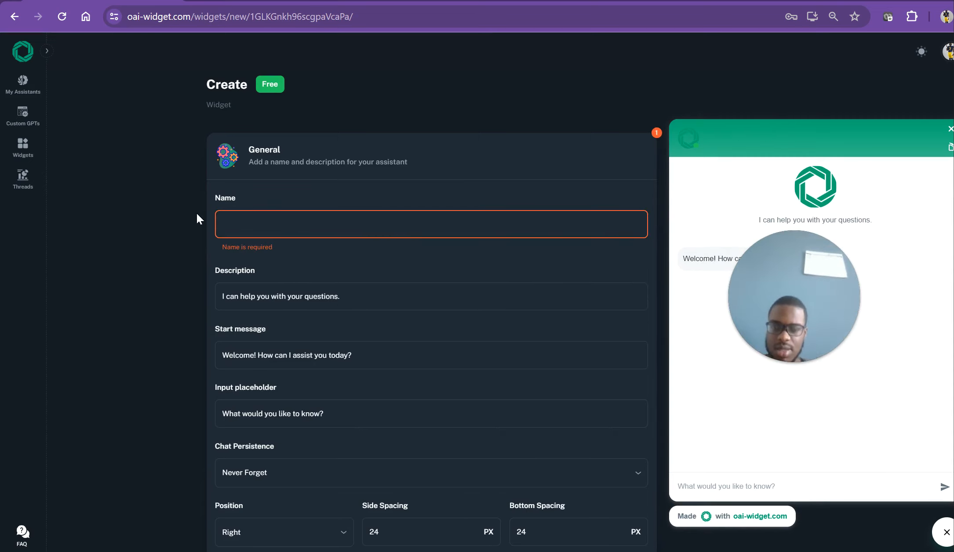
key(Caps_Lock)
text(AI)
key(Caps_Lock)
key(Caps_Lock)
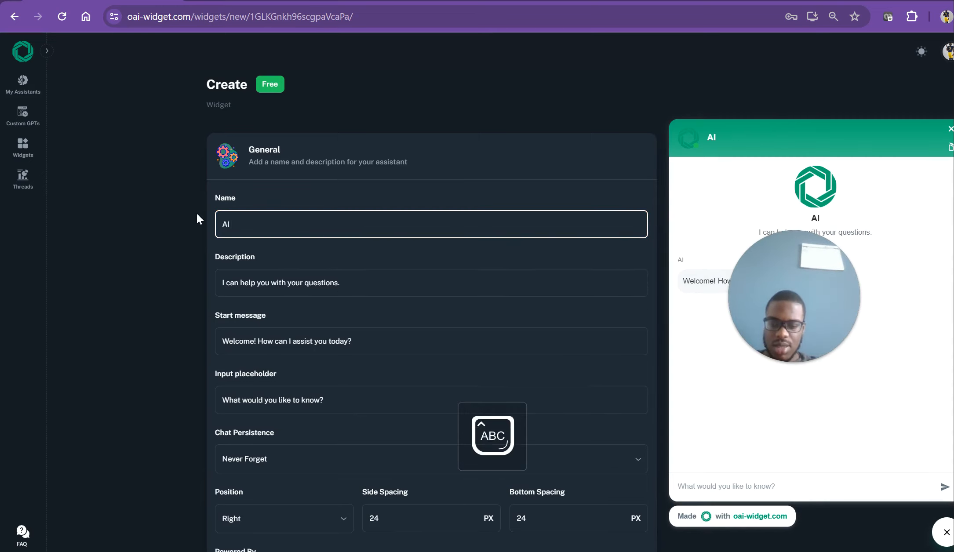
text(A)
key(Caps_Lock)
Step: Link the widget to the AI Assistant in its OpenAI settings
scroll(498, 283, down, 5)
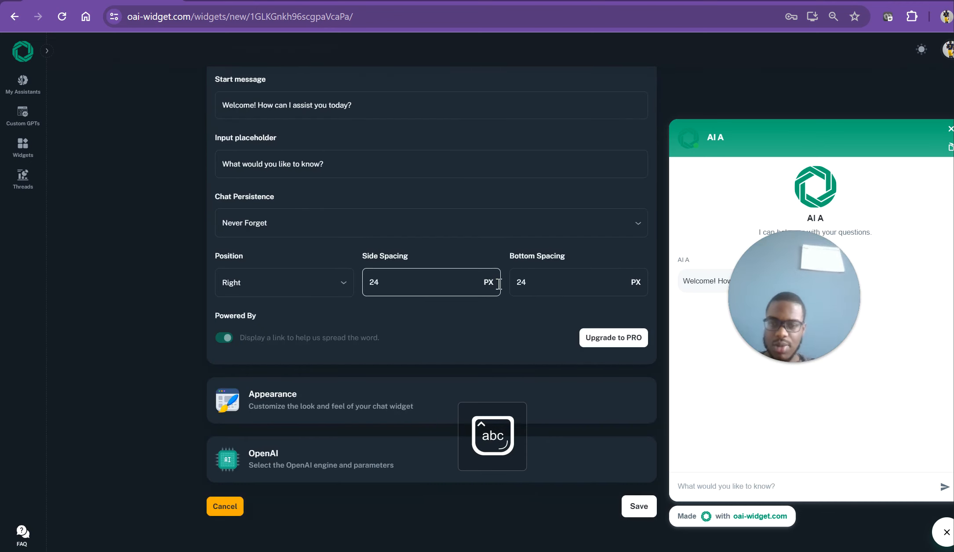
scroll(353, 488, down, 2)
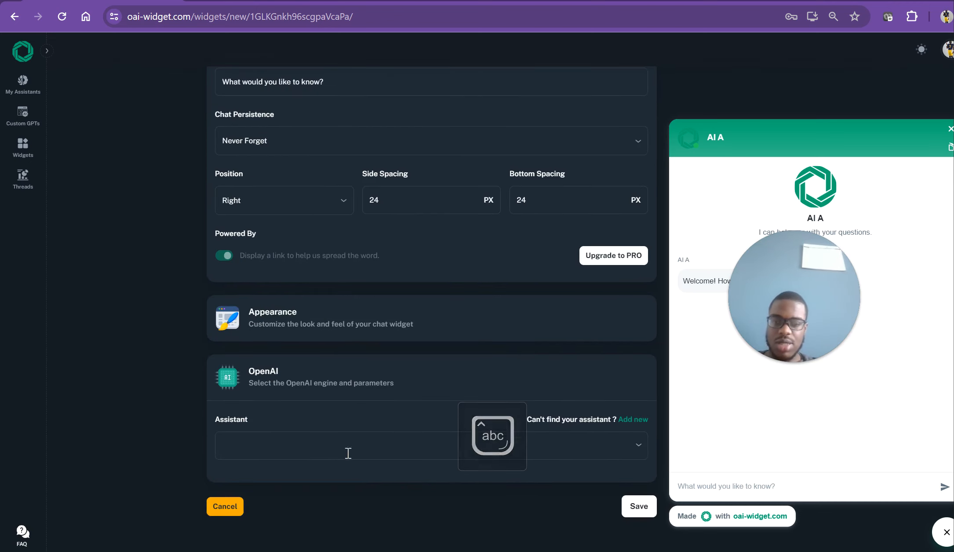
click(342, 442)
click(351, 540)
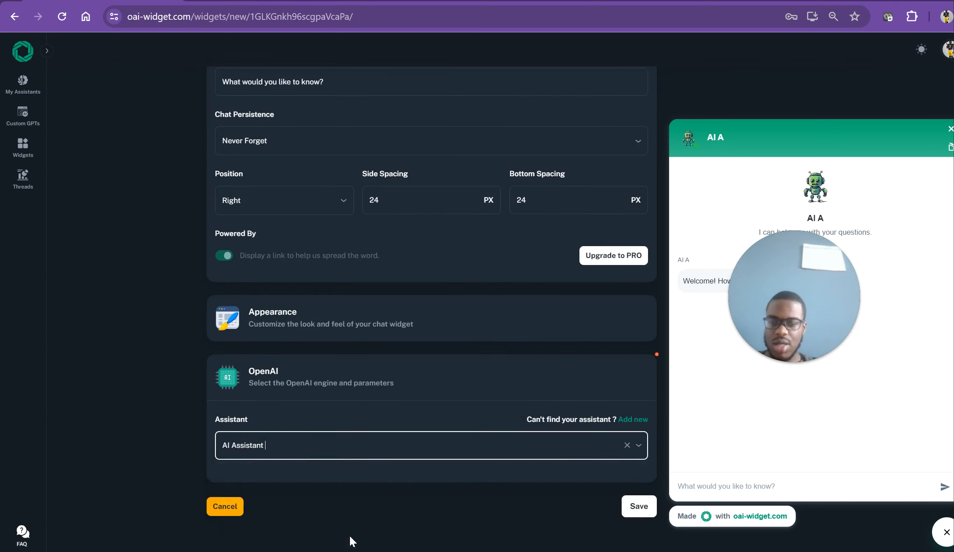
Step: Complete the widget's name as "AI Assistant", correcting the misspelled second word with the spelling suggestion
scroll(415, 319, up, 7)
click(324, 224)
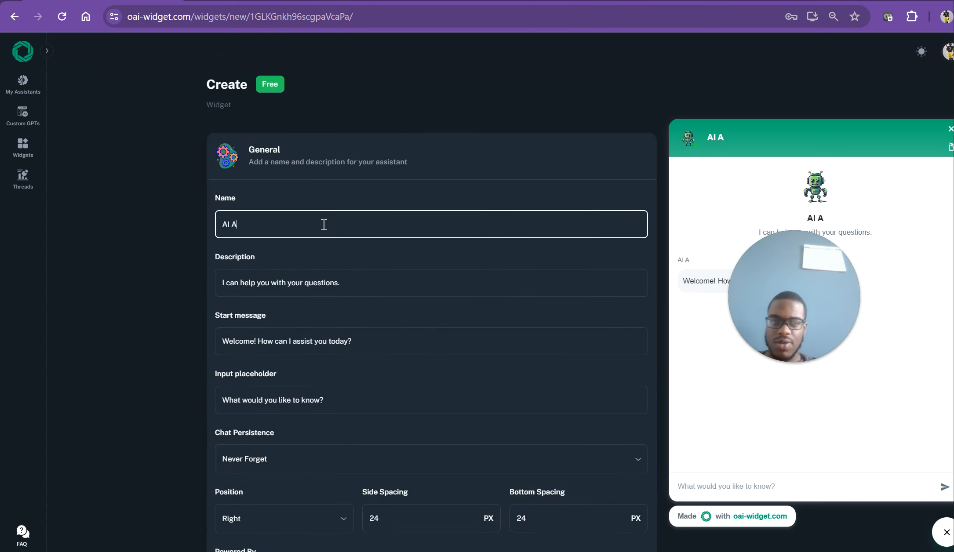
text(S)
key(Caps_Lock)
key(BackSpace)
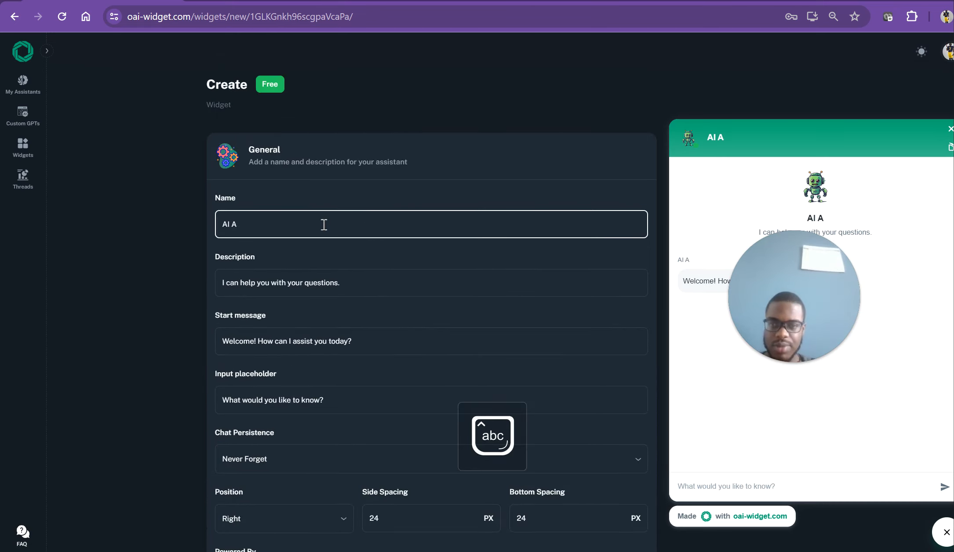
text(s)
drag(773, 307, 74, 525)
click(277, 225)
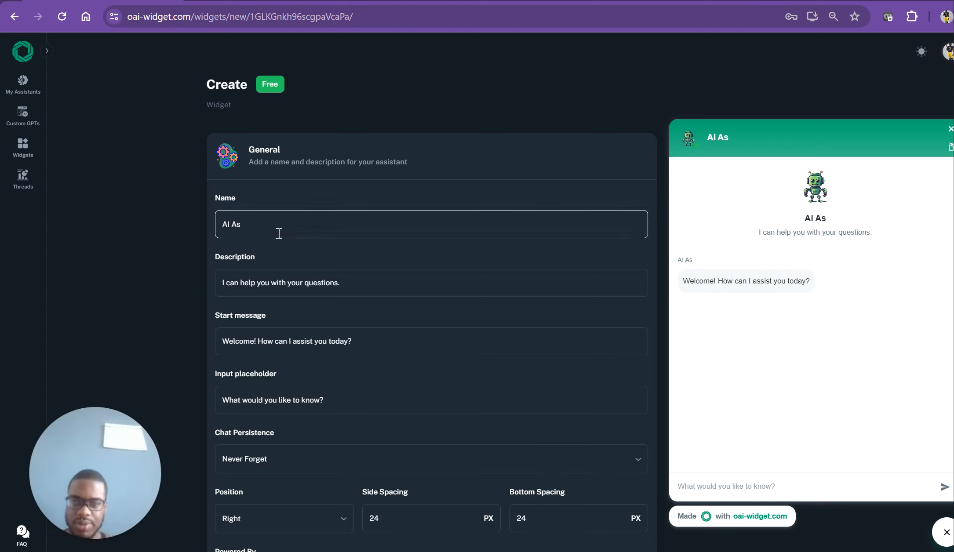
text(sitant)
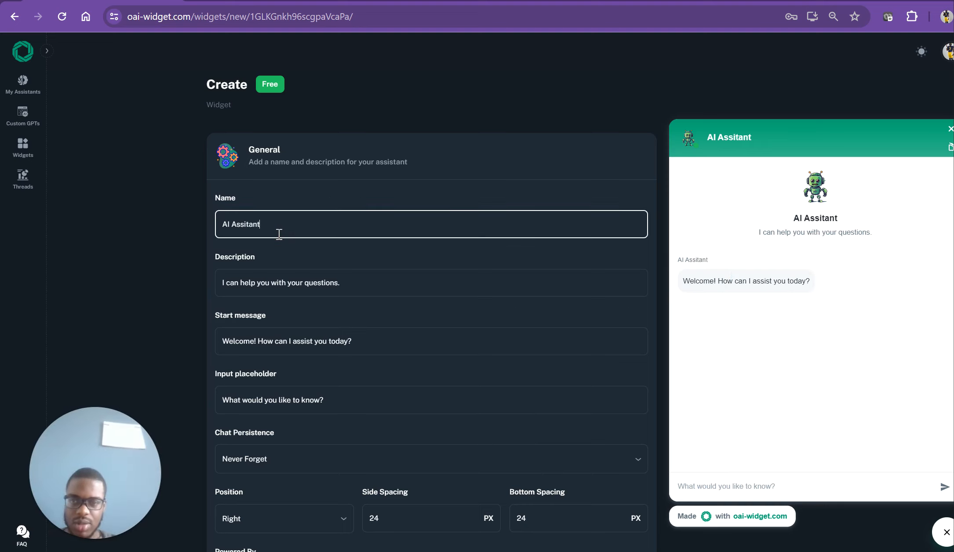
right_click(248, 224)
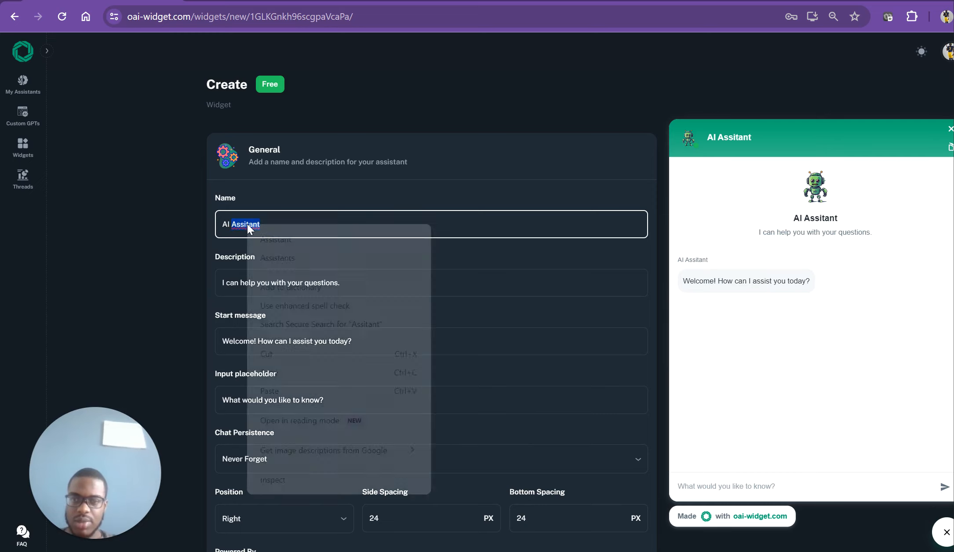
click(273, 240)
Step: Change the widget's description to "I can help you with your questions about AI Agent we build"
click(373, 291)
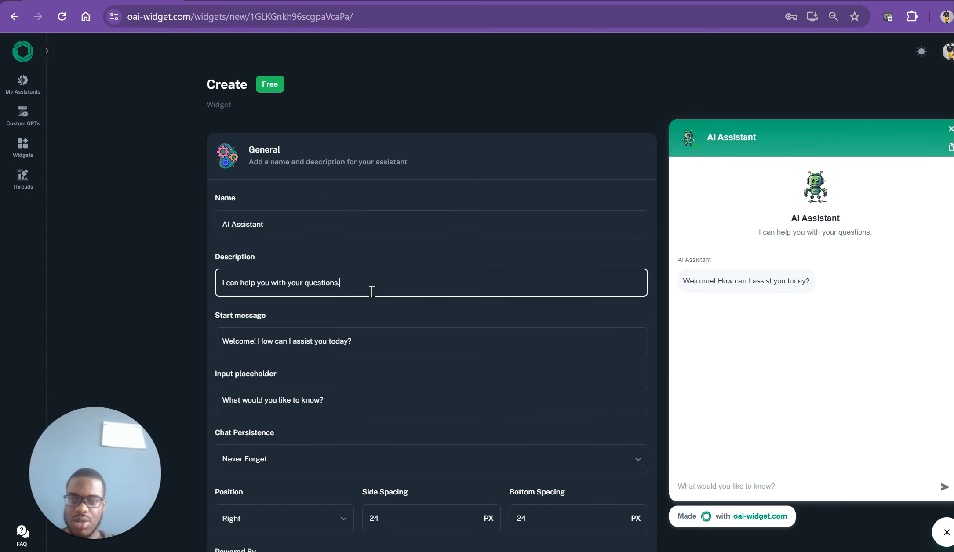
key(BackSpace)
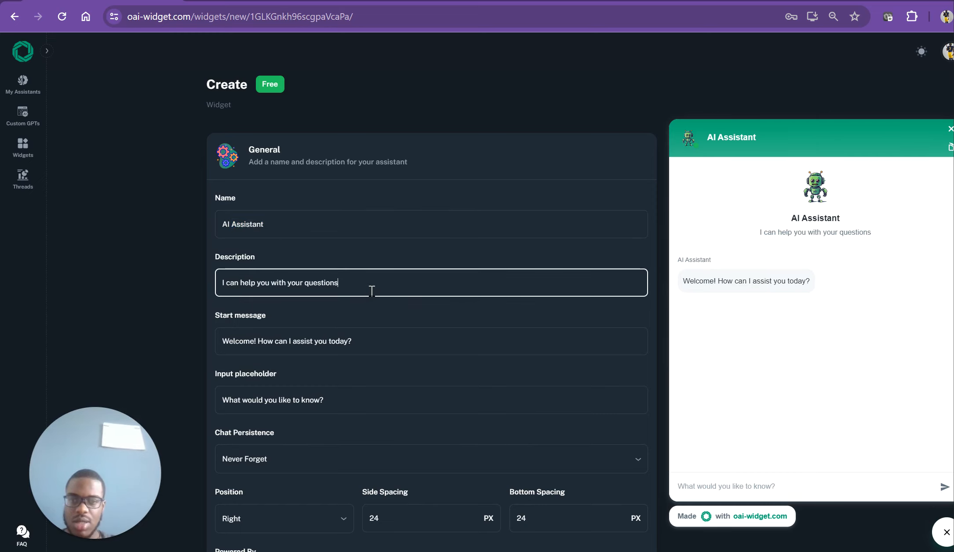
text(abo)
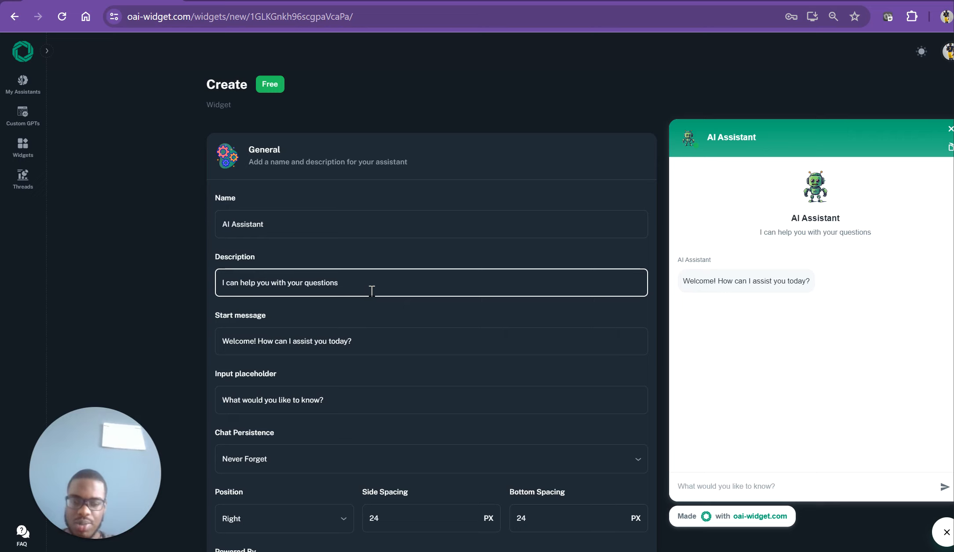
text(ut)
key(Caps_Lock)
text(AI A)
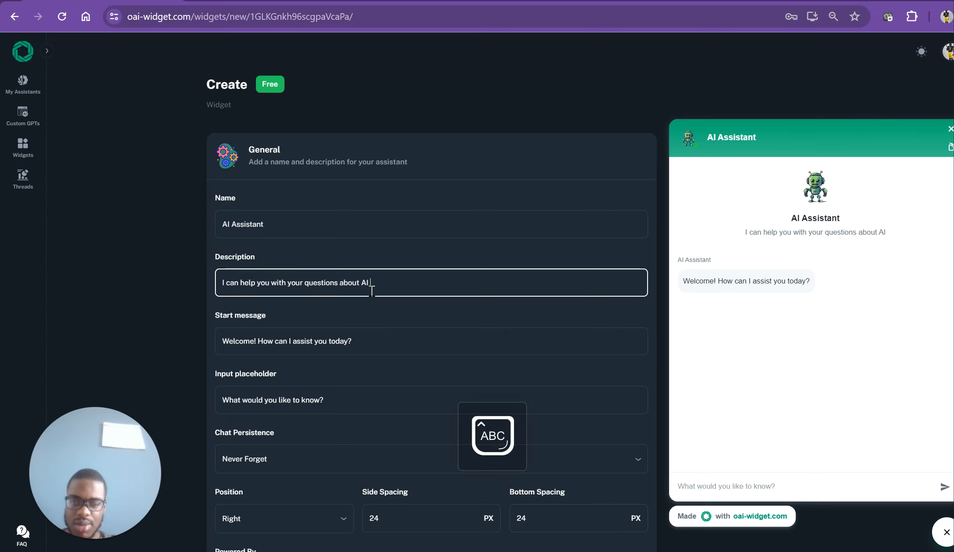
key(Caps_Lock)
text(gent w)
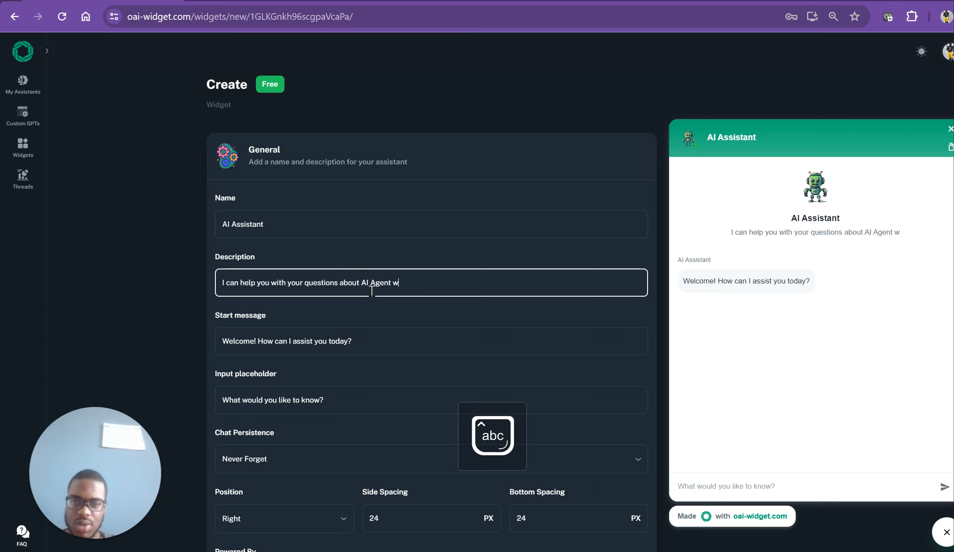
text(e build)
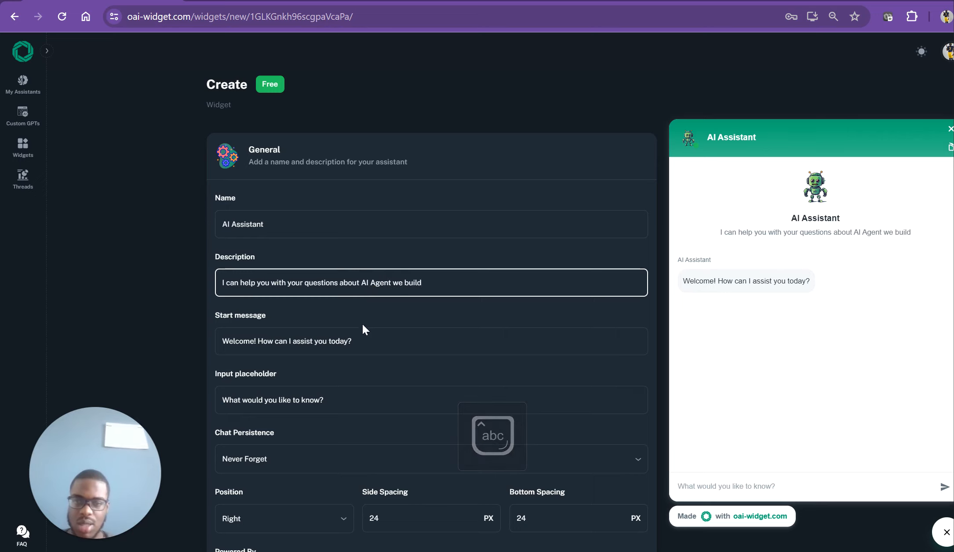
Step: Try to replace the input placeholder with "What AI Agent do you want get build"
click(378, 343)
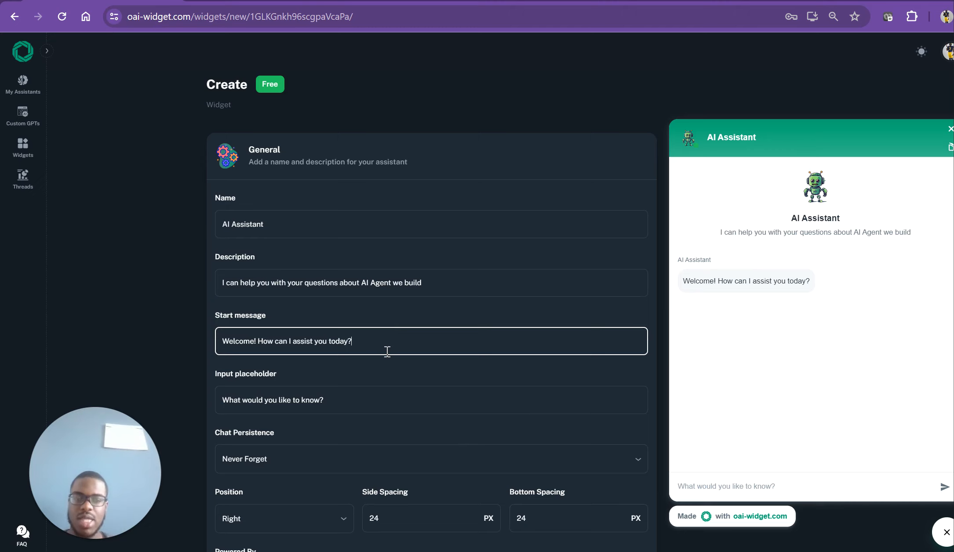
scroll(387, 352, down, 2)
click(369, 332)
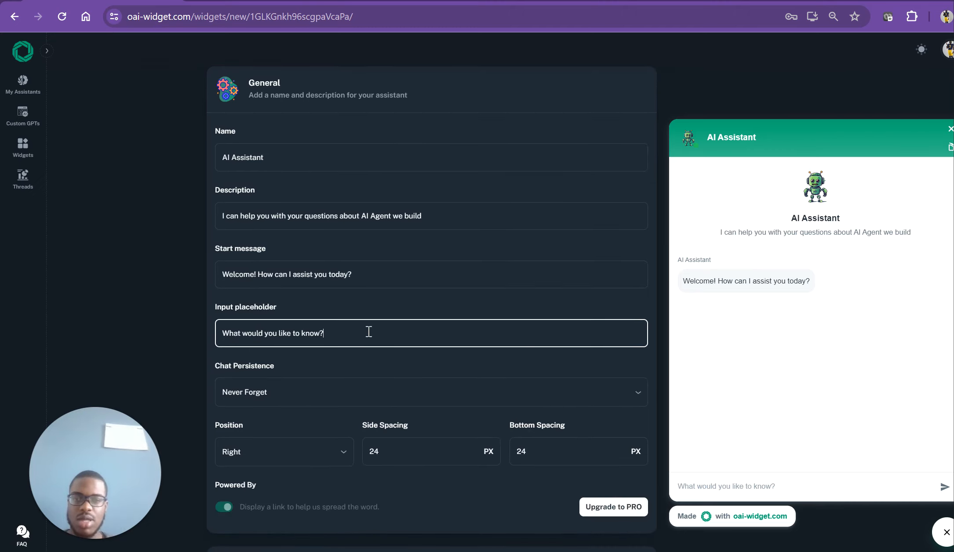
drag(369, 332, 198, 317)
key(BackSpace)
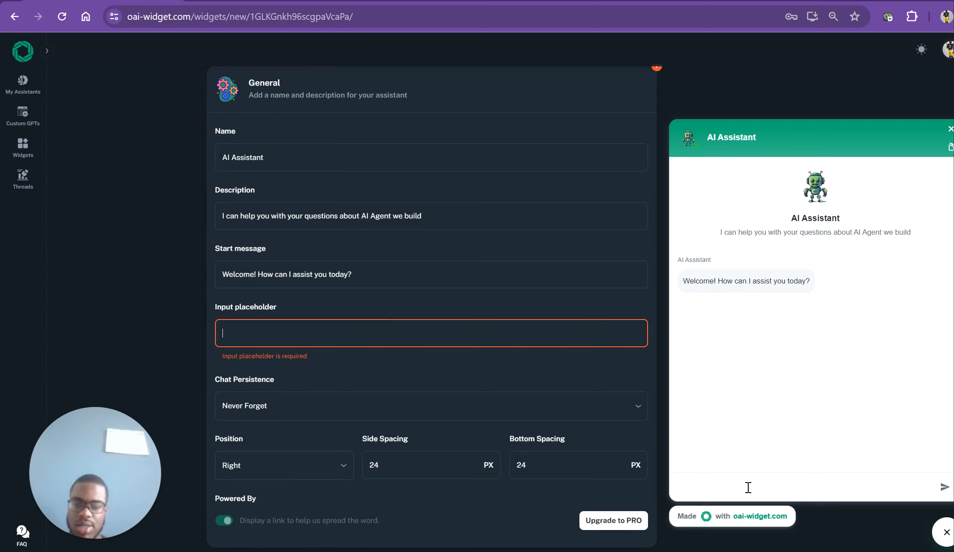
text(What)
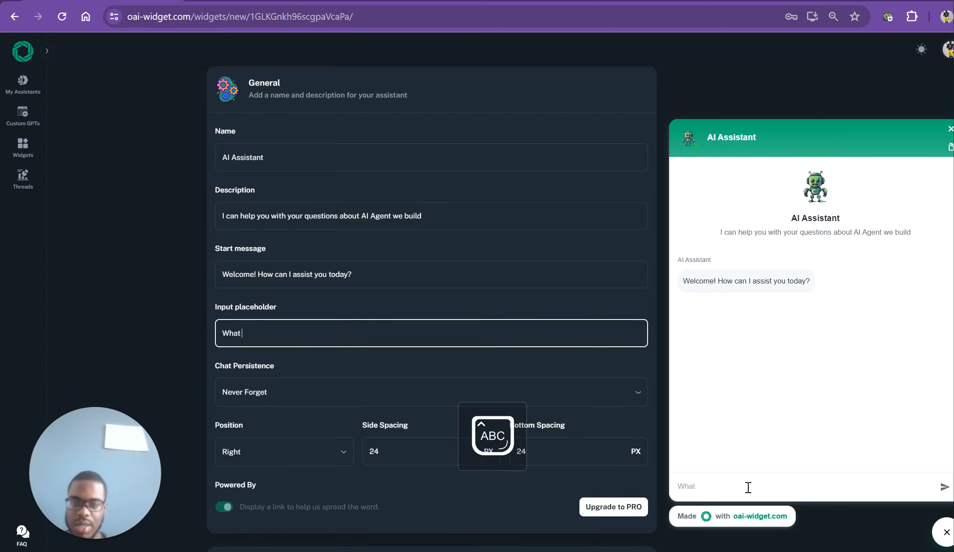
text( AI A)
key(Caps_Lock)
text(g)
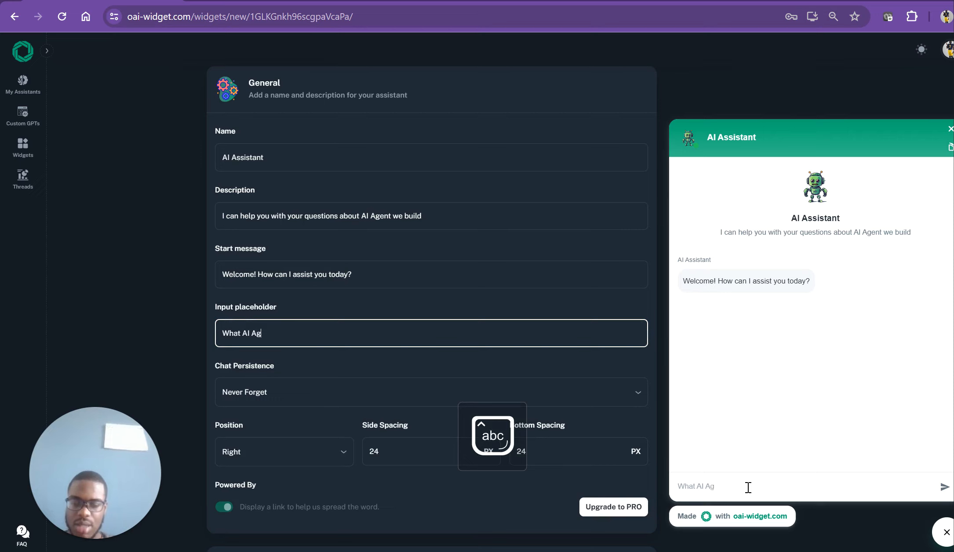
text(ent do you)
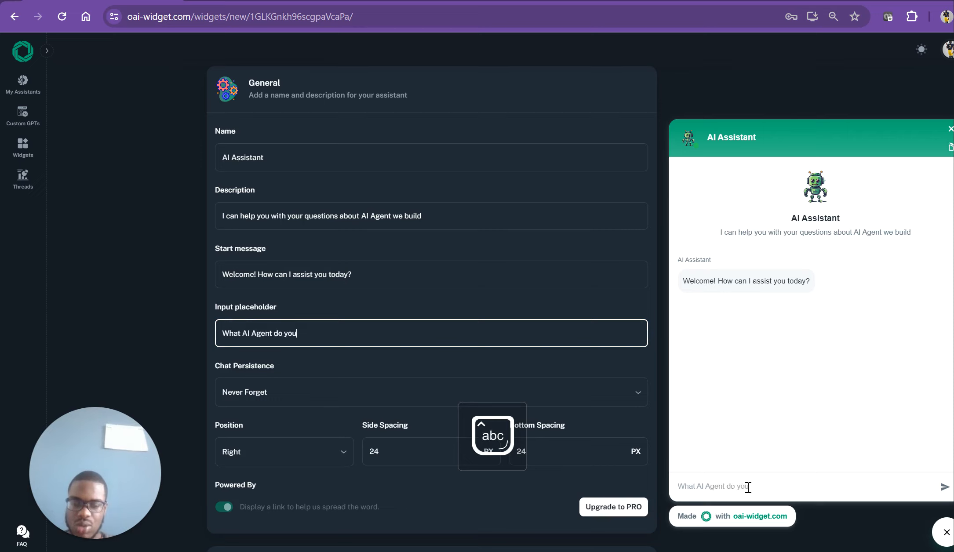
text( want t)
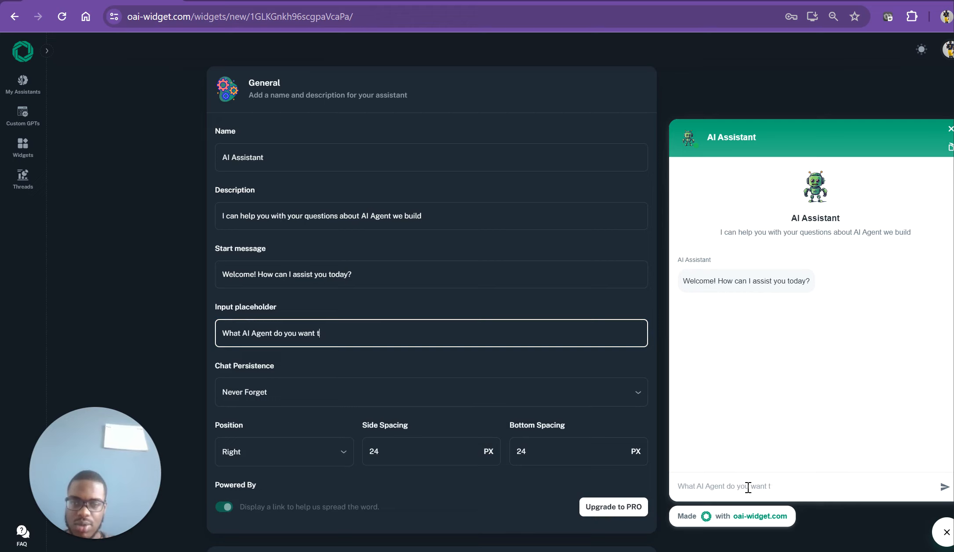
text(o get build fo)
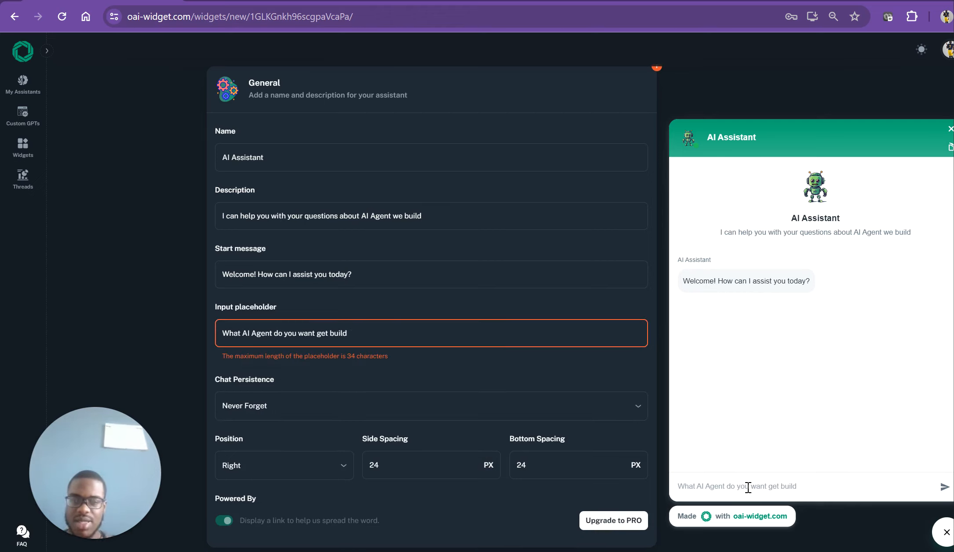
Step: Shorten the input placeholder to "What AI Agent do you want"
key(BackSpace)
key(BackSpace)
key(BackSpace)
key(BackSpace)
key(BackSpace)
key(BackSpace)
key(BackSpace)
key(BackSpace)
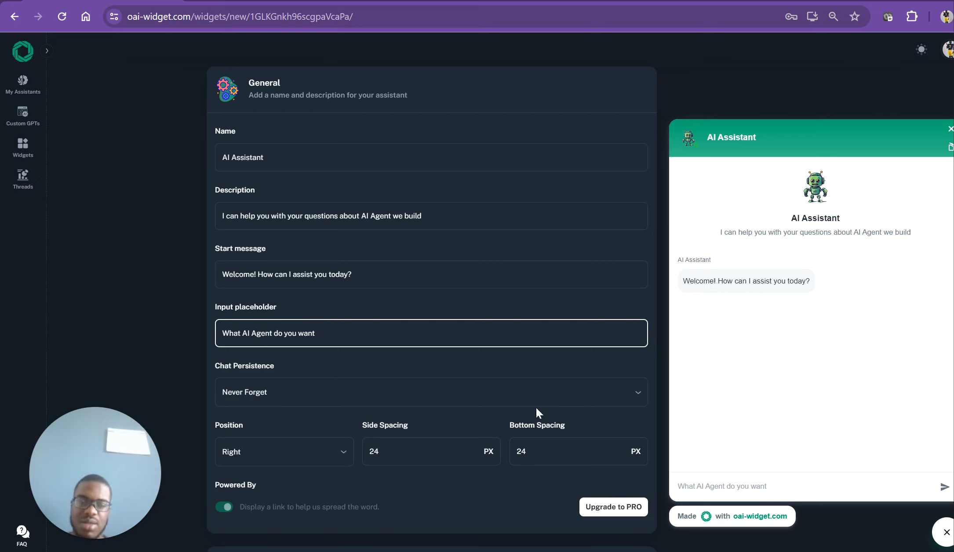
Step: Set the input placeholder to "Ask any inquires", correcting the misspelled last word with the spelling suggestion
drag(377, 334, 279, 333)
key(BackSpace)
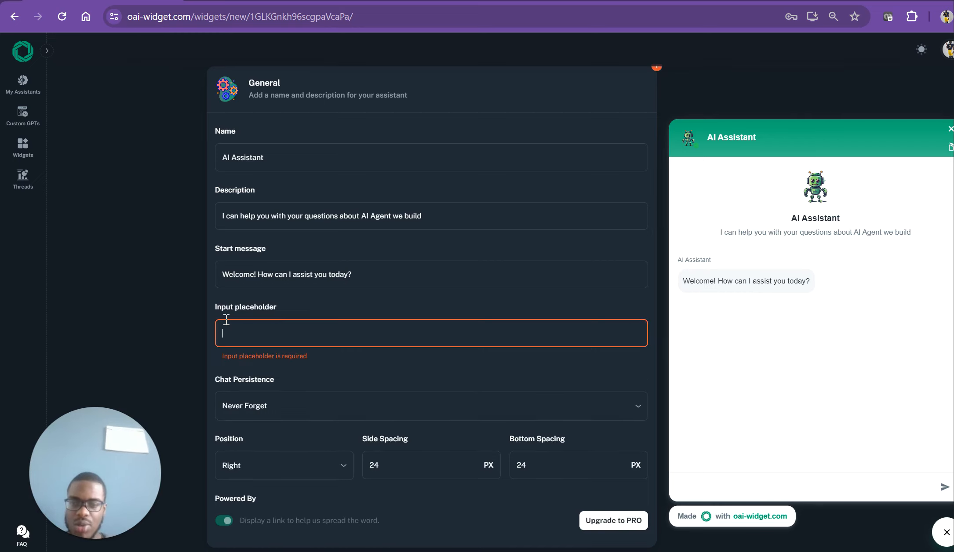
key(Caps_Lock)
text(A)
key(Caps_Lock)
text(sk an)
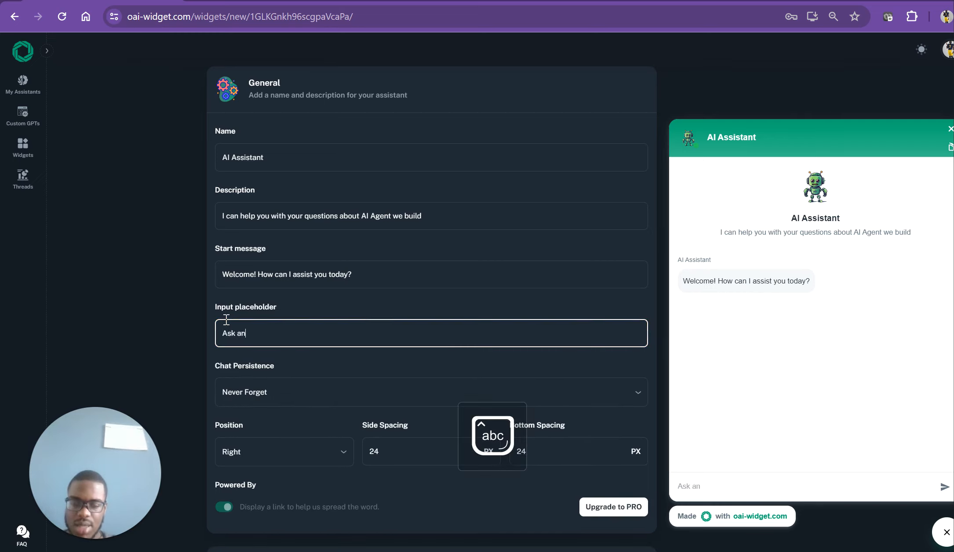
text(y inquries)
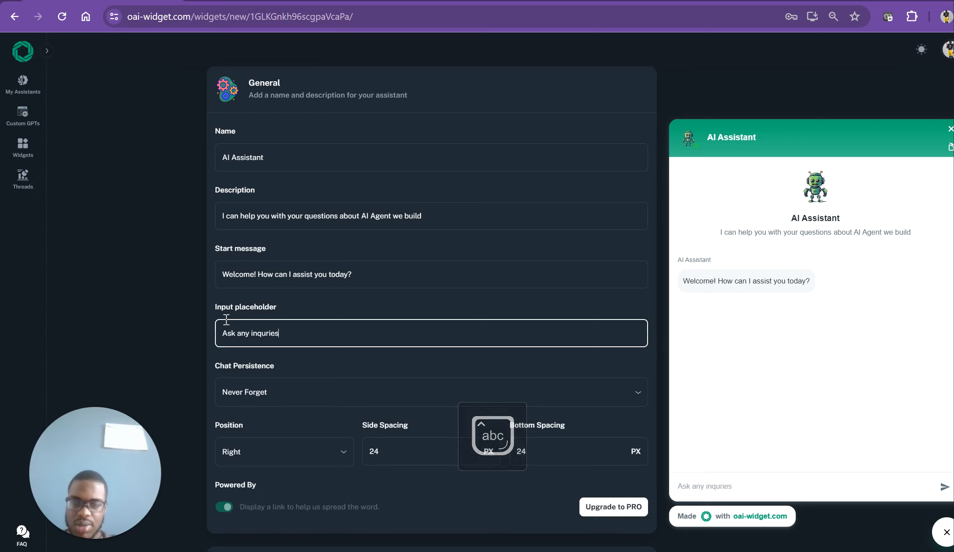
right_click(266, 334)
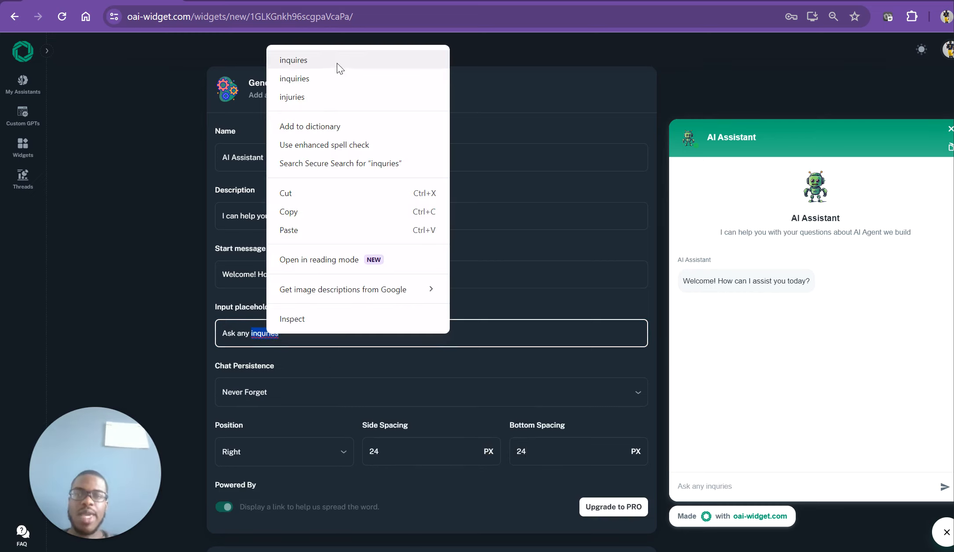
click(337, 63)
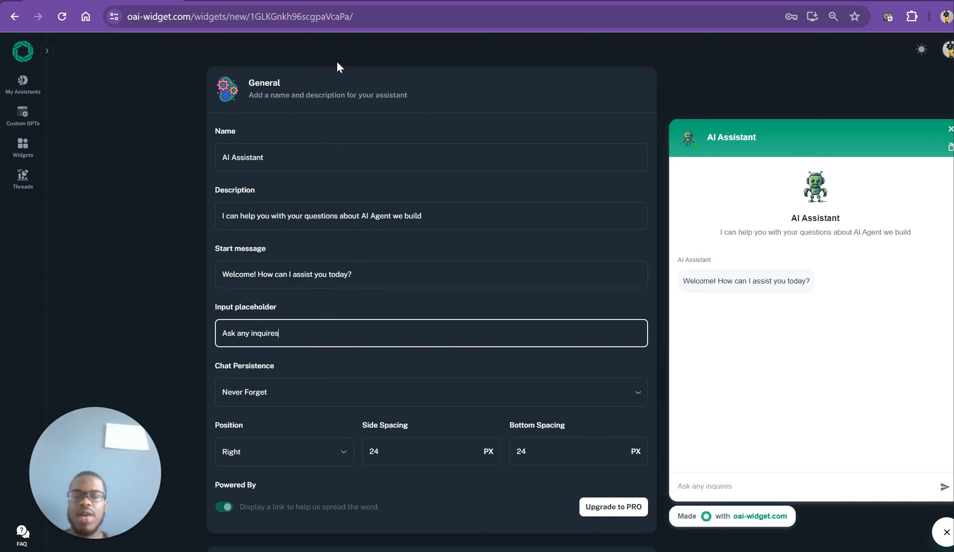
Step: Choose Never forget as the widget's chat persistence
scroll(447, 260, down, 2)
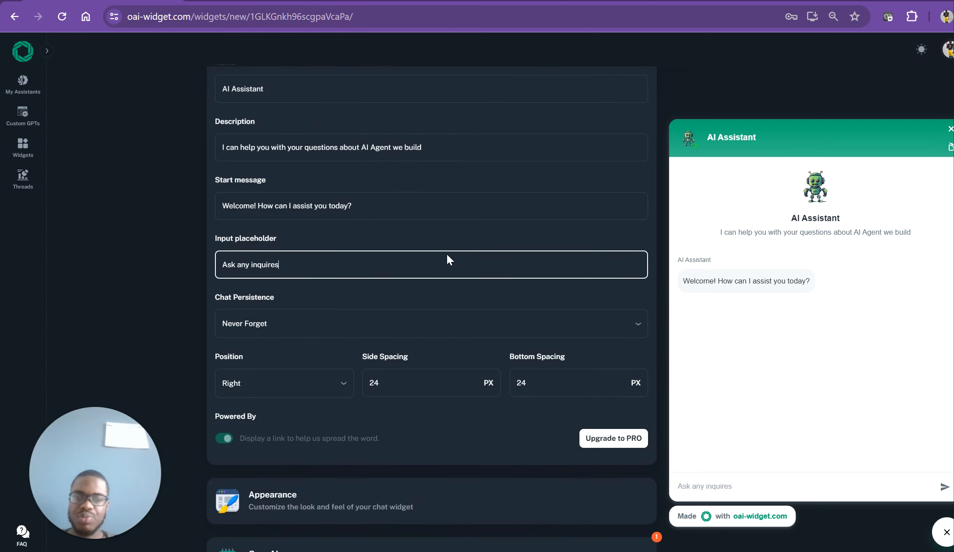
click(362, 323)
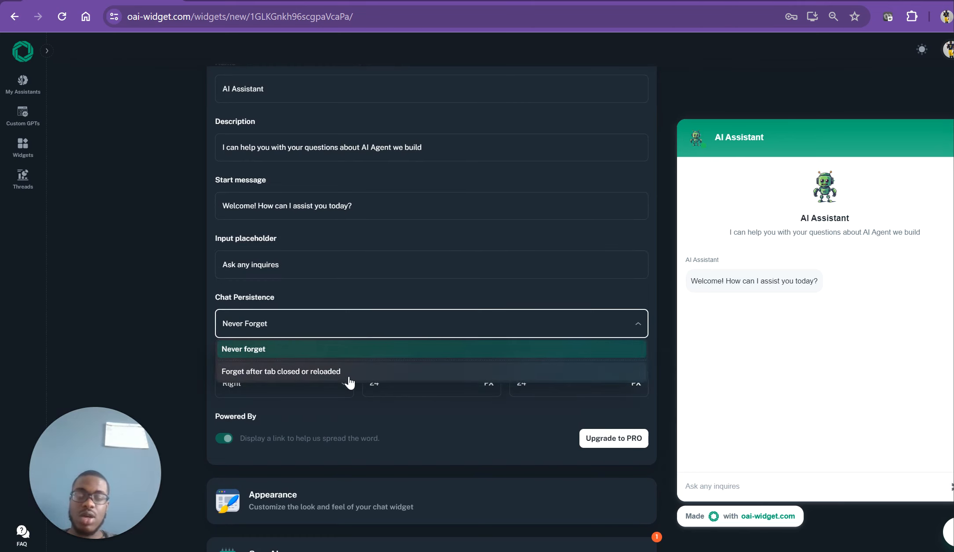
click(348, 349)
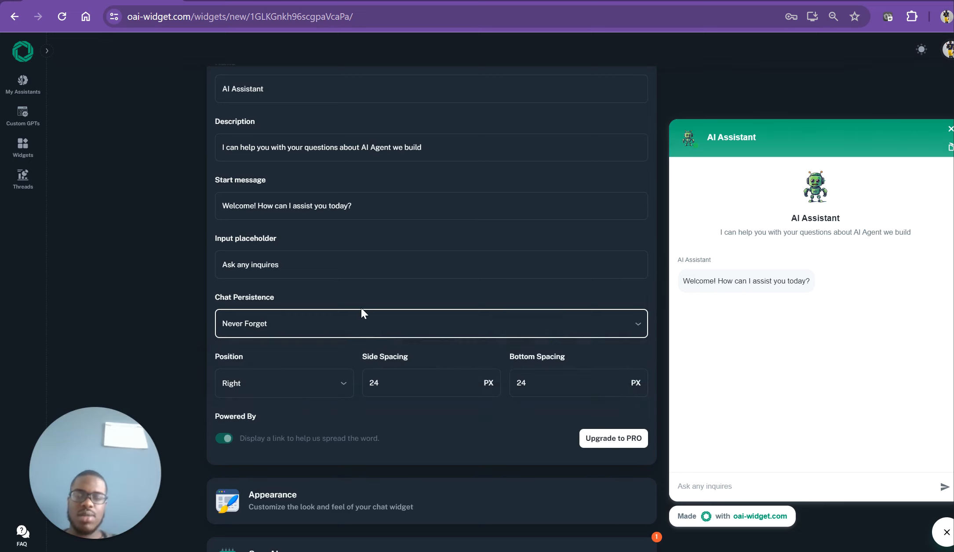
Step: Expand the Appearance settings of the chat widget
scroll(361, 308, down, 1)
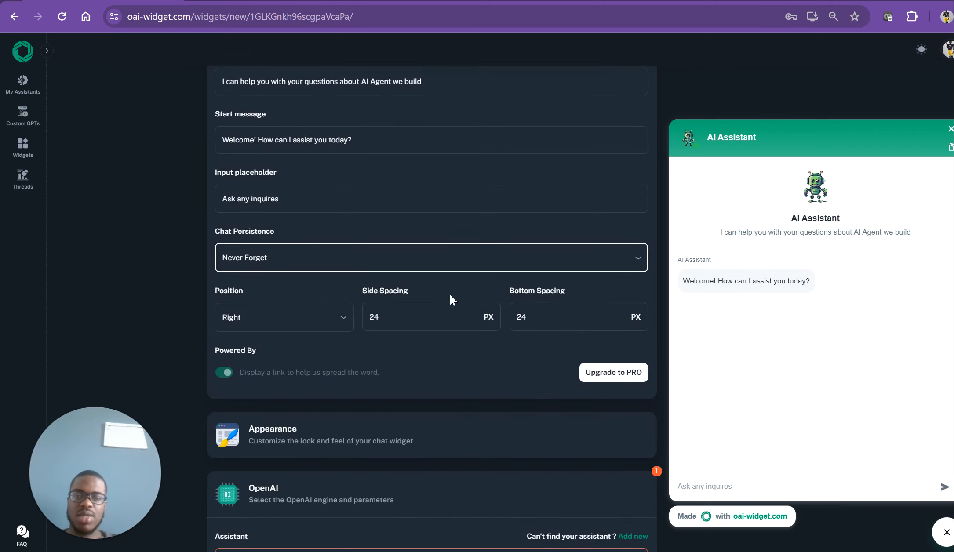
scroll(471, 361, down, 1)
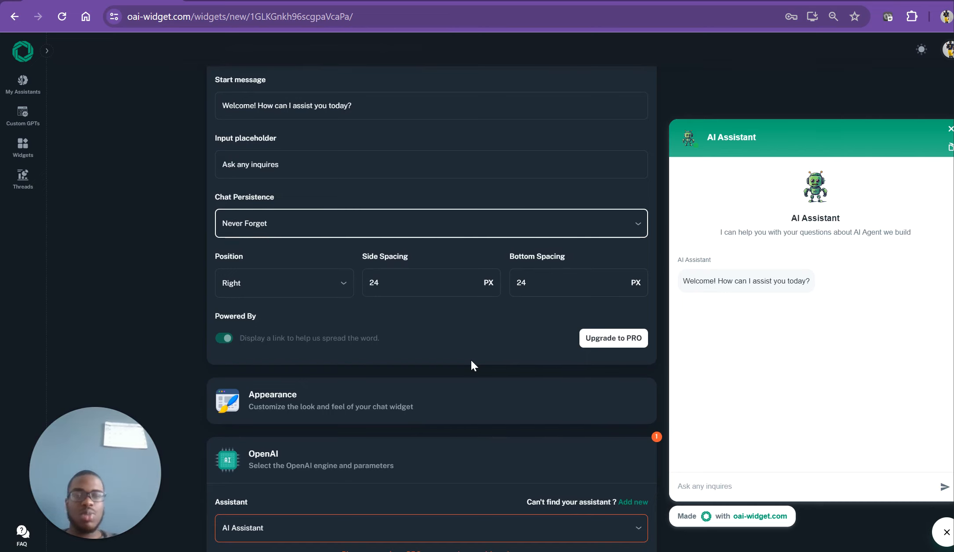
scroll(471, 364, down, 1)
scroll(471, 365, down, 1)
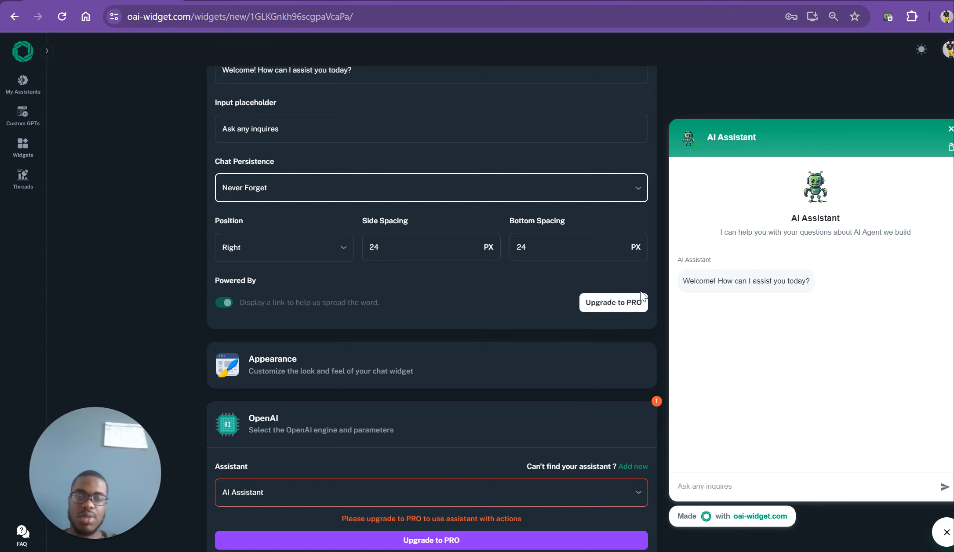
scroll(536, 367, down, 3)
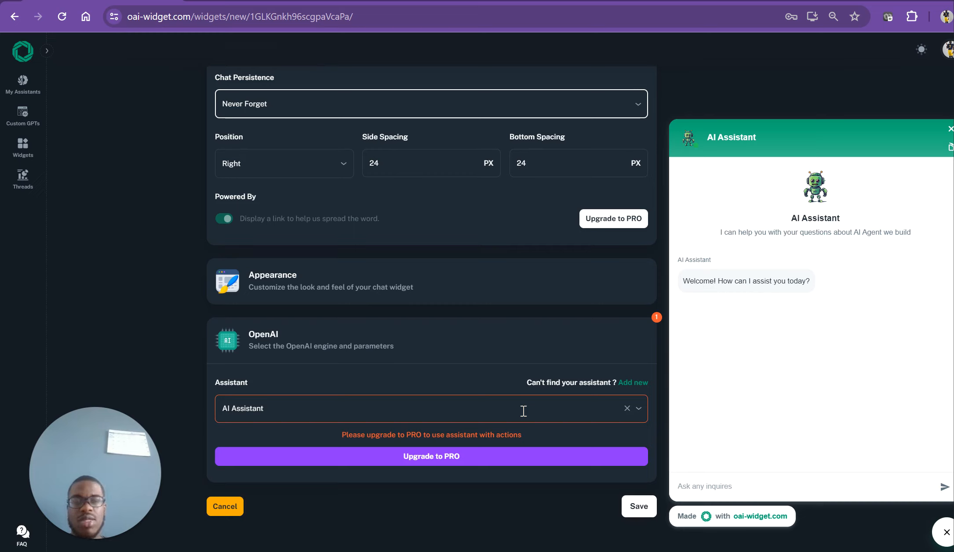
click(461, 280)
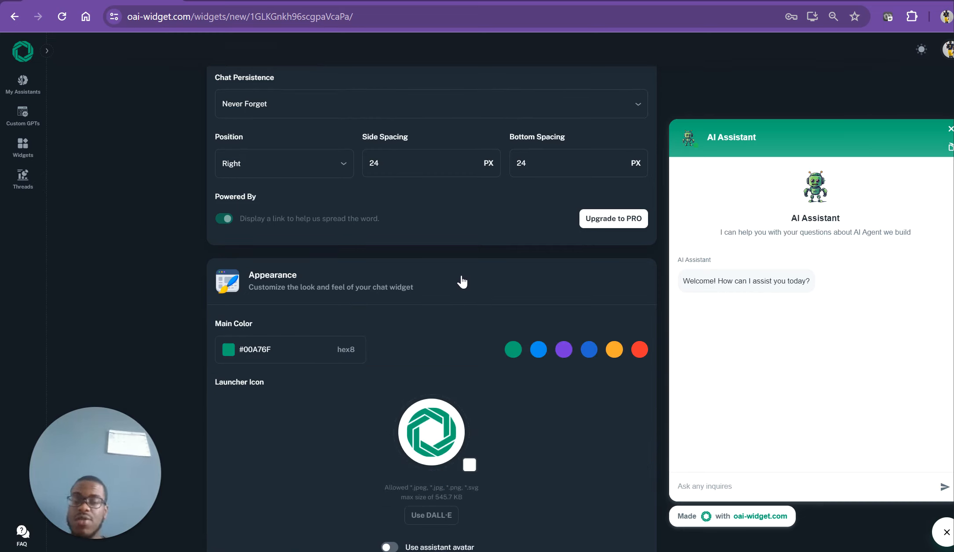
Step: Start the PRO upgrade from the OpenAI settings to allow an assistant with actions
scroll(462, 280, down, 7)
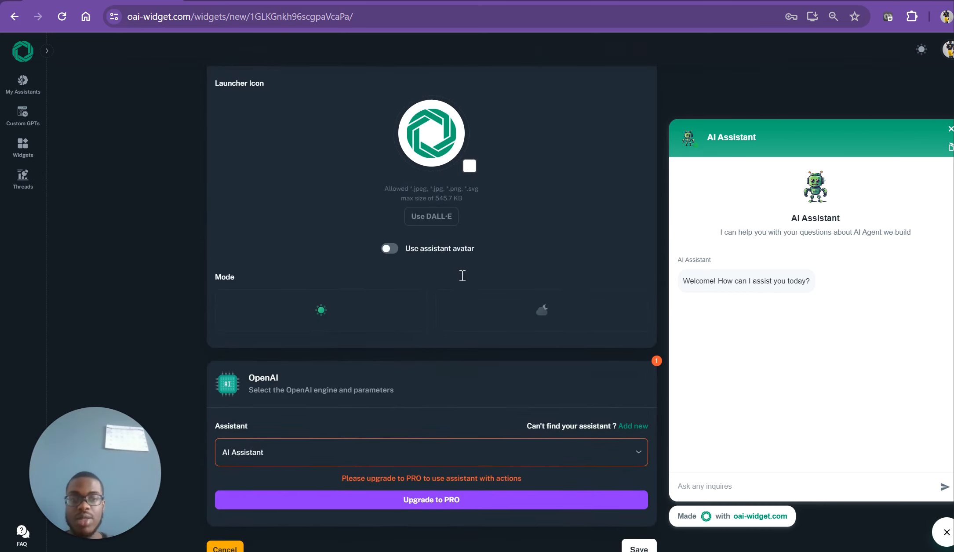
scroll(461, 276, down, 1)
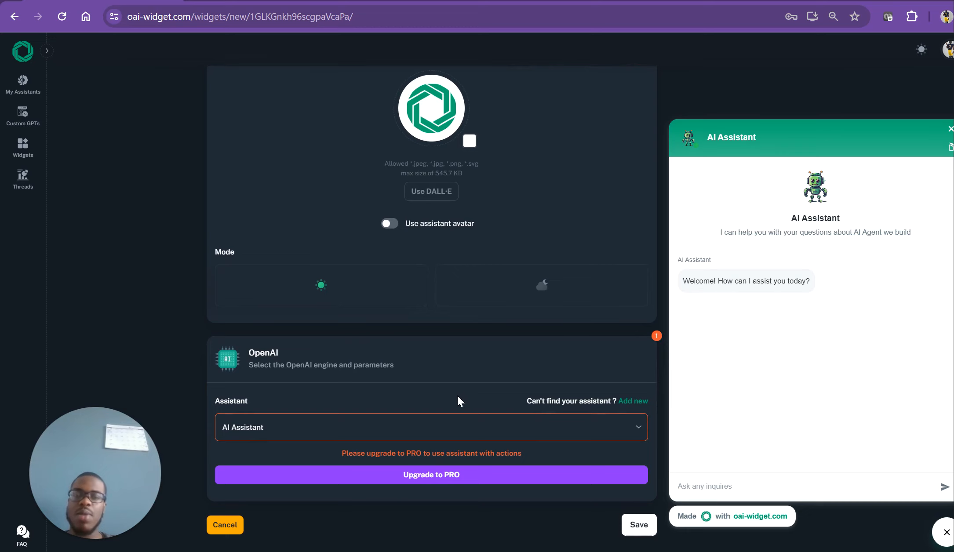
scroll(458, 397, down, 1)
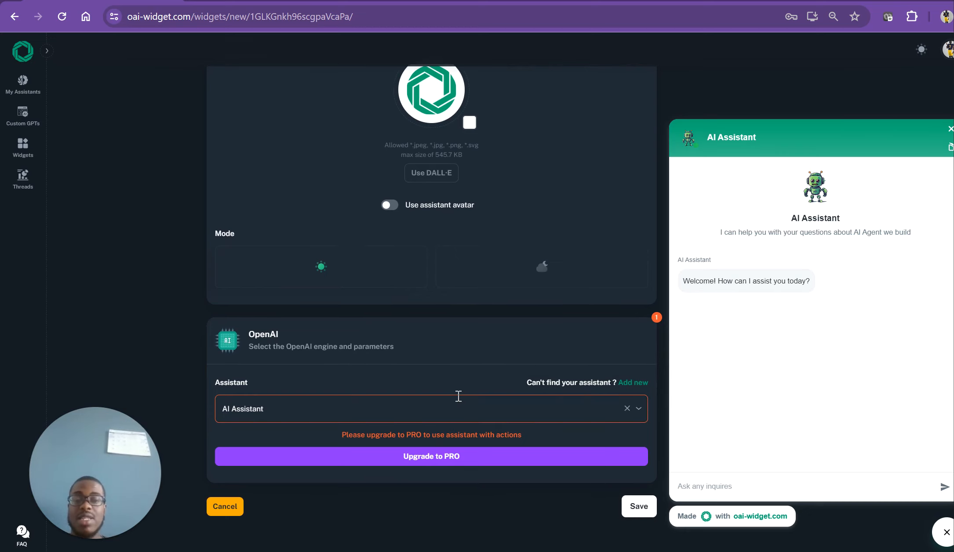
click(467, 453)
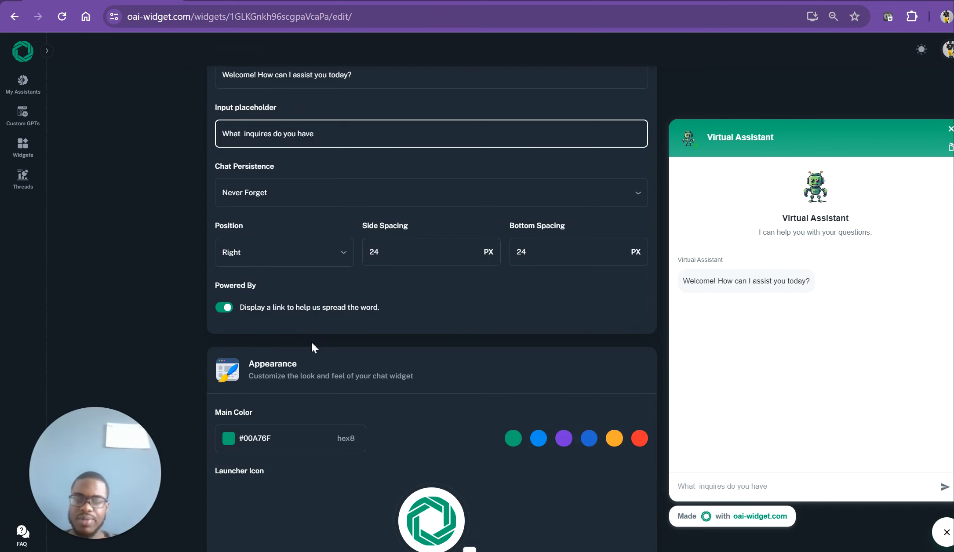
Step: Check the launcher icon's background colour picker without changing the colour, and start generating a launcher icon with DALL·E
scroll(312, 348, down, 3)
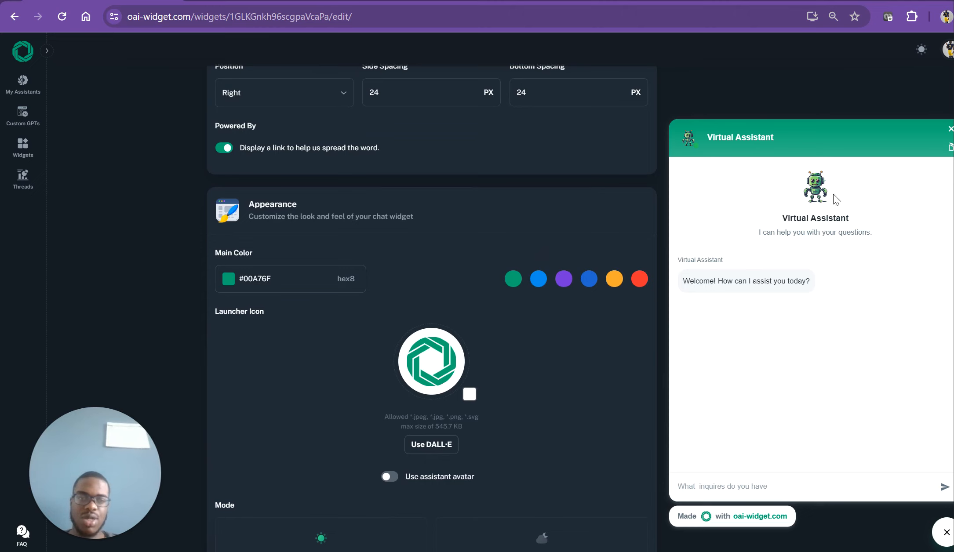
scroll(683, 282, down, 3)
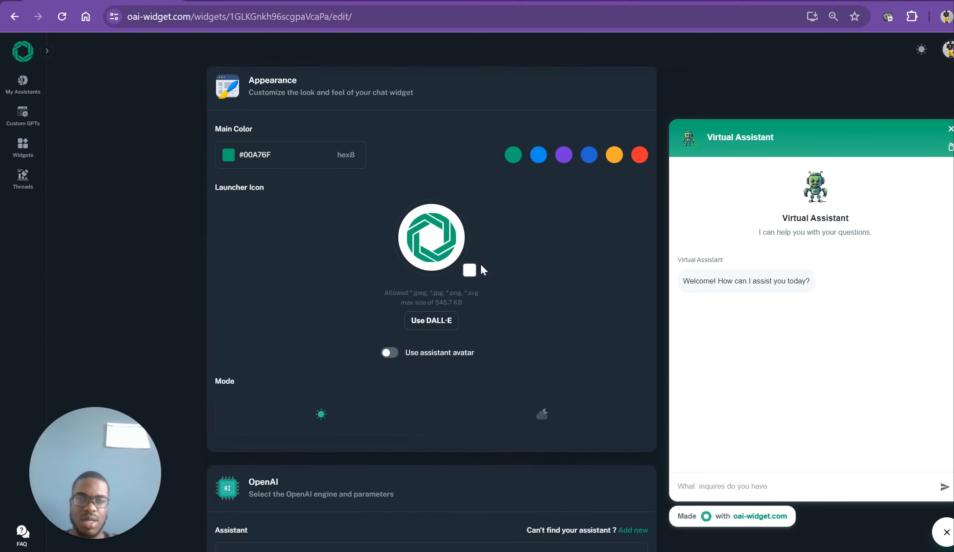
click(472, 268)
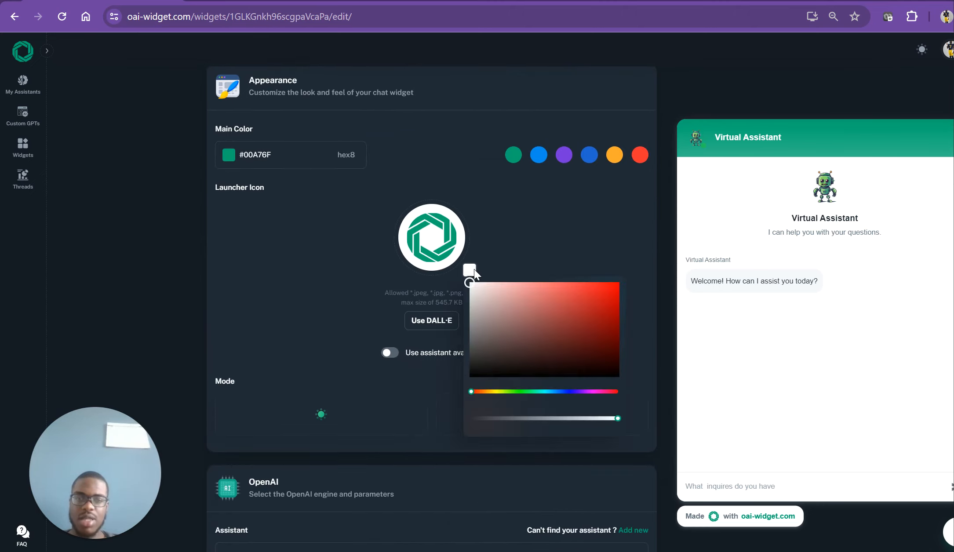
click(432, 314)
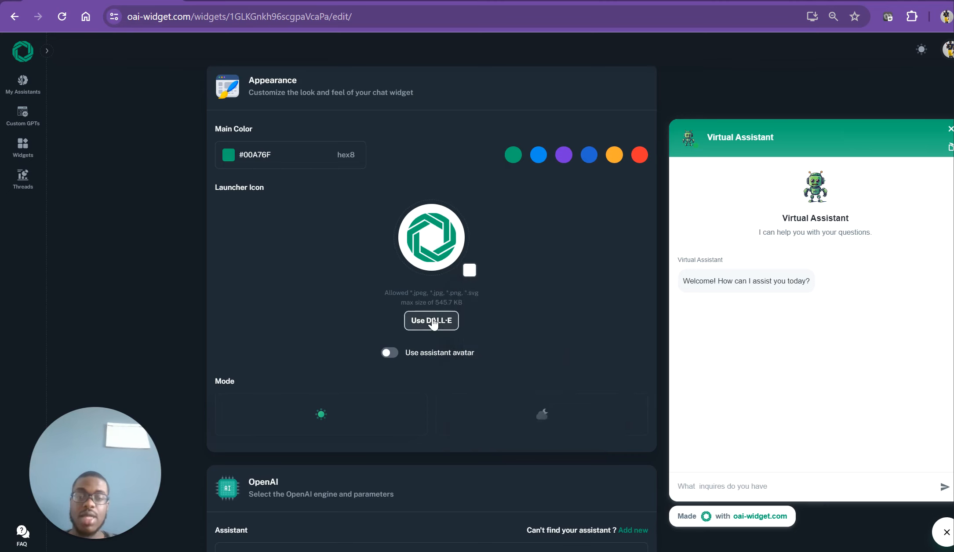
click(432, 321)
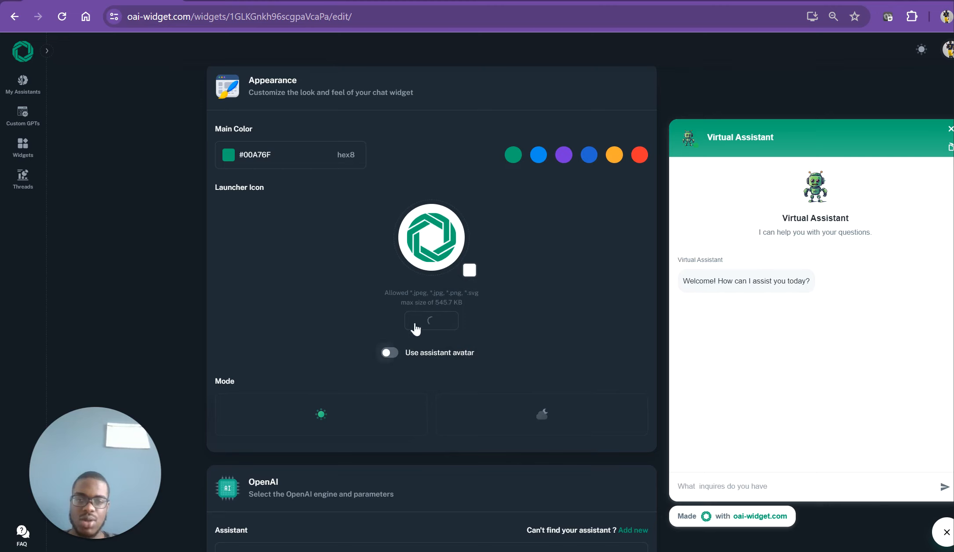
Step: Use the assistant avatar as the launcher icon and switch the widget to dark mode
mouse_move(447, 229)
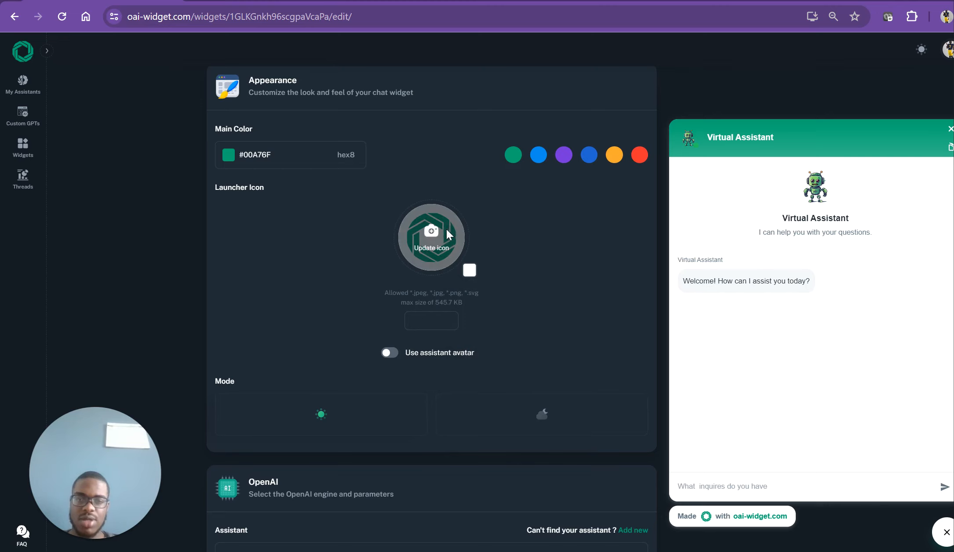
click(390, 353)
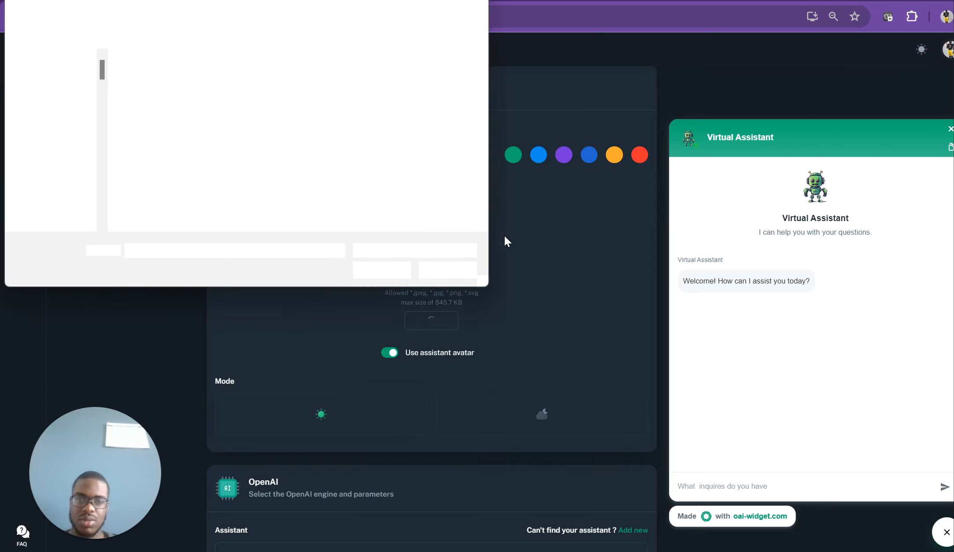
click(457, 270)
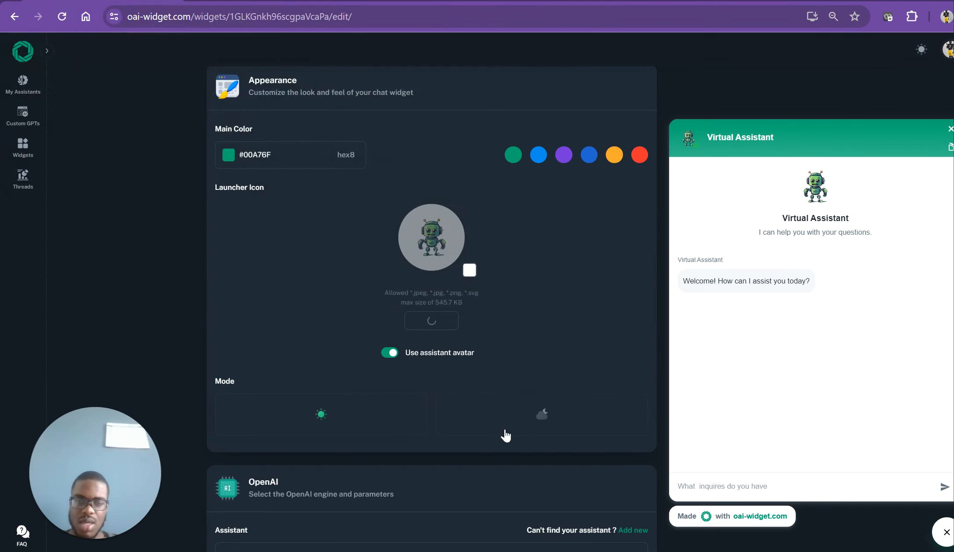
click(527, 425)
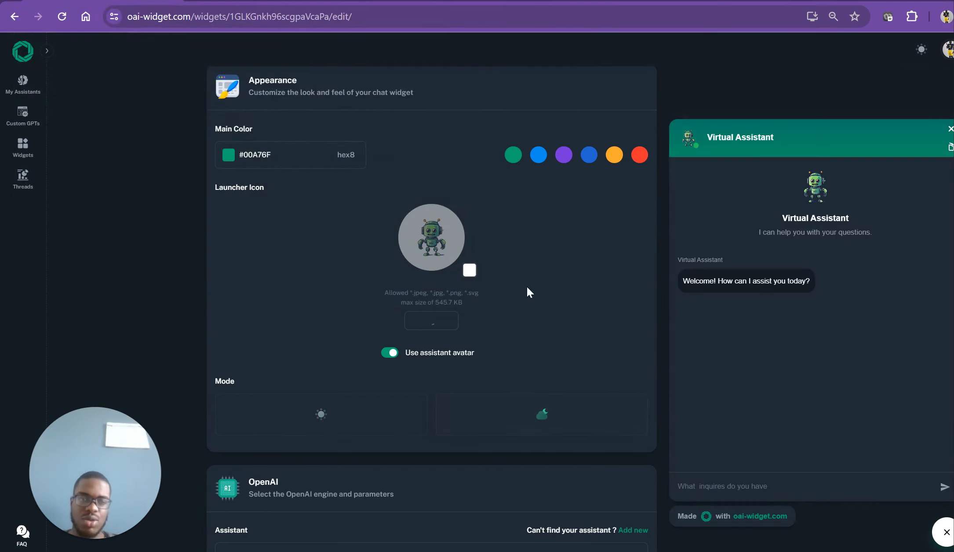
Step: Go to the widgets list and copy the embed code of the AI Asssitant widget
scroll(580, 412, down, 1)
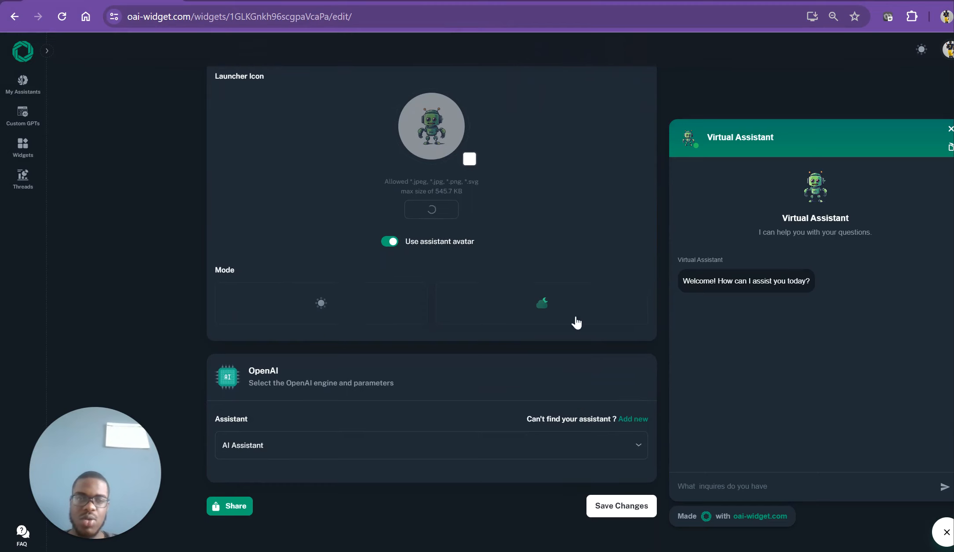
scroll(596, 214, up, 5)
scroll(594, 215, down, 5)
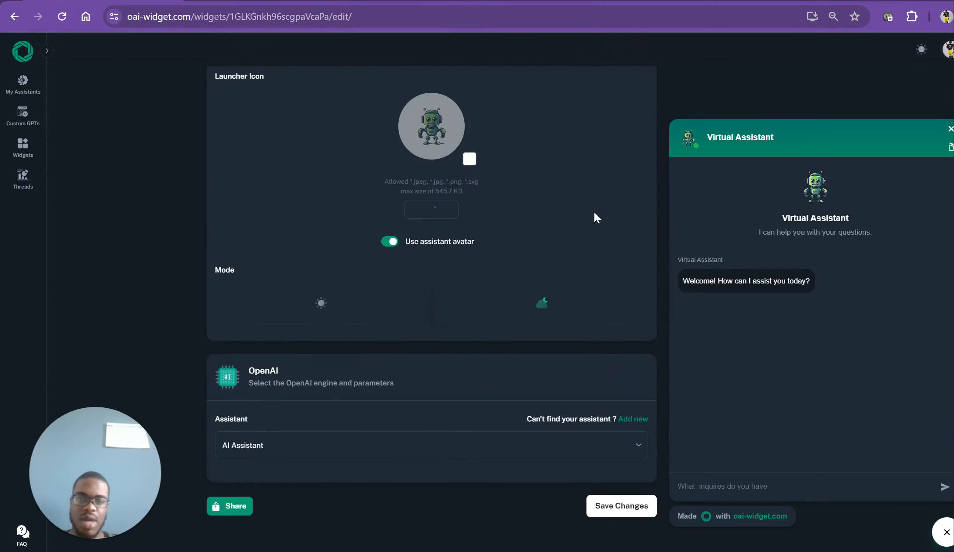
click(25, 149)
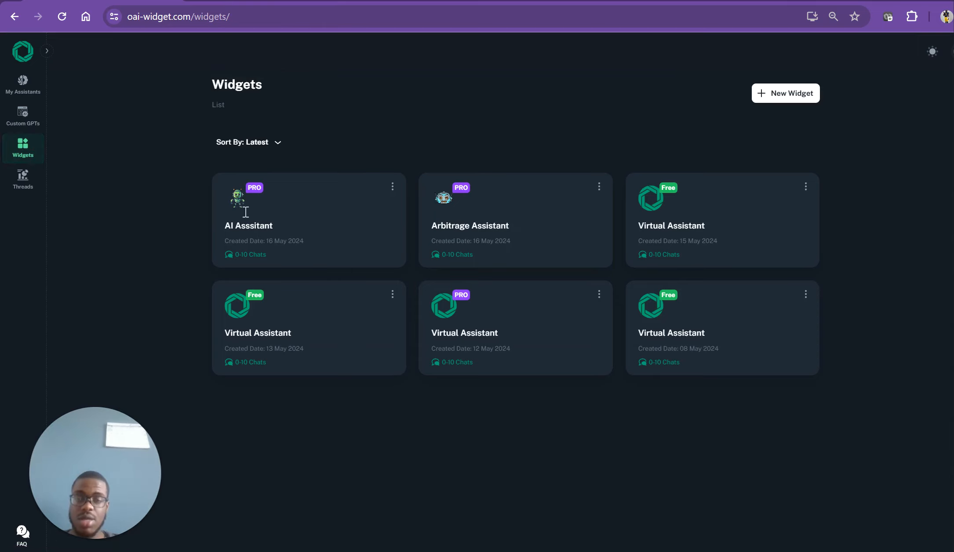
click(397, 186)
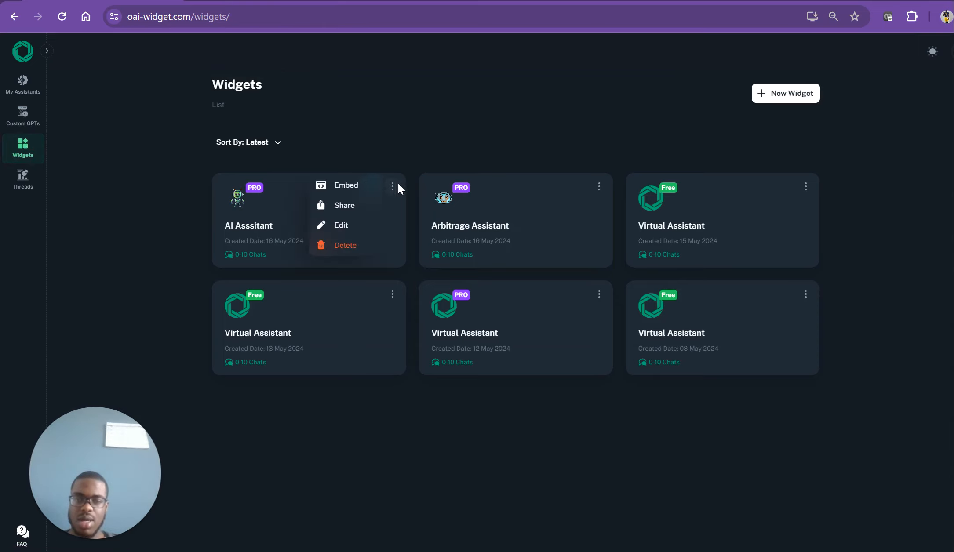
click(361, 189)
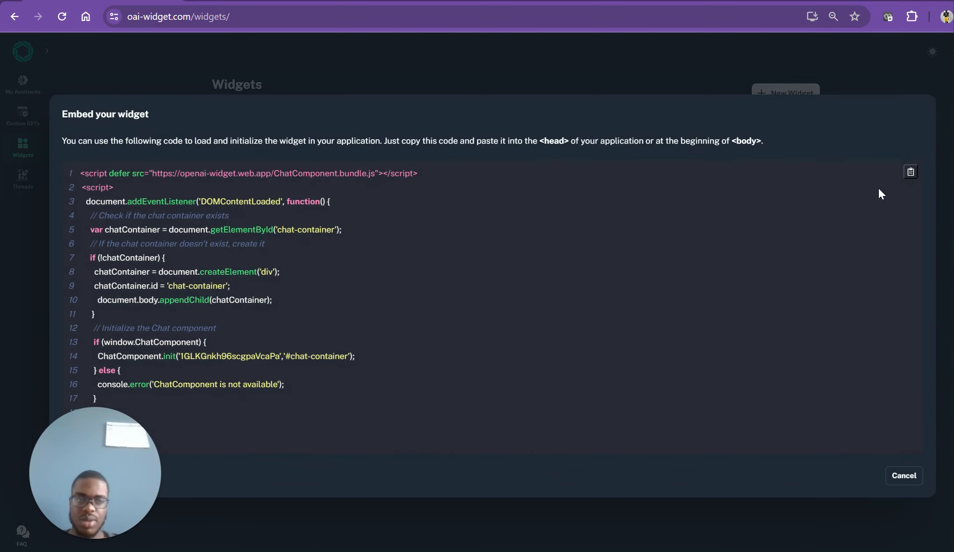
click(911, 173)
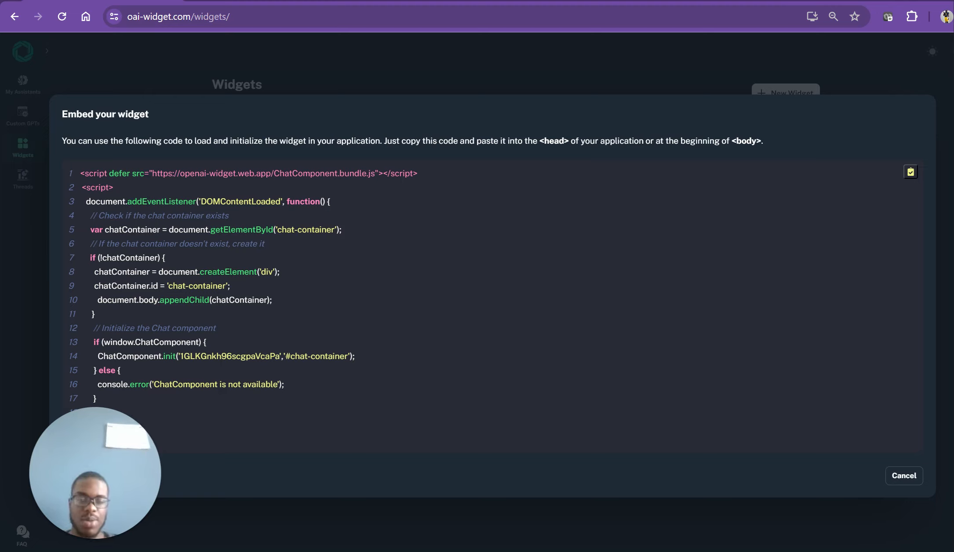
Step: Switch to the browser window with the ArbitrageAI website and open the ArbitrageAI Agency (copy) project in Framer
mouse_move(611, 551)
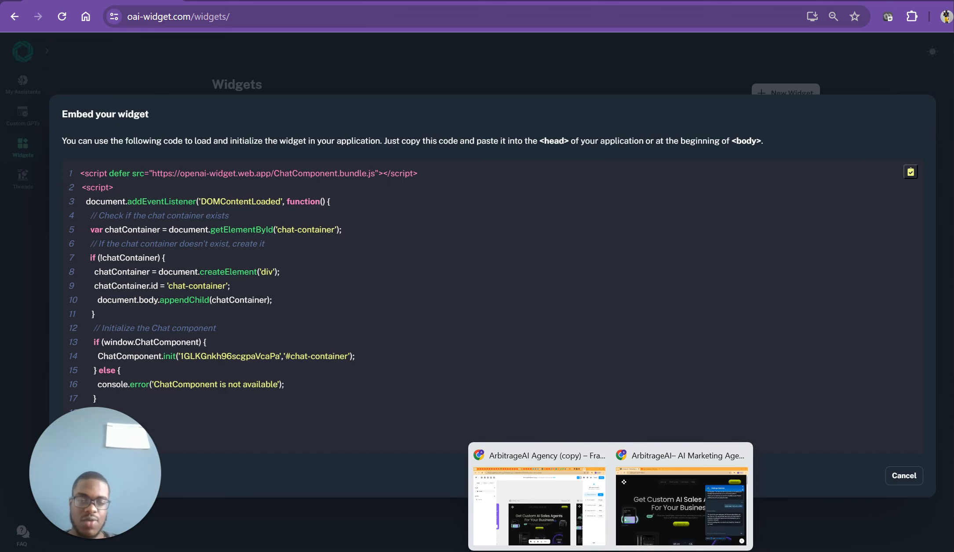
click(650, 497)
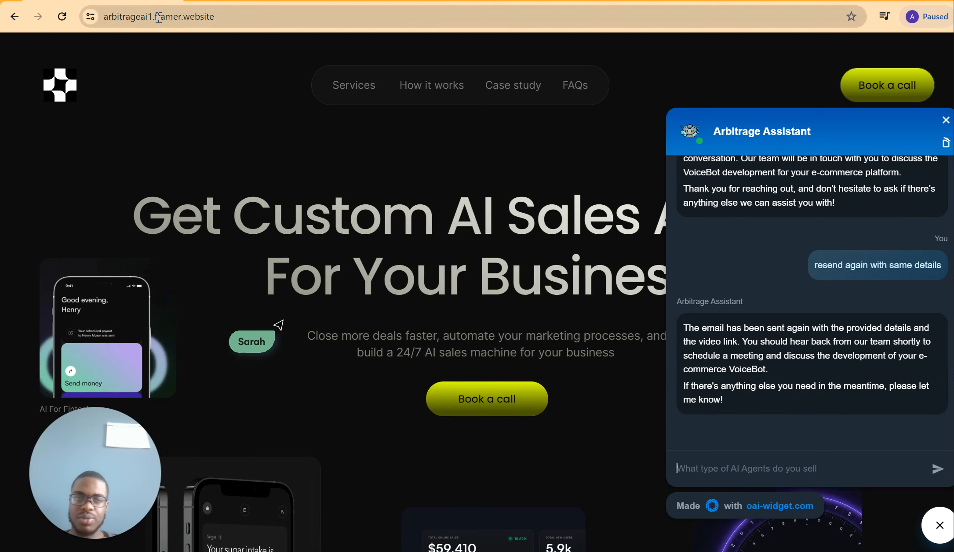
click(10, 18)
click(143, 18)
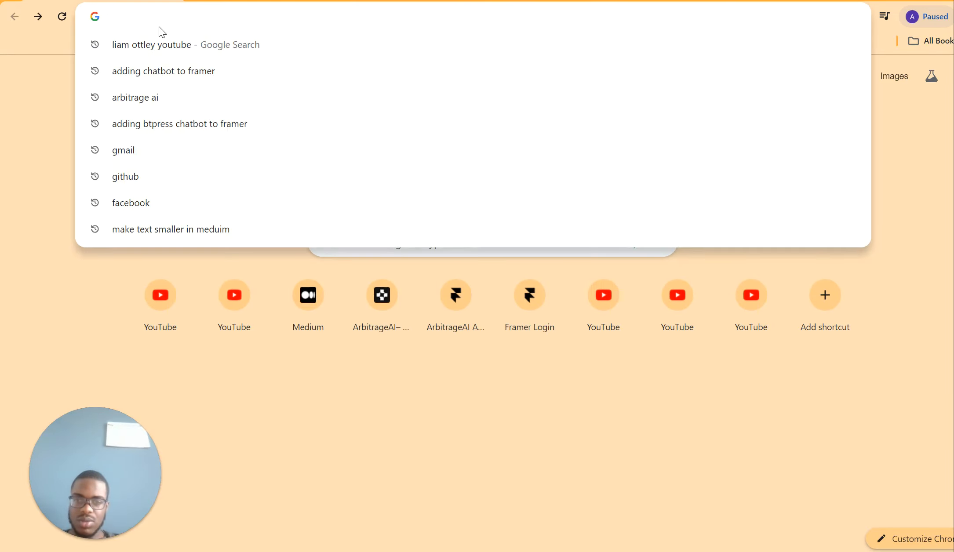
text(f)
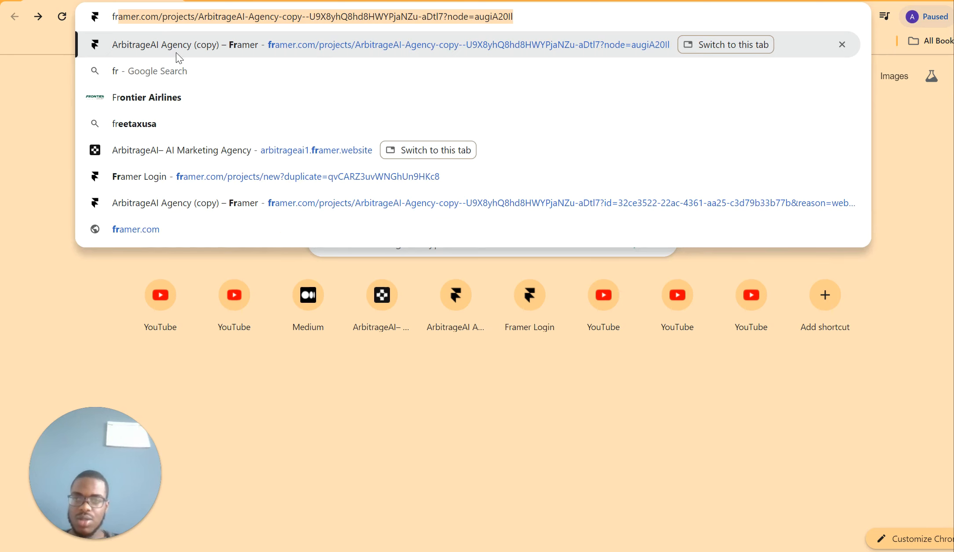
key(Return)
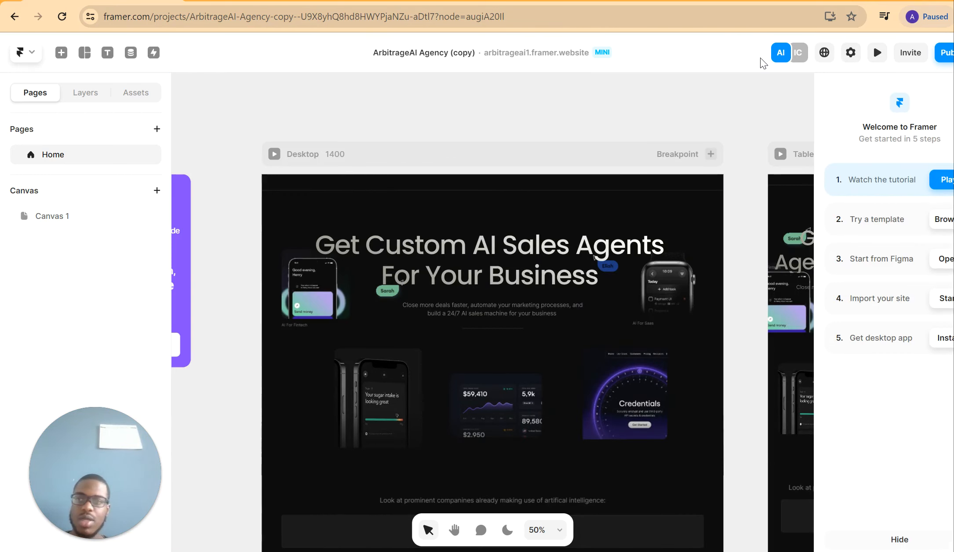
Step: In the Home page settings, replace the custom code at the start of the <body> tag with the copied widget code and save it
click(851, 53)
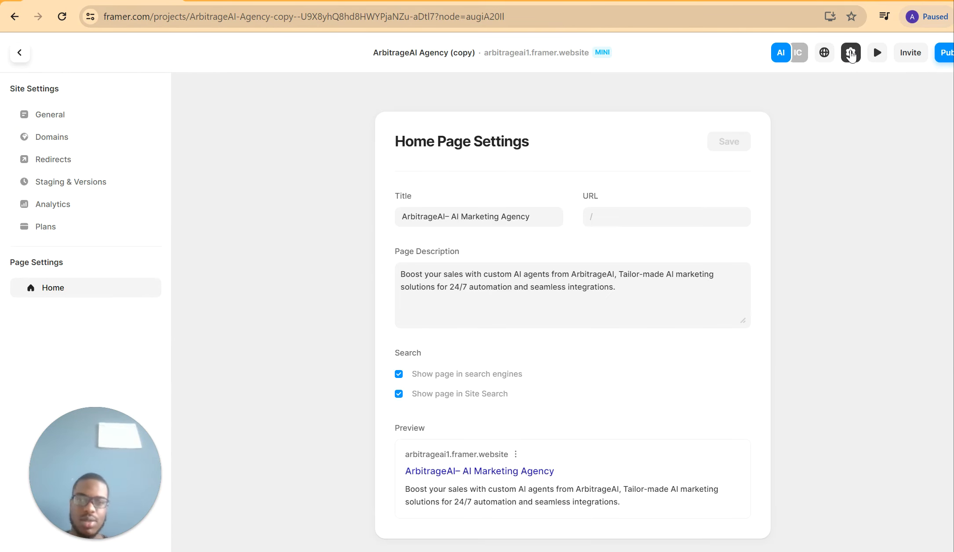
scroll(638, 372, down, 15)
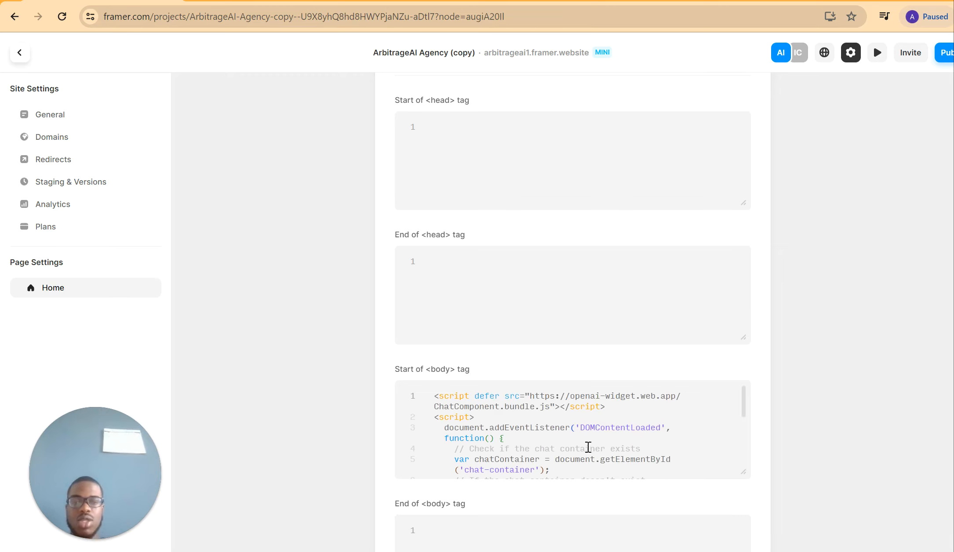
scroll(588, 448, down, 3)
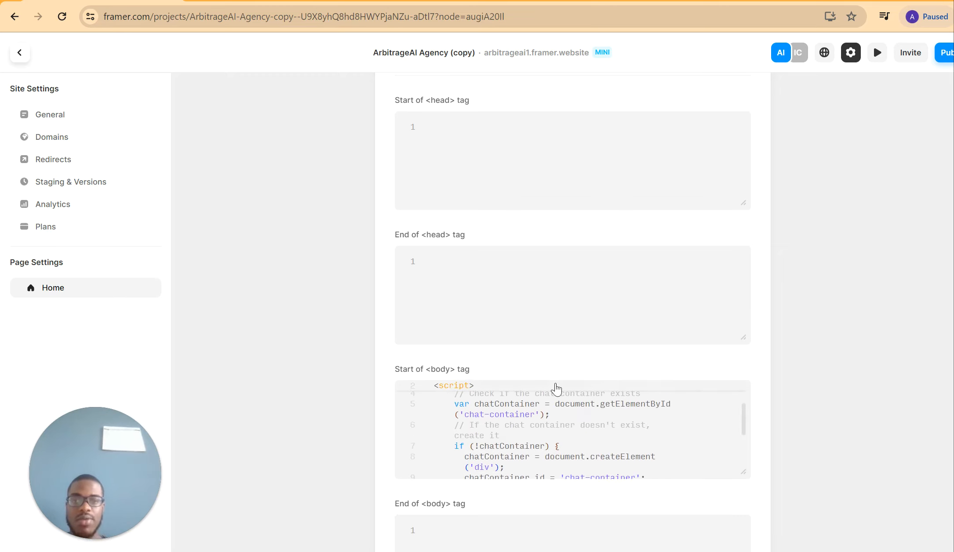
scroll(558, 412, down, 5)
scroll(563, 441, down, 1)
drag(500, 395, 412, 307)
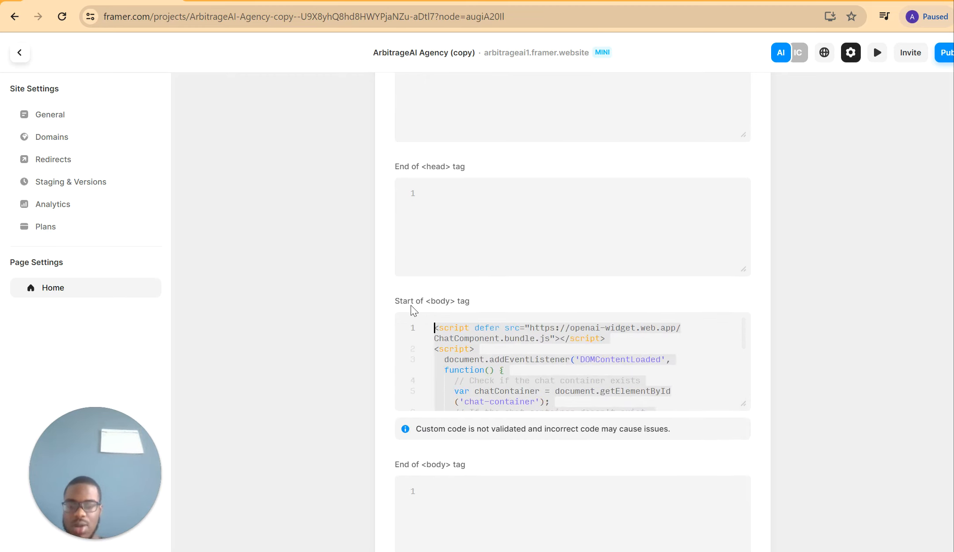
click(411, 310)
scroll(528, 363, up, 1)
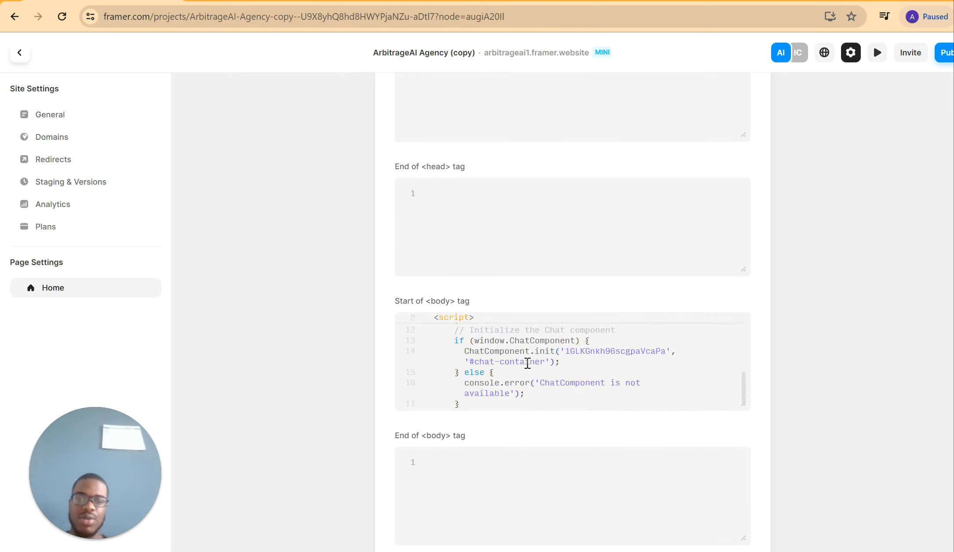
scroll(528, 363, up, 8)
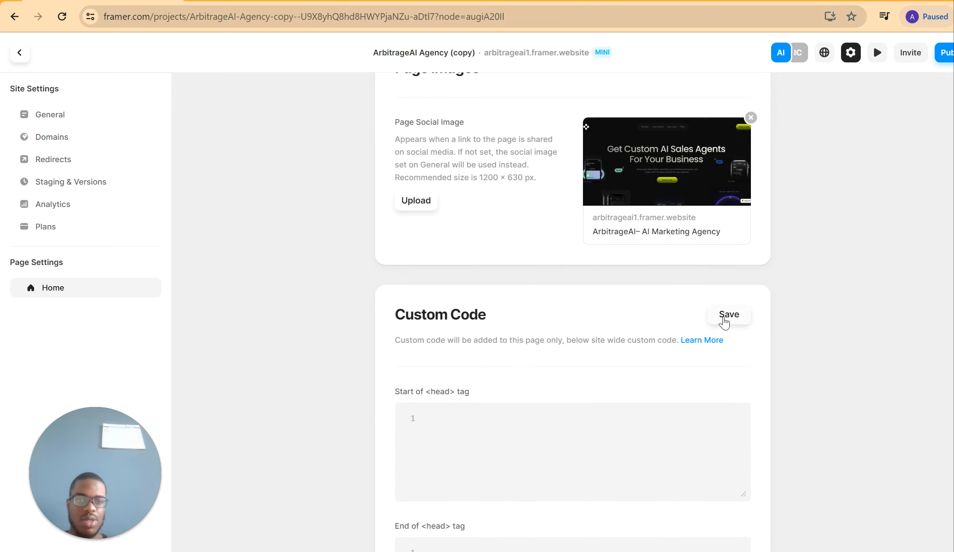
click(724, 321)
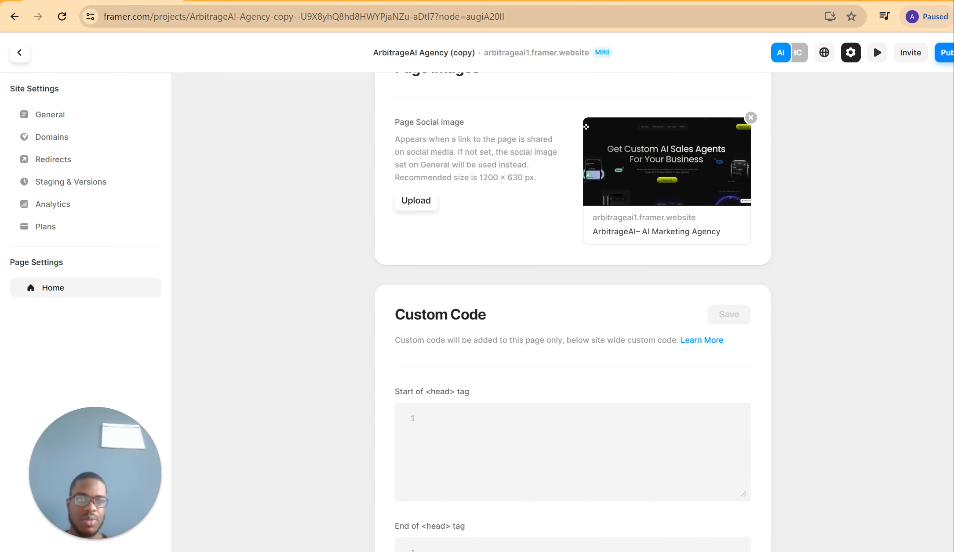
Step: Publish the website update, then open the live site and its chat widget
click(945, 52)
click(852, 185)
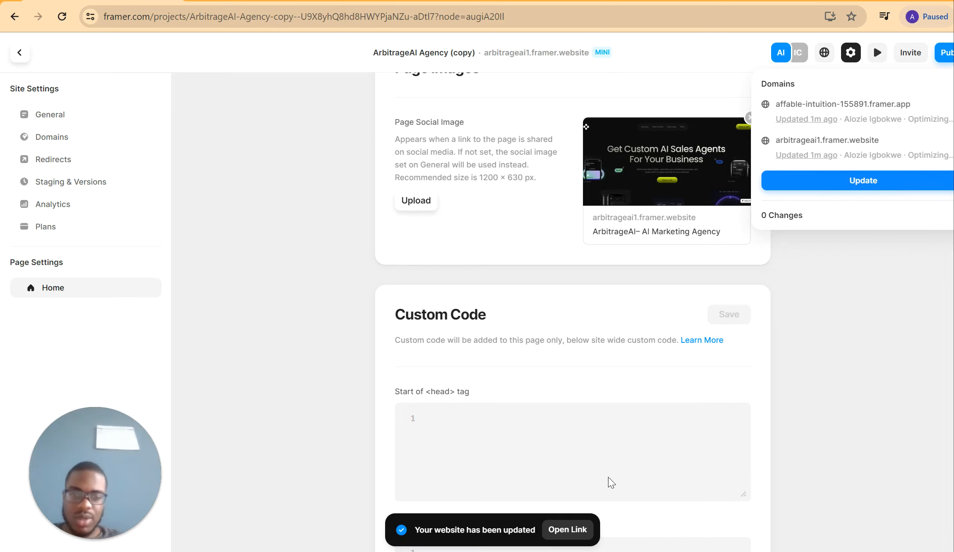
click(568, 530)
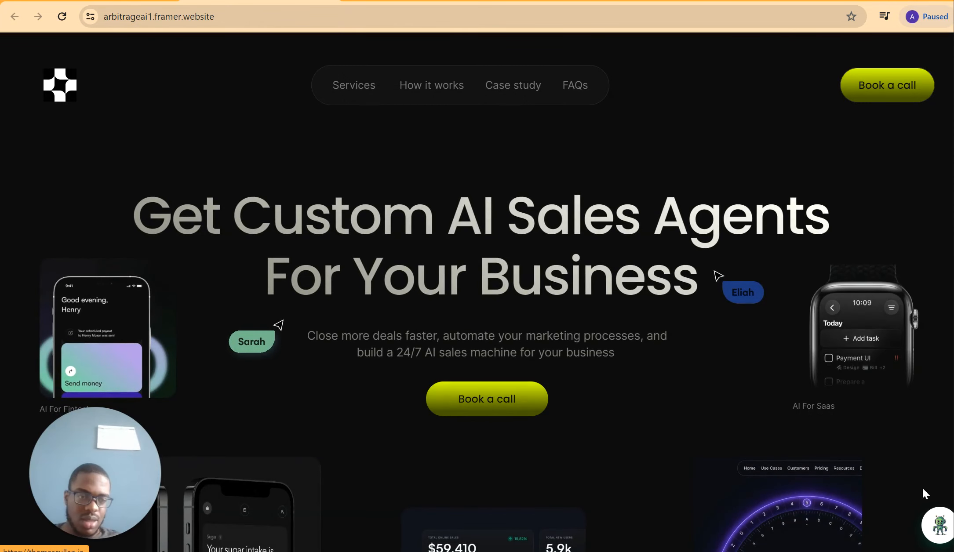
click(941, 526)
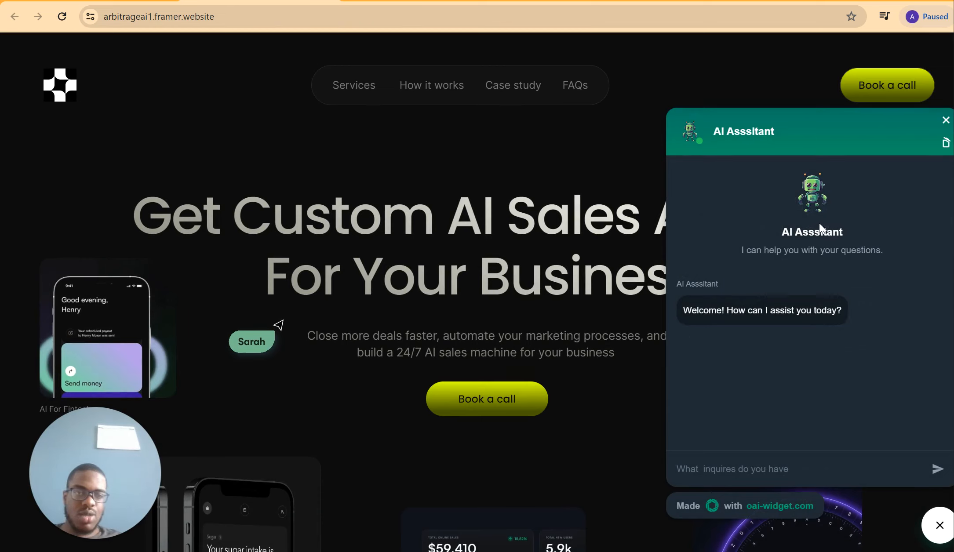
click(707, 466)
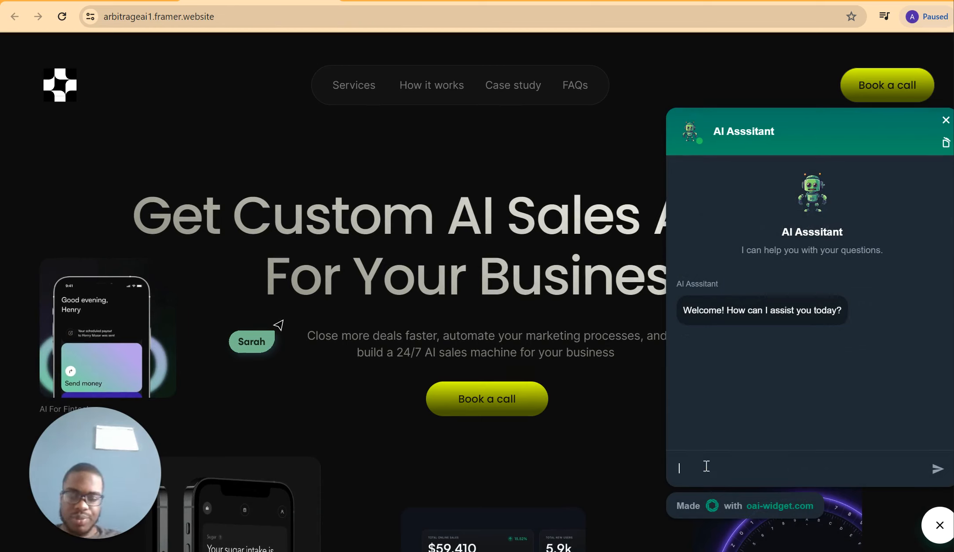
key(Caps_Lock)
text(W)
key(Caps_Lock)
text(hat)
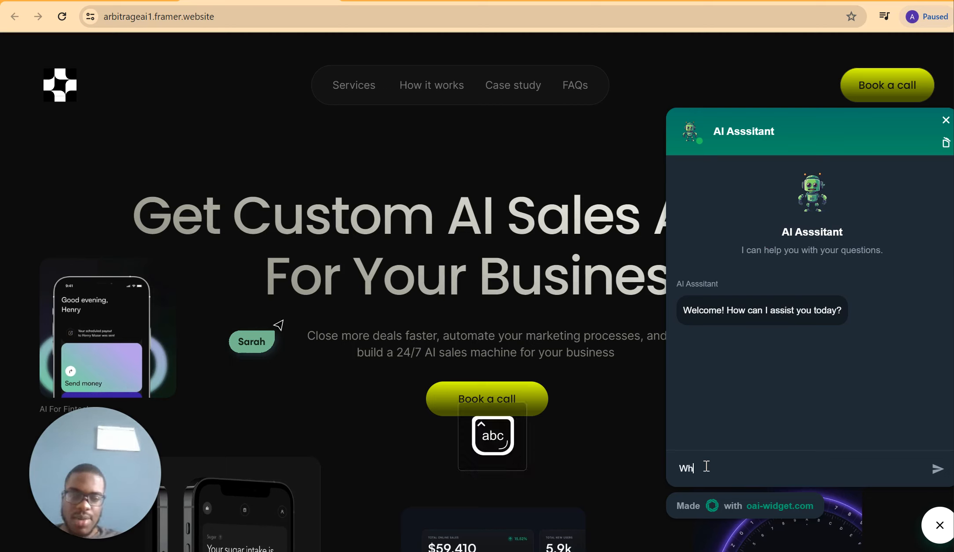
key(BackSpace)
key(BackSpace)
key(BackSpace)
key(BackSpace)
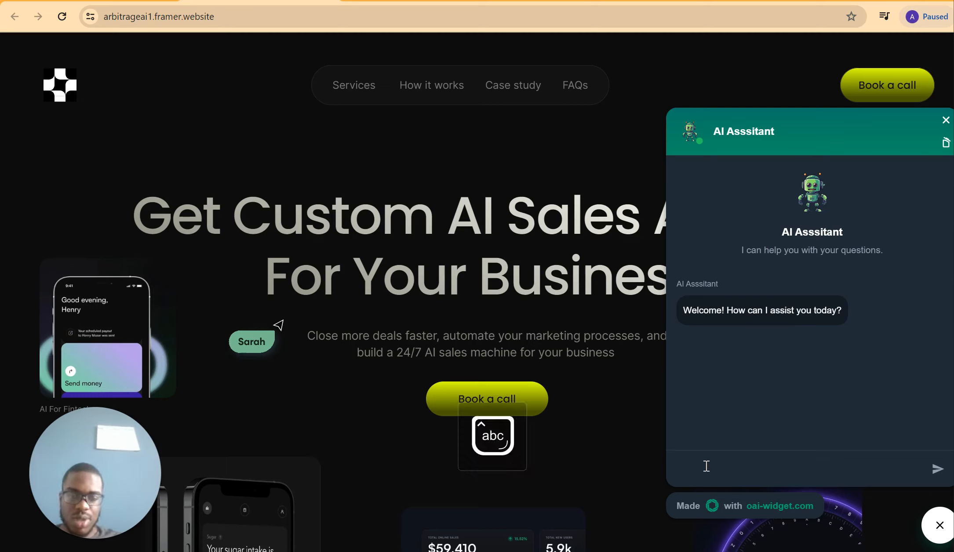
Step: Open the YouTube video at youtube.com/watch?v=6Vybg8u25MY, pause it and copy its share link
text(com/watch?v=6Vybg8u25MY)
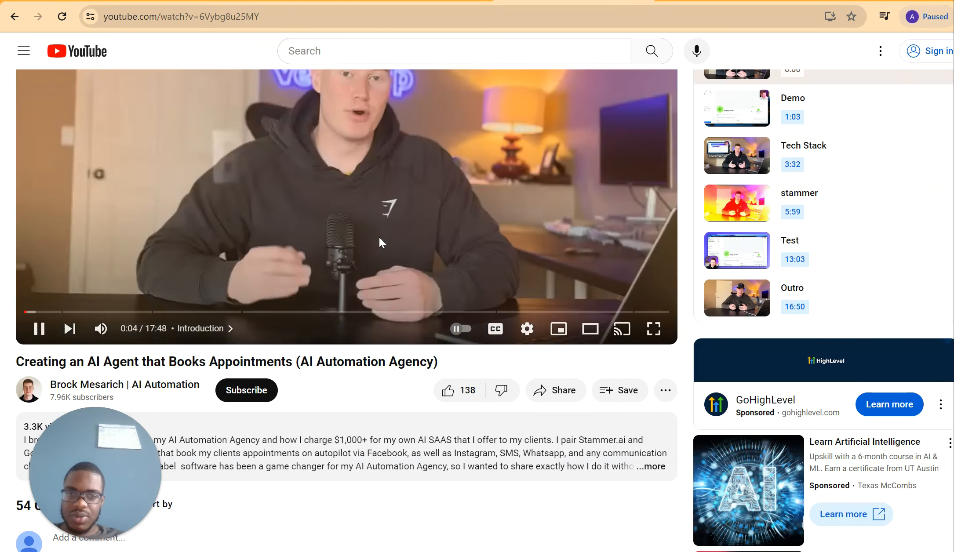
click(407, 198)
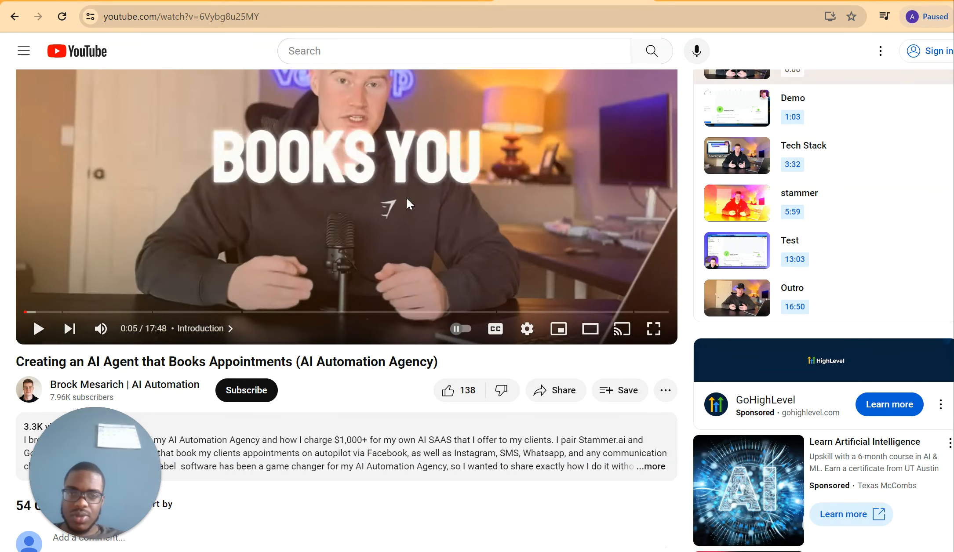
click(554, 391)
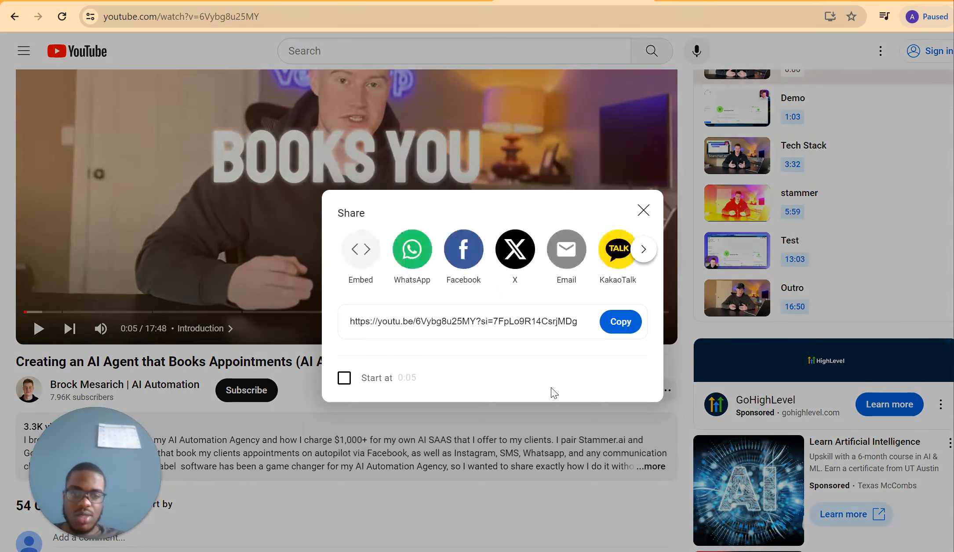
click(631, 320)
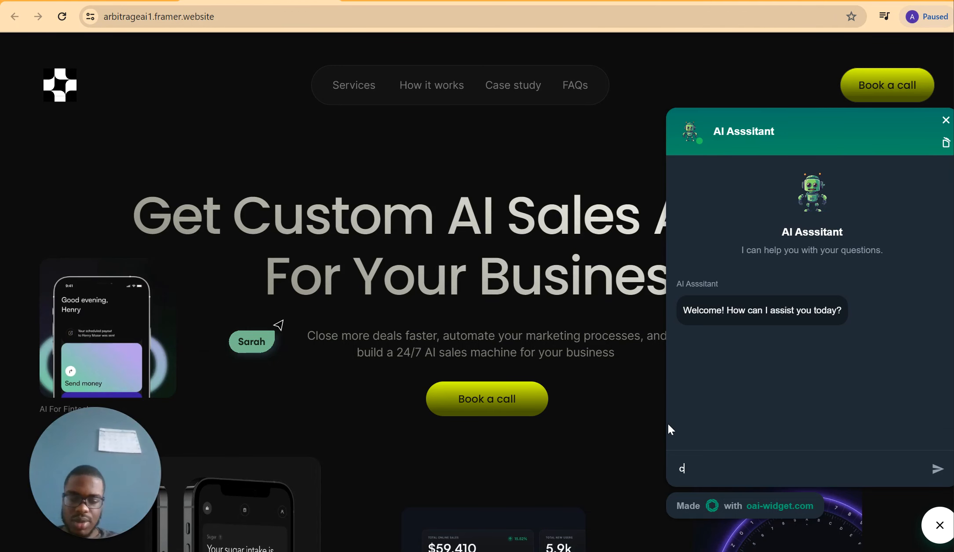
Step: Send the chat assistant "can you build an AI agent like this -" followed by the copied video link
text(can you)
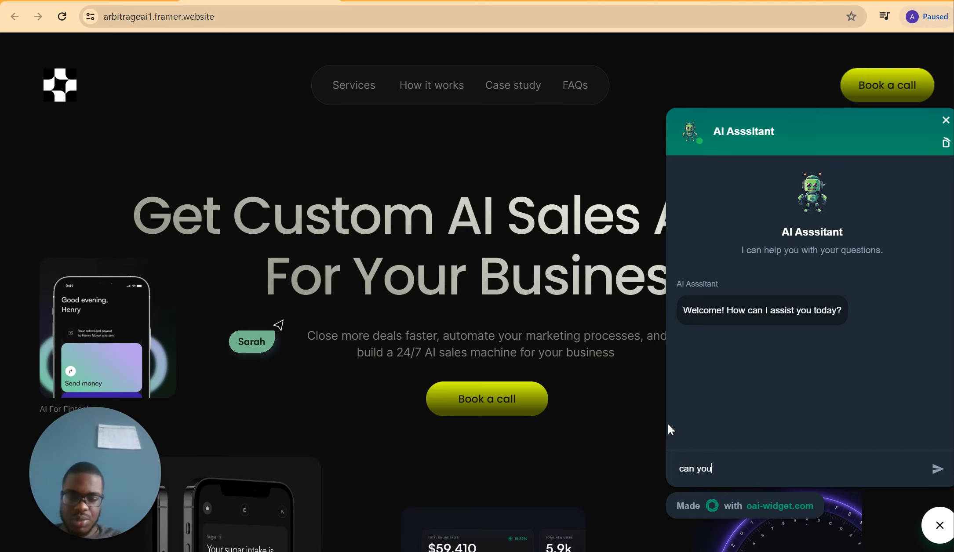
text( build an)
key(Caps_Lock)
text(AI)
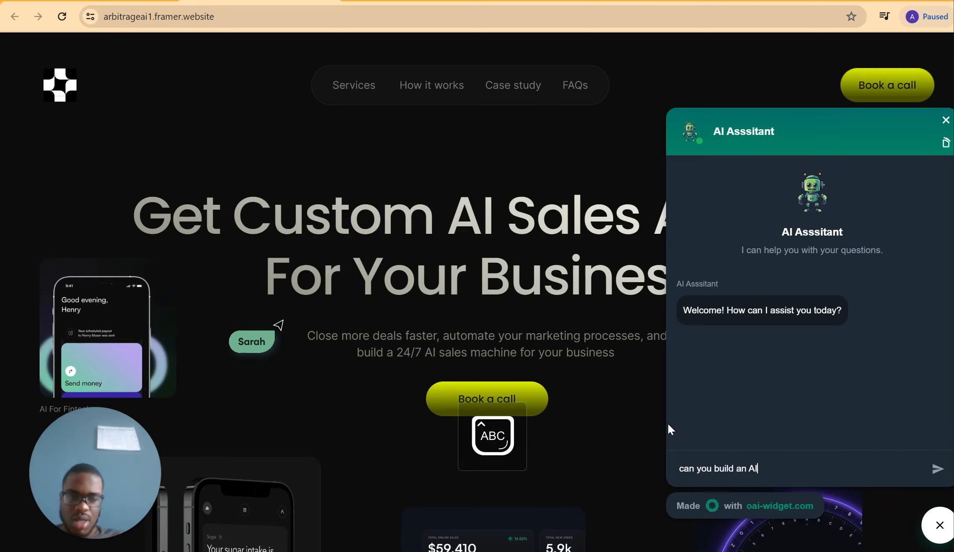
key(Caps_Lock)
text(agent like thi)
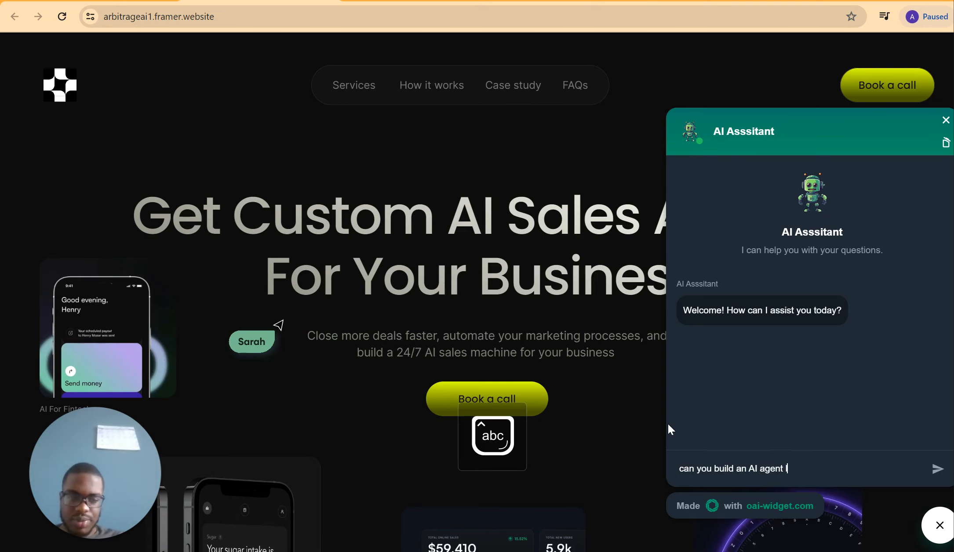
text(s -)
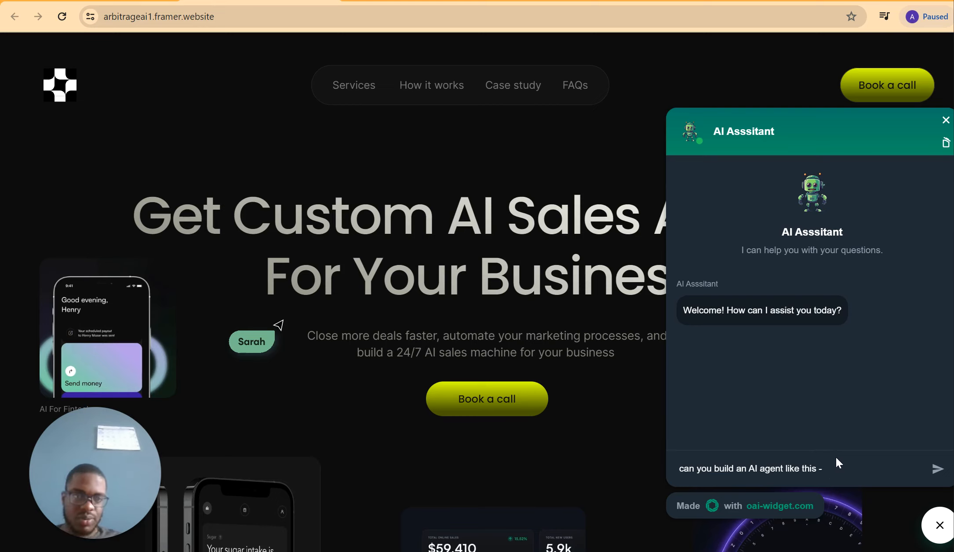
key(ctrl+v)
key(Return)
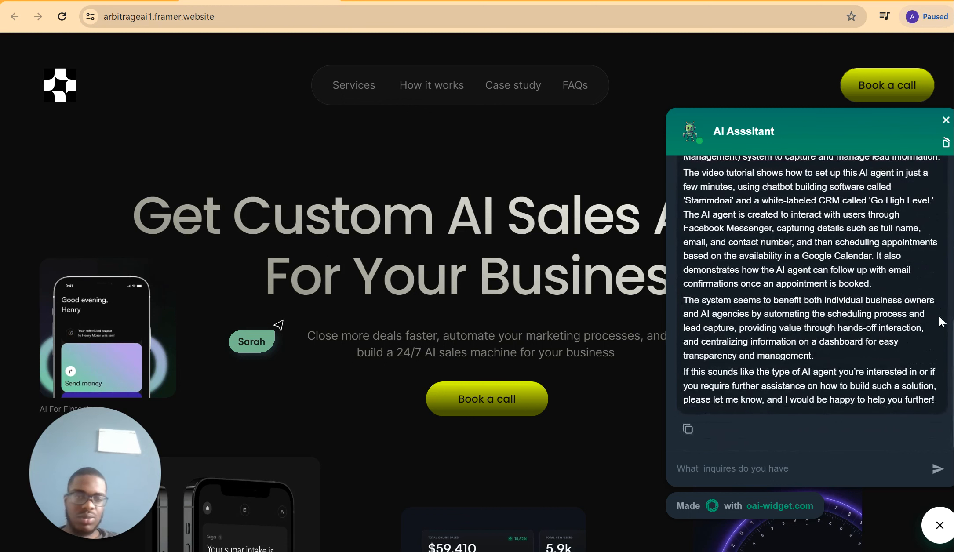
Step: Read through the assistant's reply about the video in the chat widget
scroll(804, 198, up, 3)
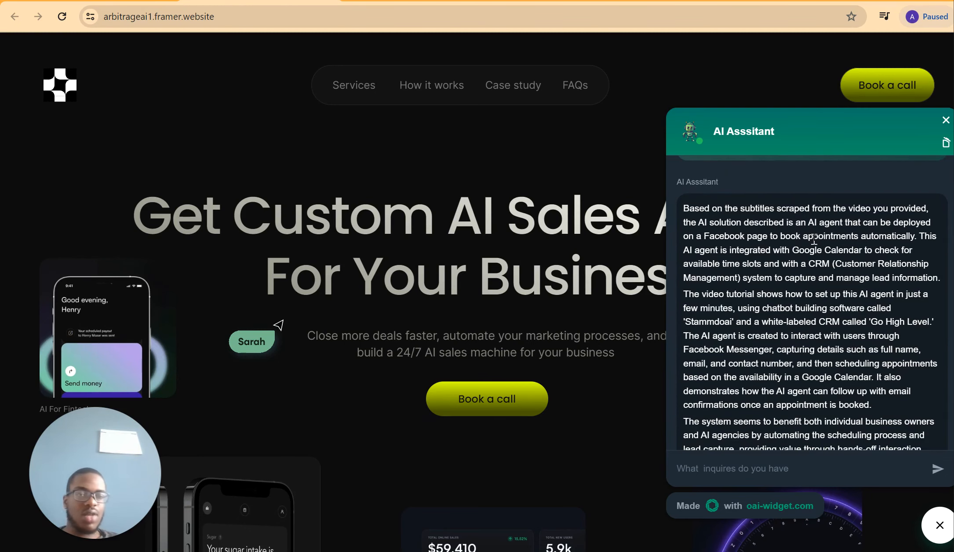
scroll(814, 239, down, 5)
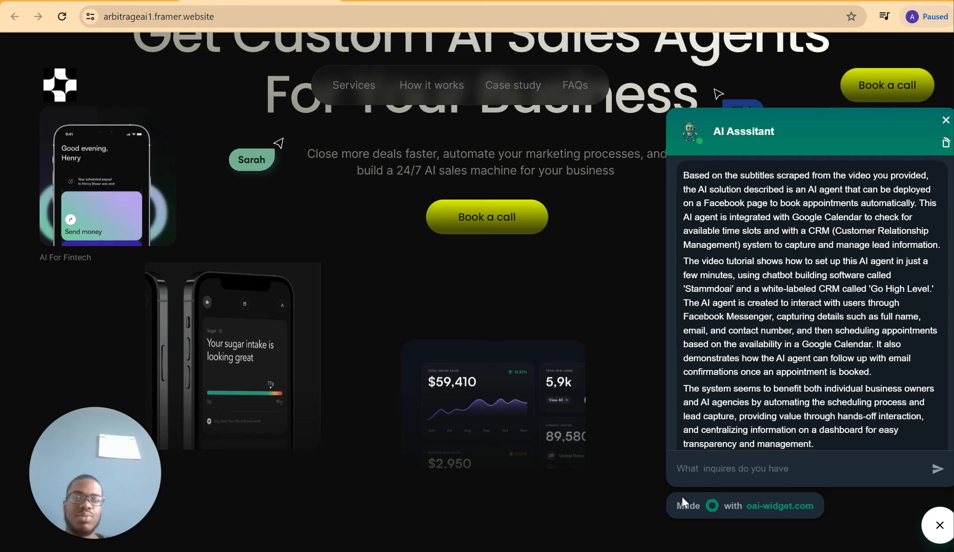
mouse_move(495, 551)
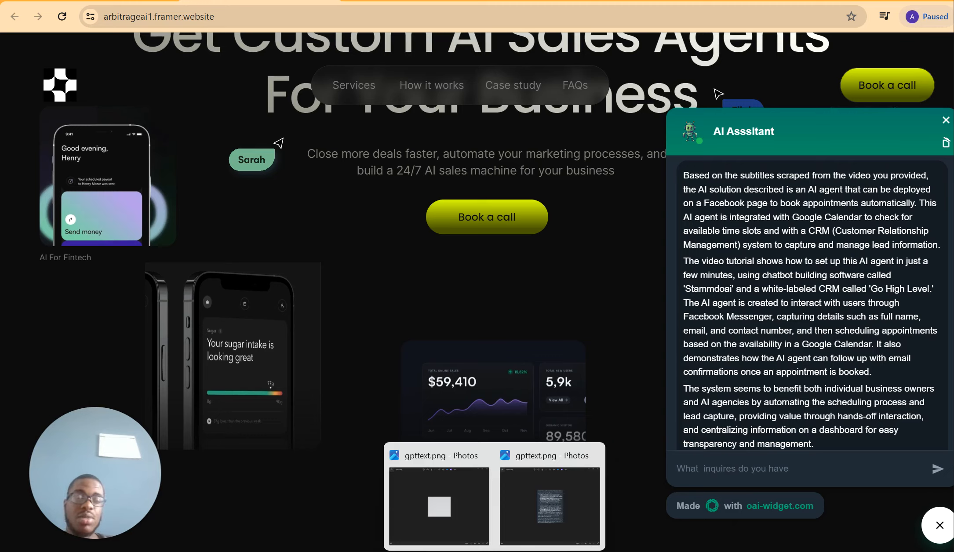